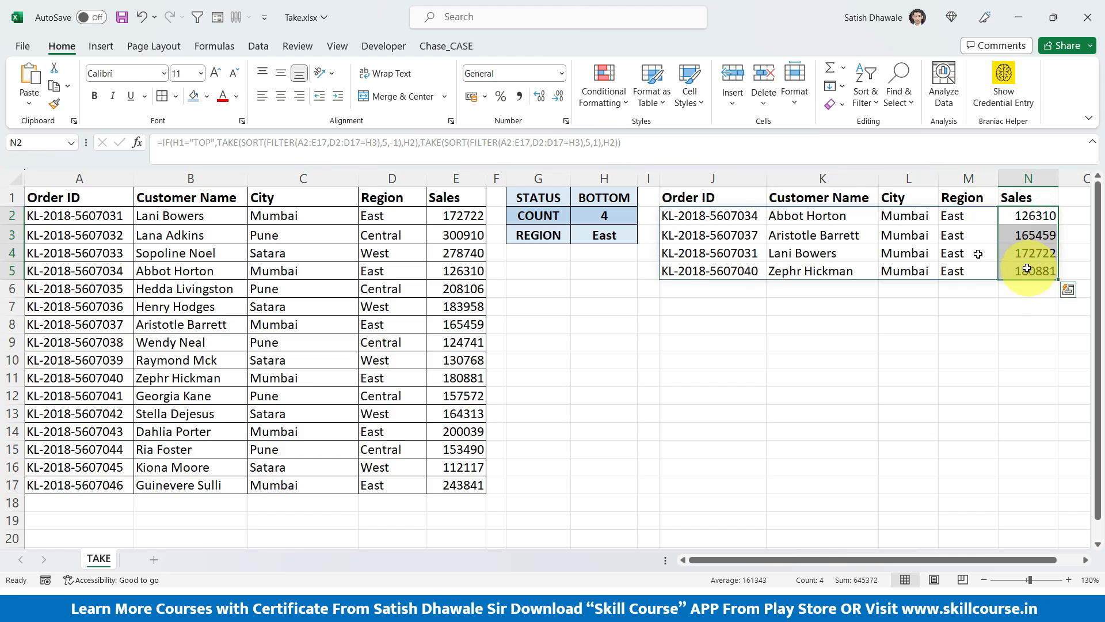
- Set the COUNT in cell H2 to 3 and select the rows returned by the formula
left_click(632, 217)
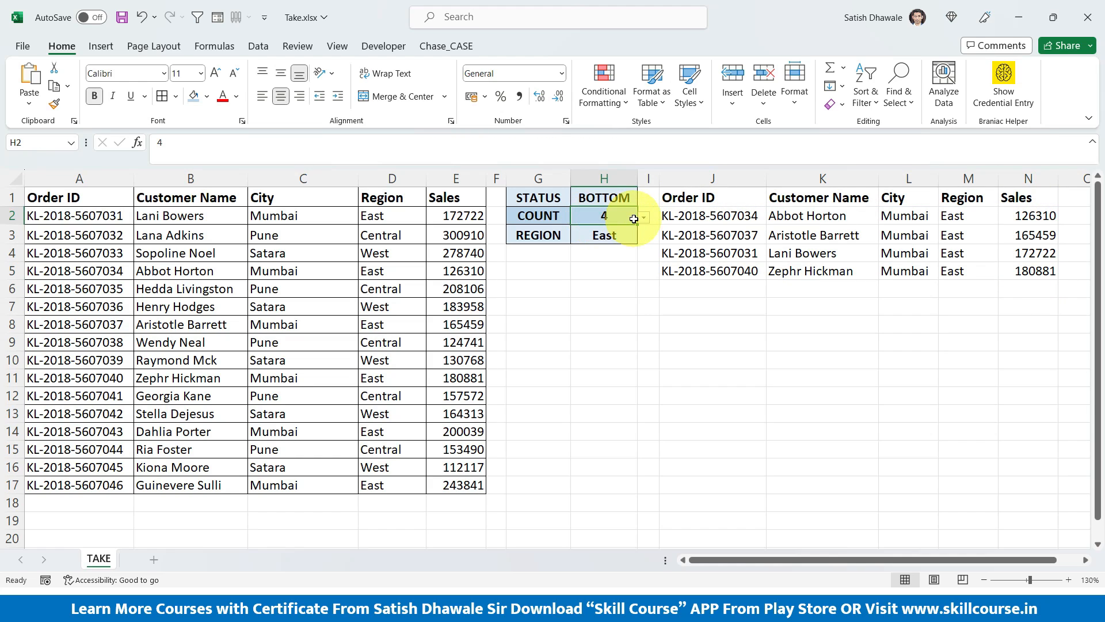
type("3")
key("Return")
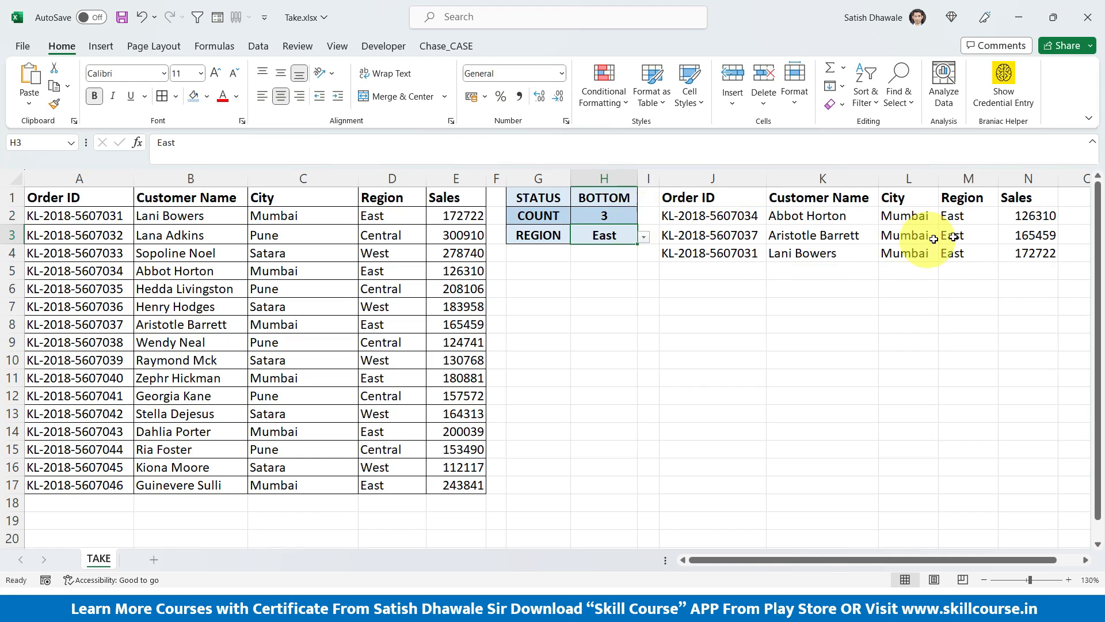
left_click_drag(1038, 219, 710, 251)
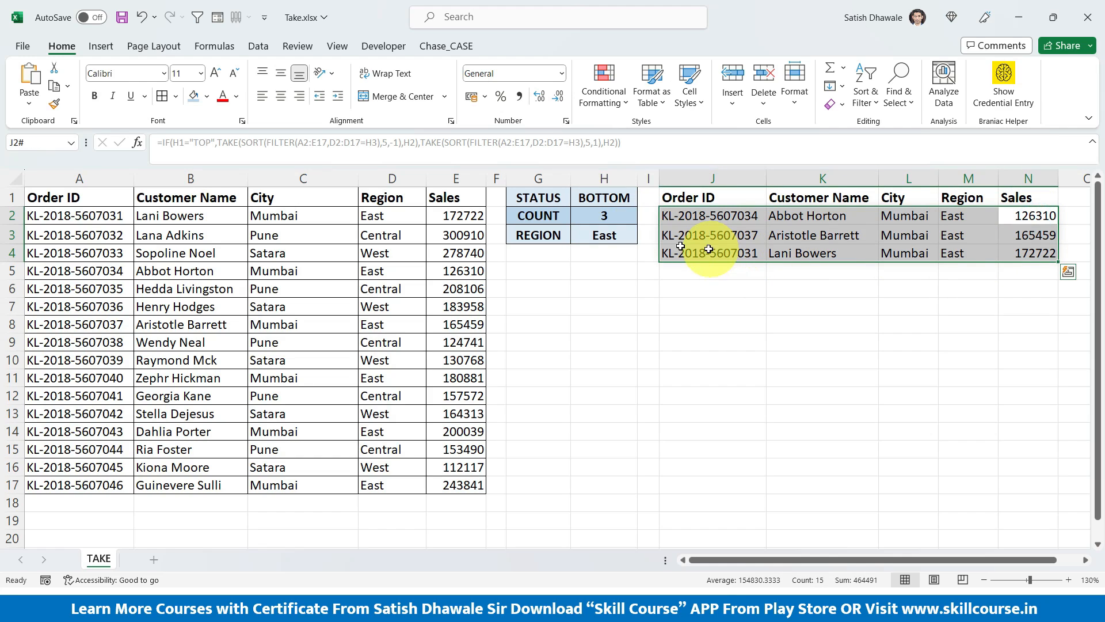
left_click(608, 234)
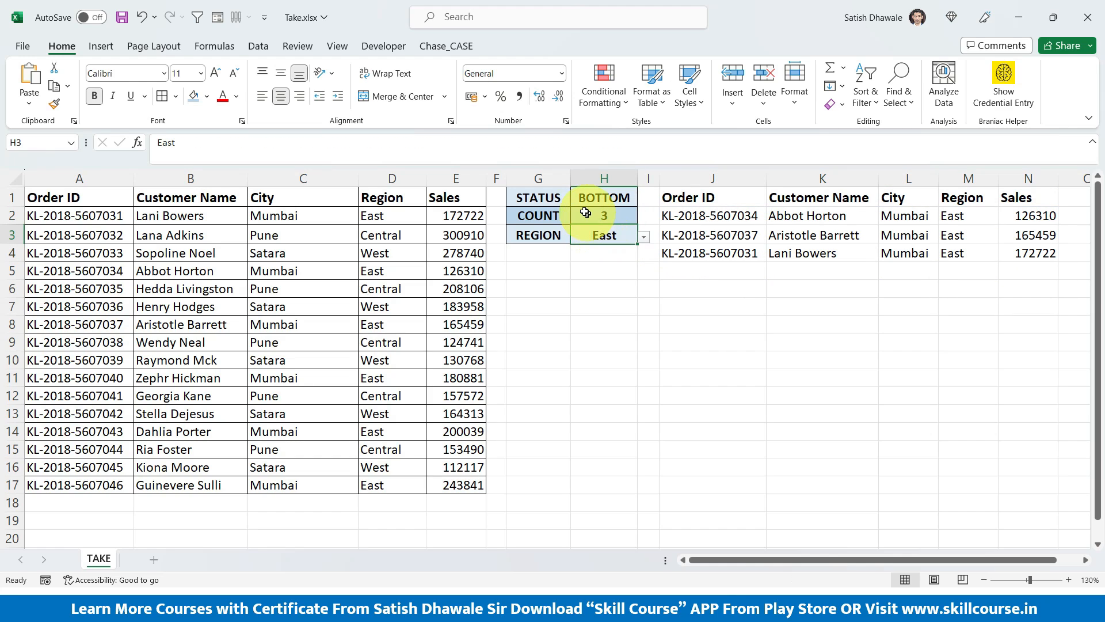
left_click(567, 203)
left_click_drag(579, 214, 604, 235)
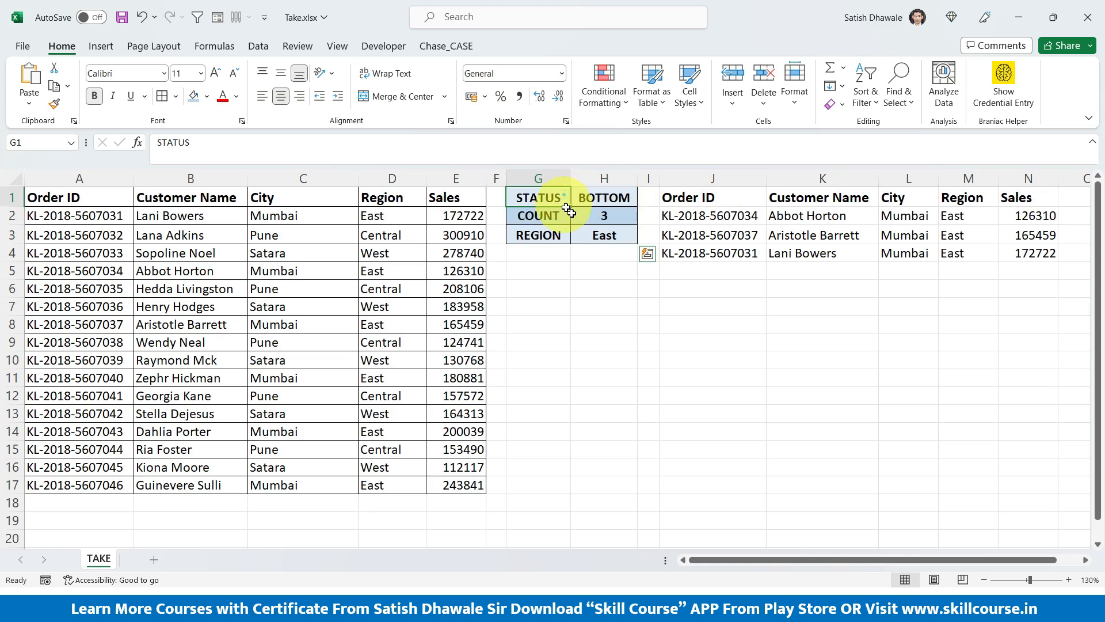
left_click(609, 217)
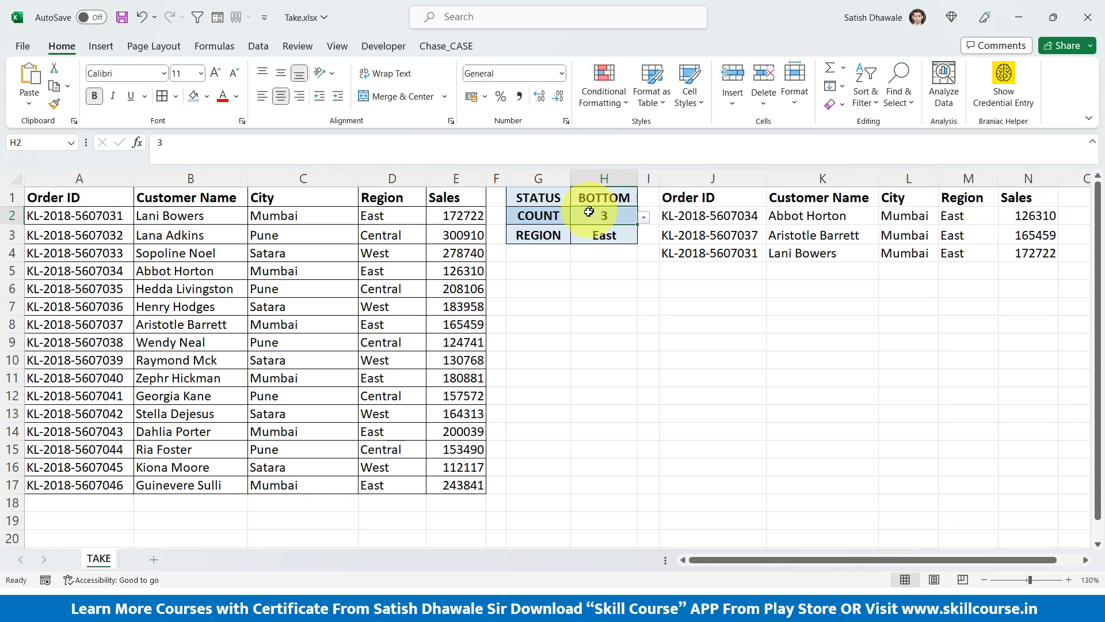
left_click_drag(553, 197, 610, 232)
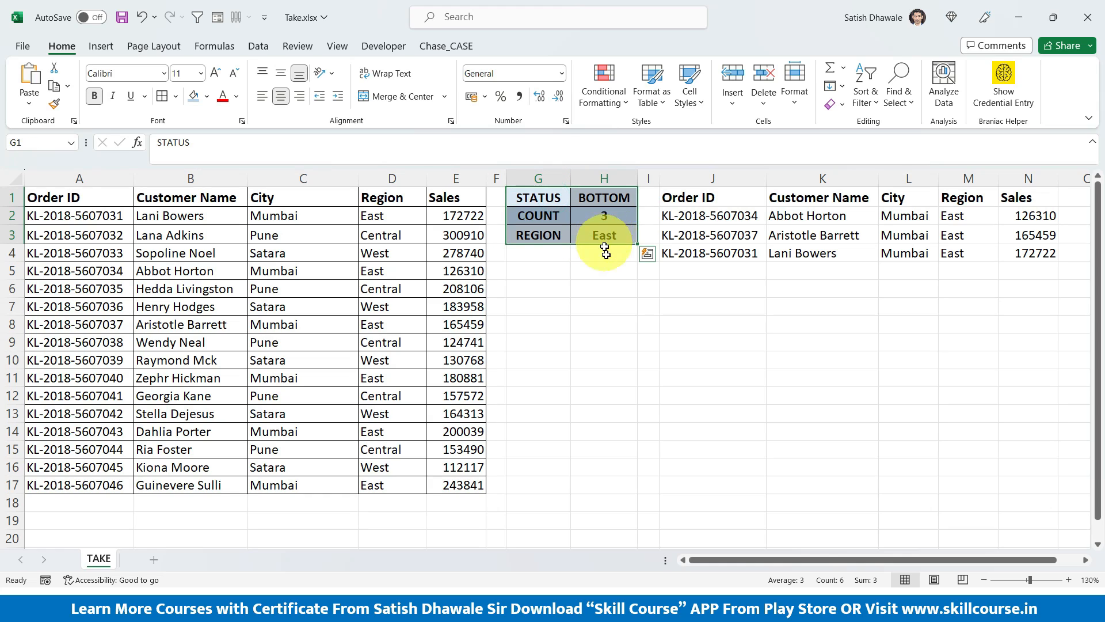
- Switch to the take function trial file workbook, select the A1:E17 data table and widen column G slightly
left_click_drag(75, 197, 461, 481)
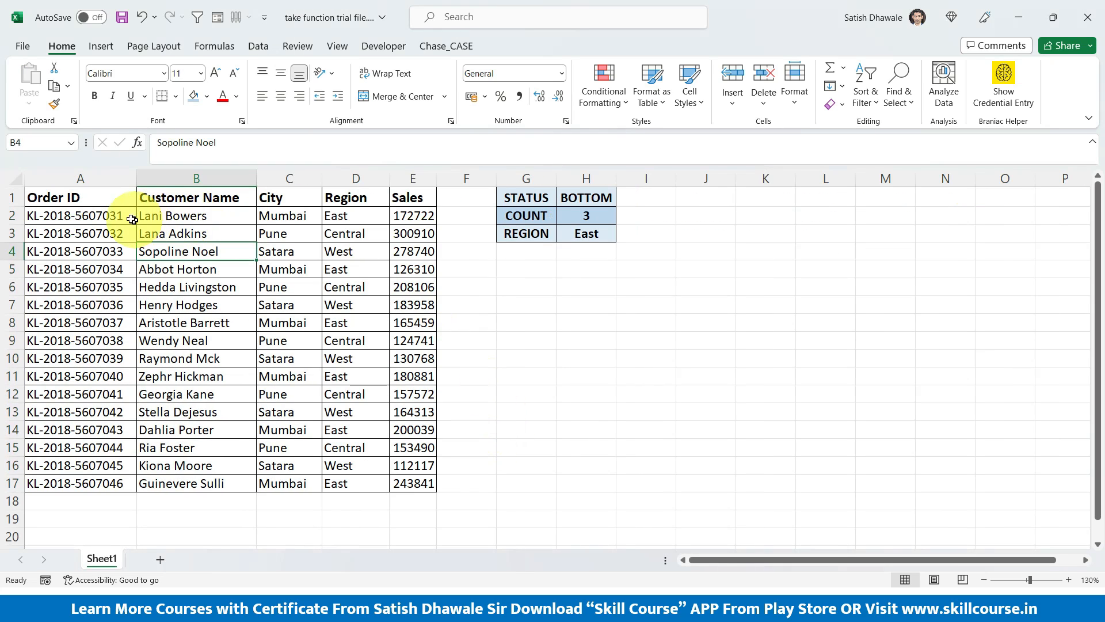
left_click_drag(75, 197, 414, 483)
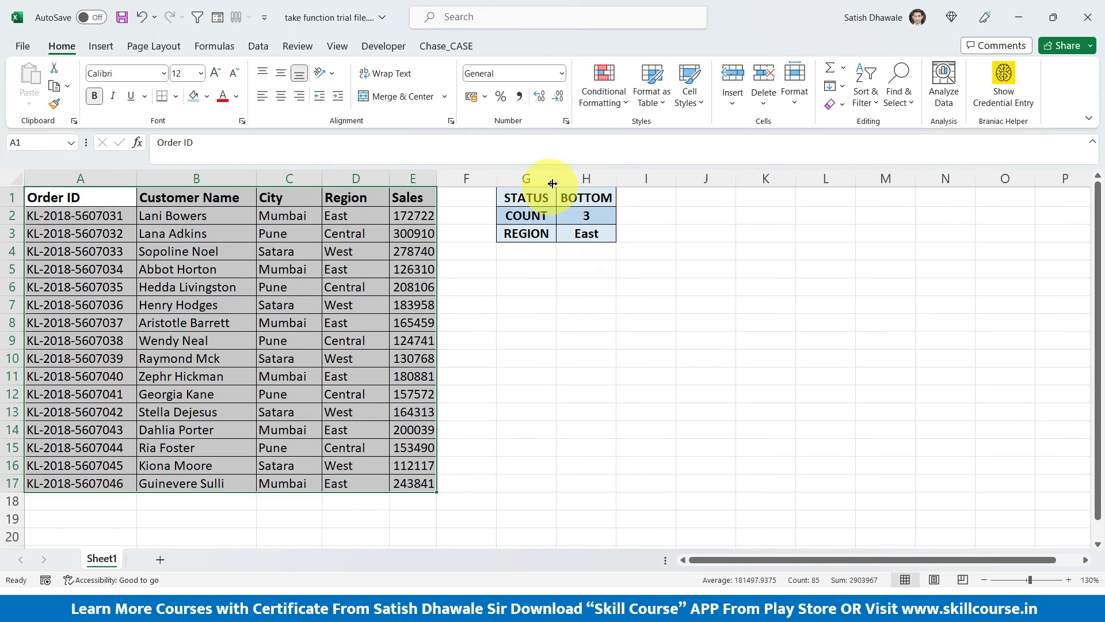
left_click_drag(557, 178, 566, 179)
- Examine the dropdown options of the STATUS cell H1 and look over the COUNT and REGION cells
left_click(607, 197)
left_click(631, 200)
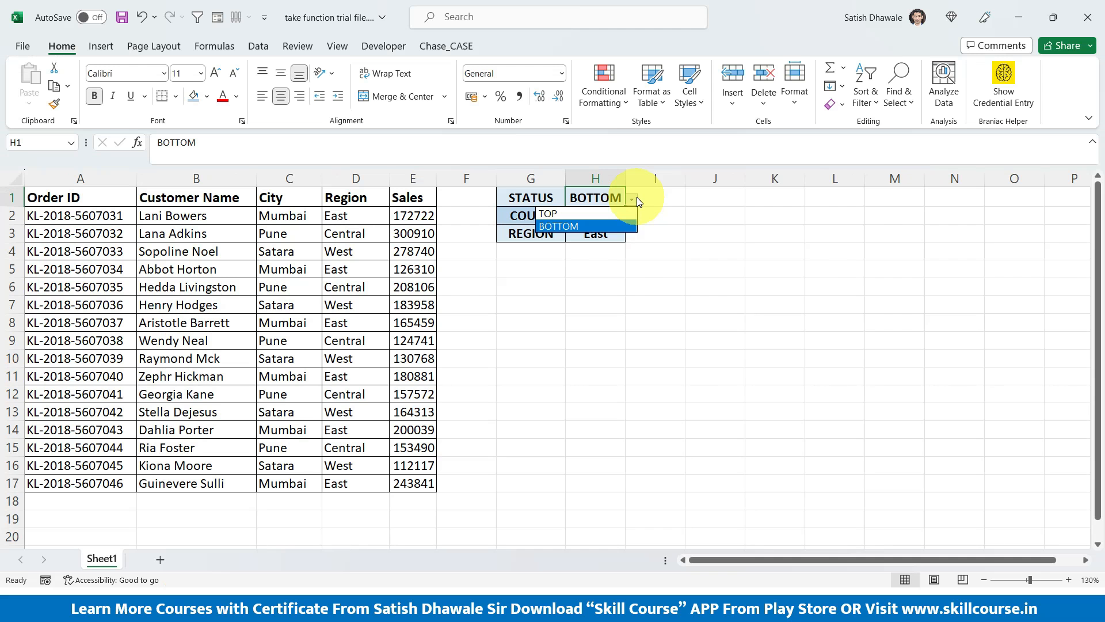
left_click(637, 198)
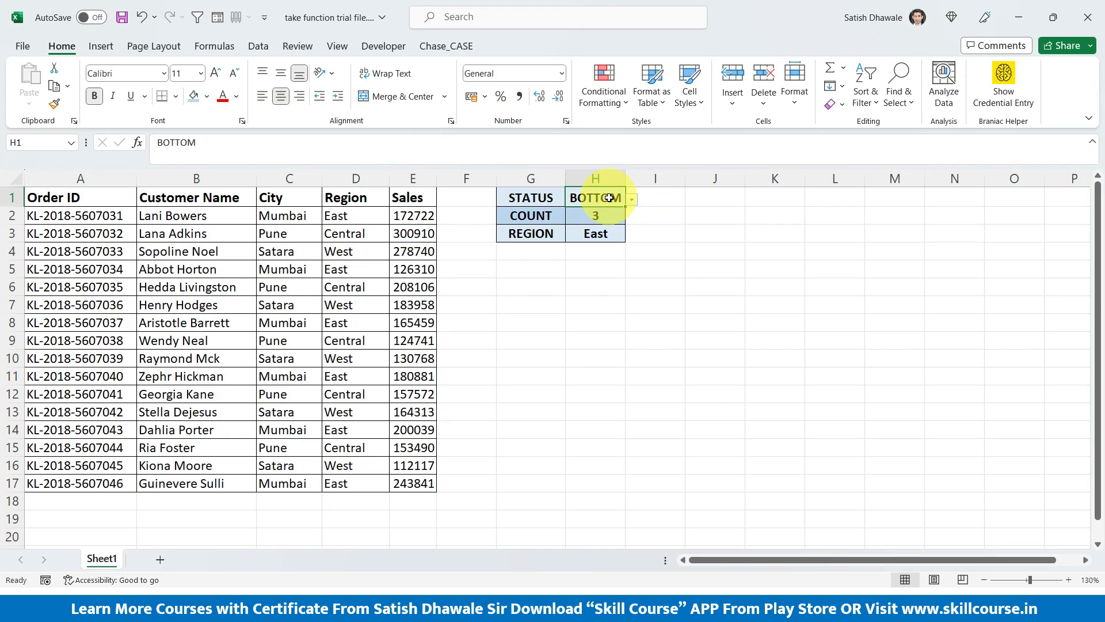
left_click(602, 215)
left_click(598, 233)
- Check the data validation list source of the STATUS cell H1 and close the settings
left_click(602, 199)
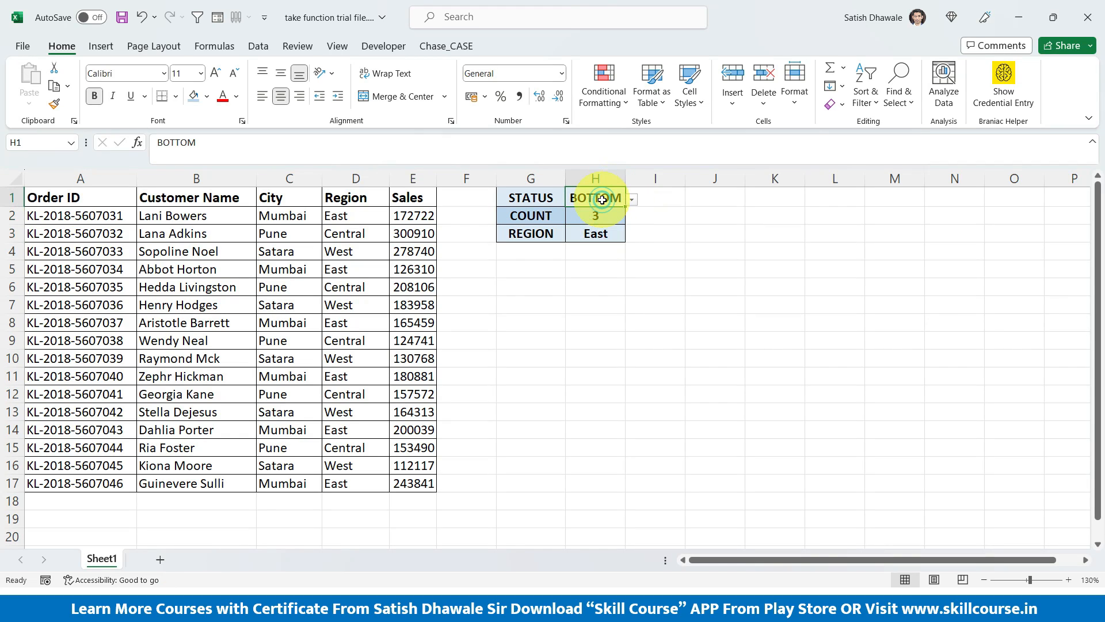
left_click(260, 45)
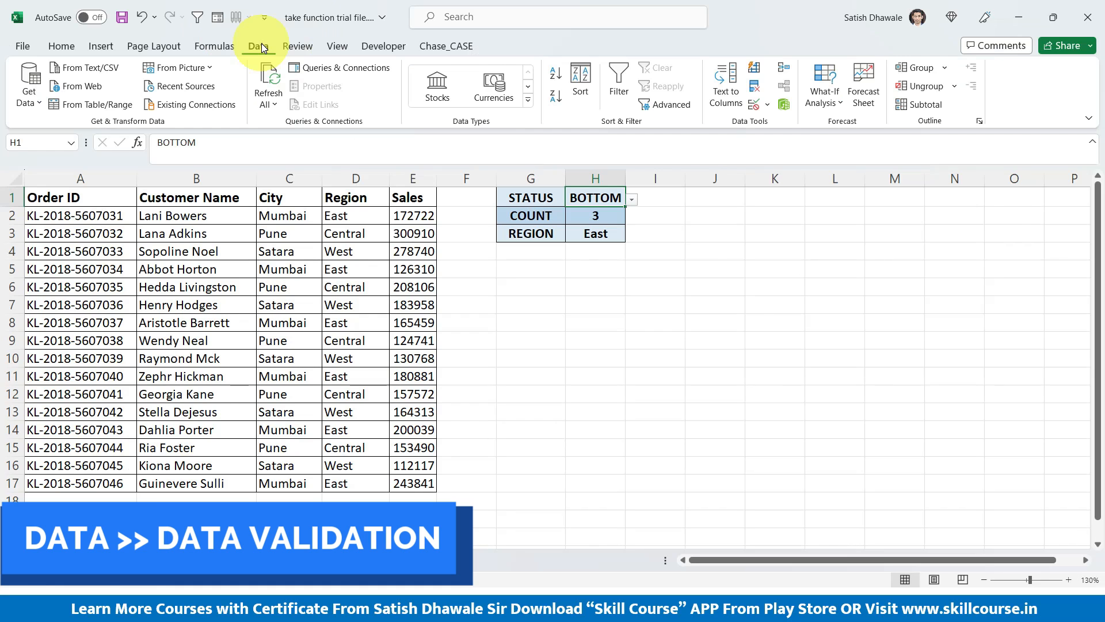
left_click(767, 103)
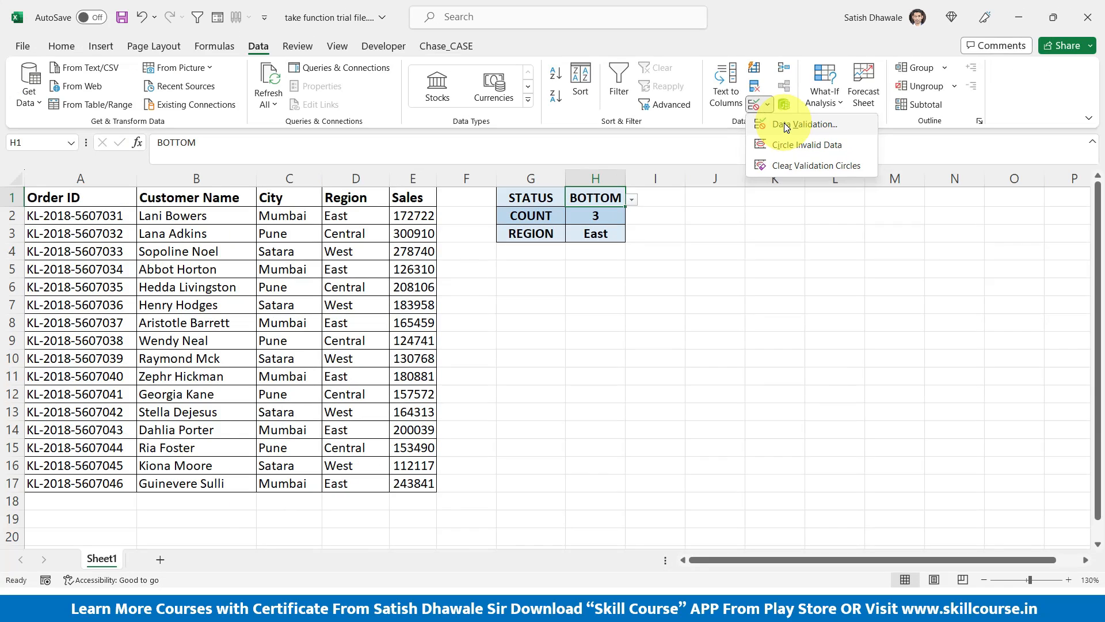
left_click(787, 125)
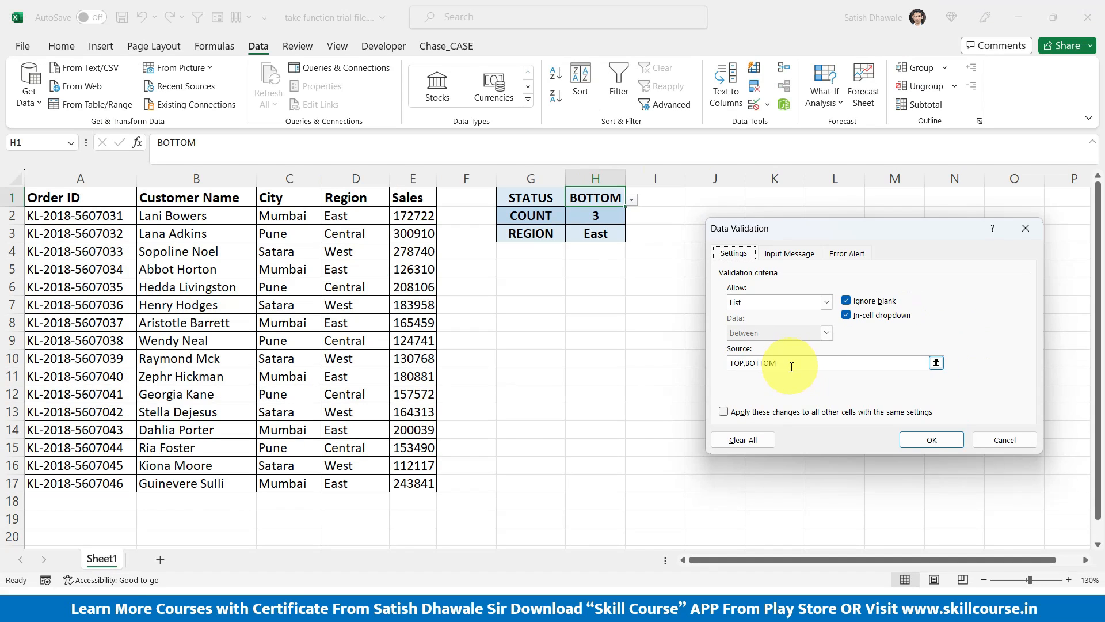
left_click(932, 440)
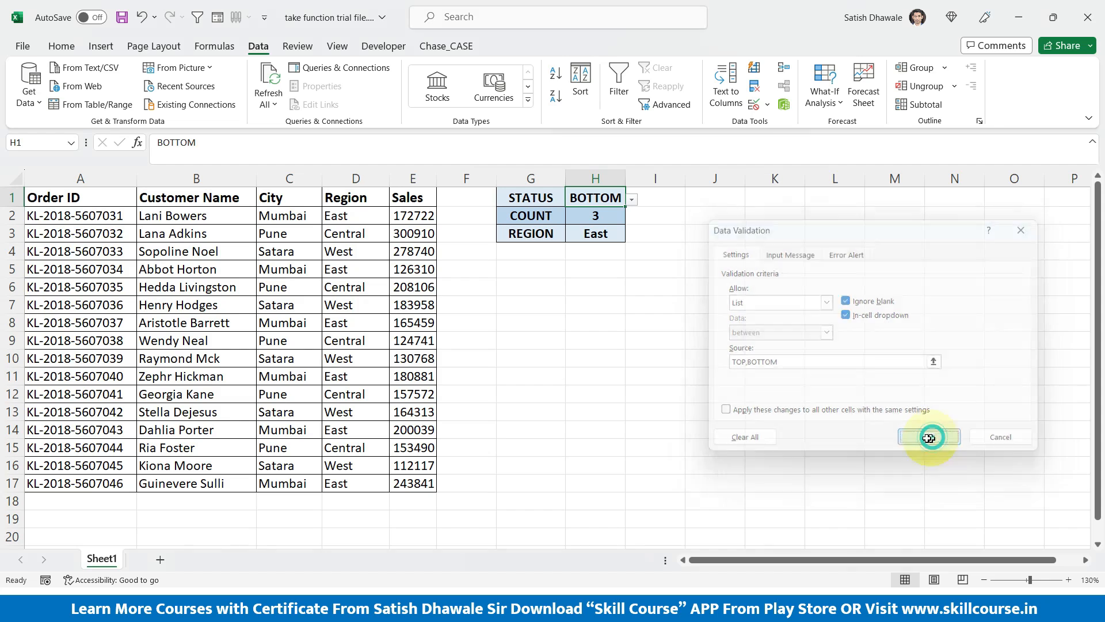
- Check the data validation list source of the COUNT cell H2 and close the settings
left_click(615, 216)
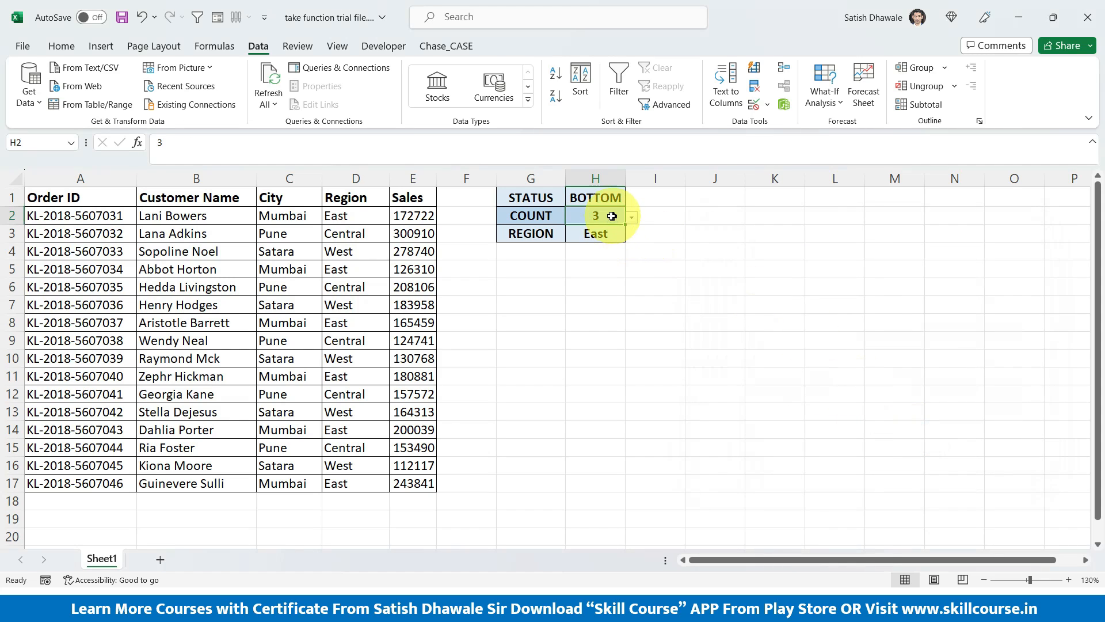
left_click(767, 106)
left_click(782, 125)
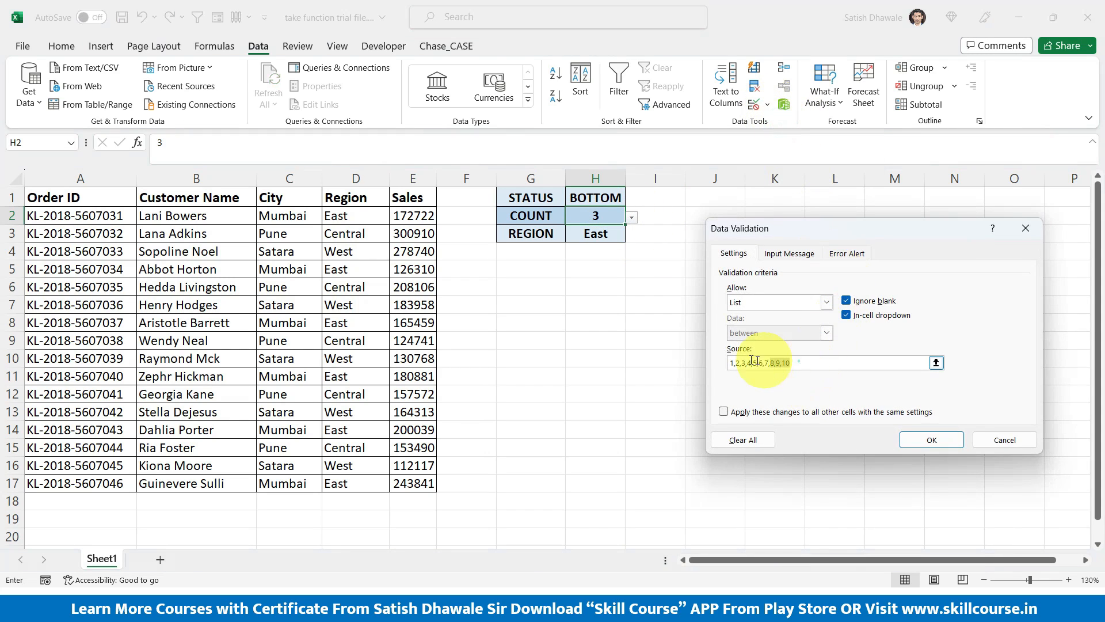
left_click_drag(799, 361, 775, 376)
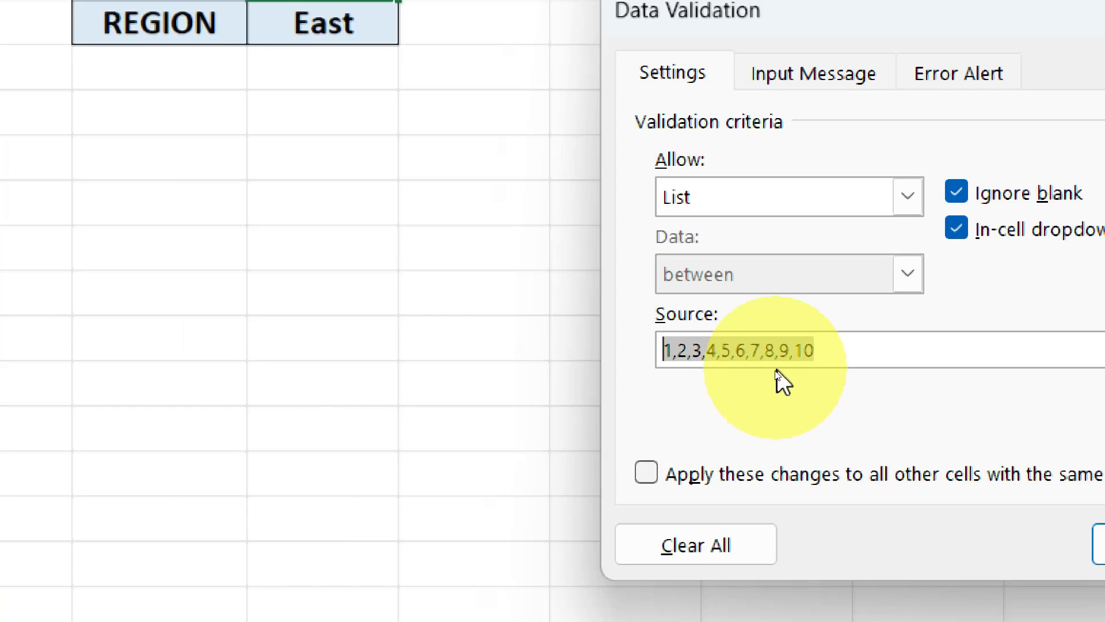
key("Escape")
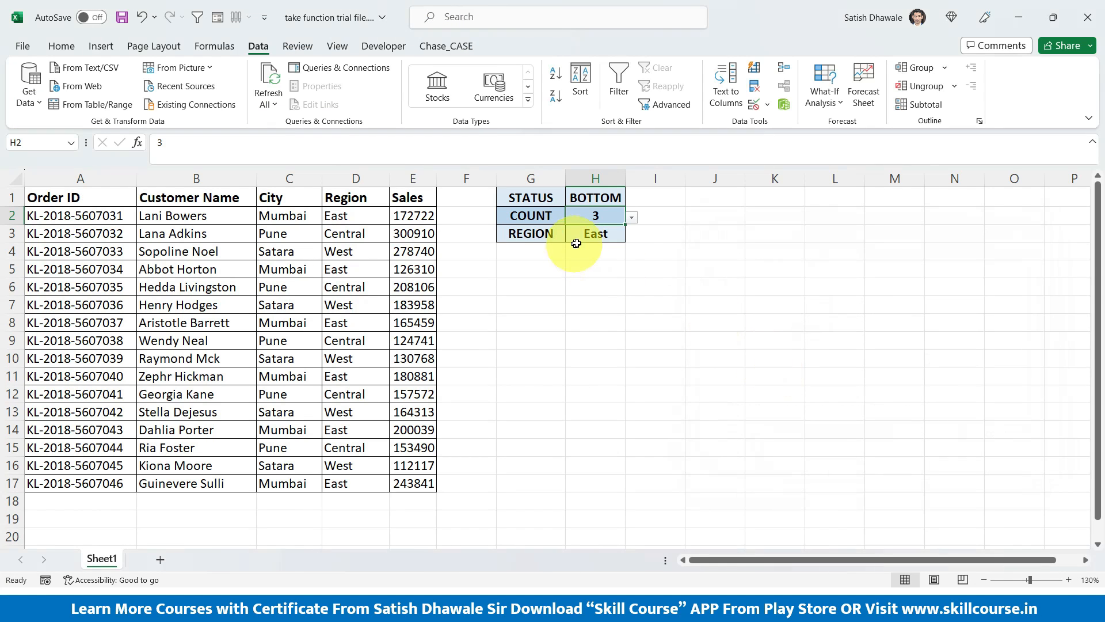
- Check the data validation source range of the REGION cell H3 and close the settings
left_click(597, 234)
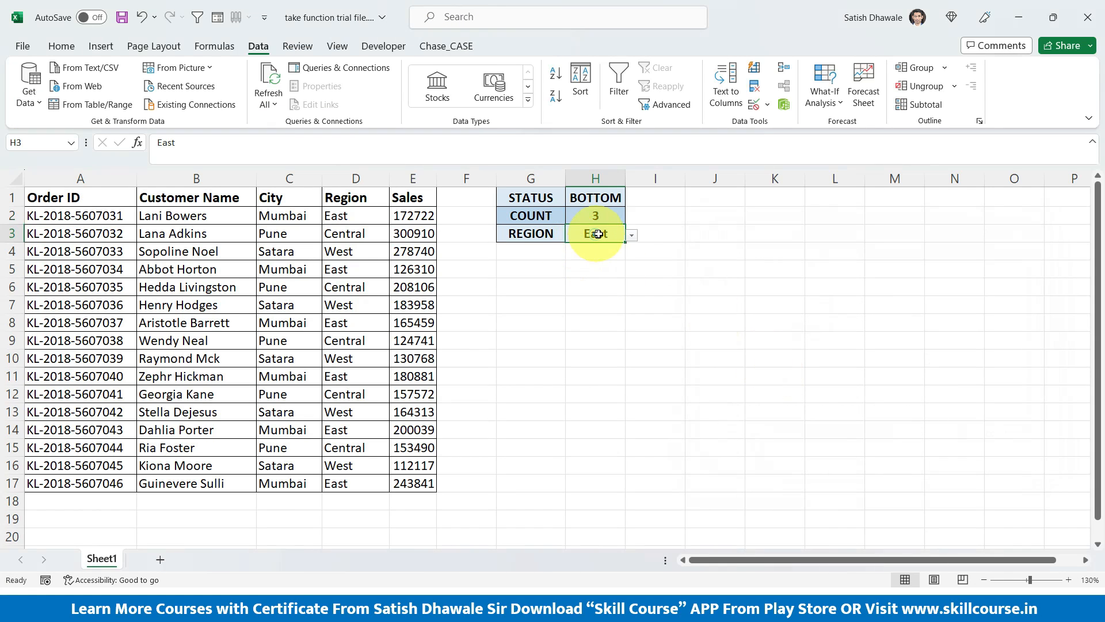
left_click(768, 106)
left_click(789, 125)
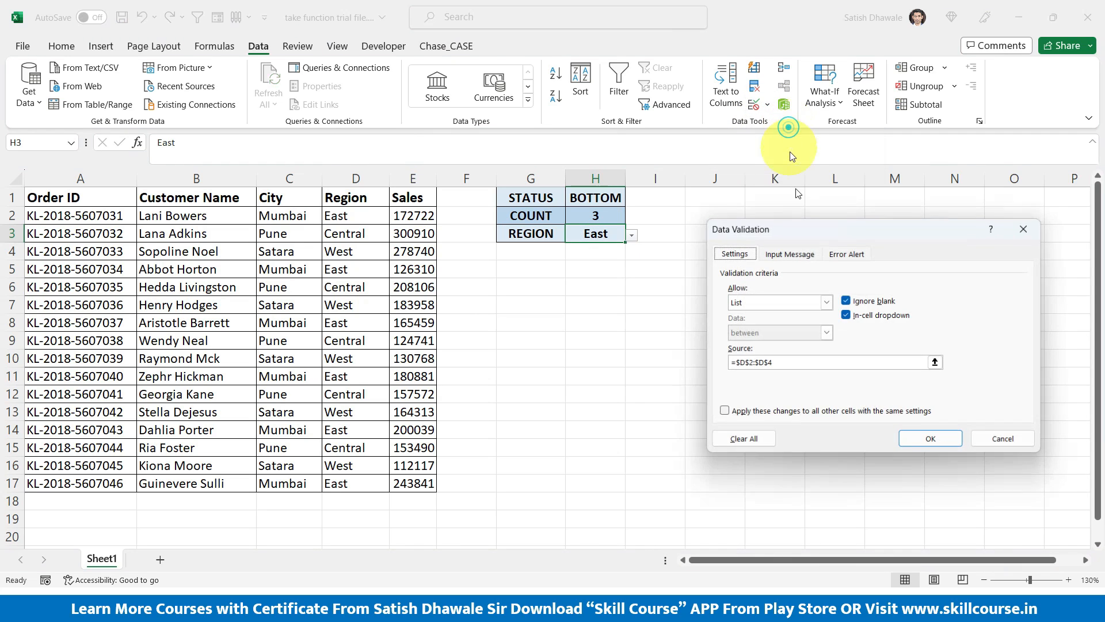
left_click(801, 364)
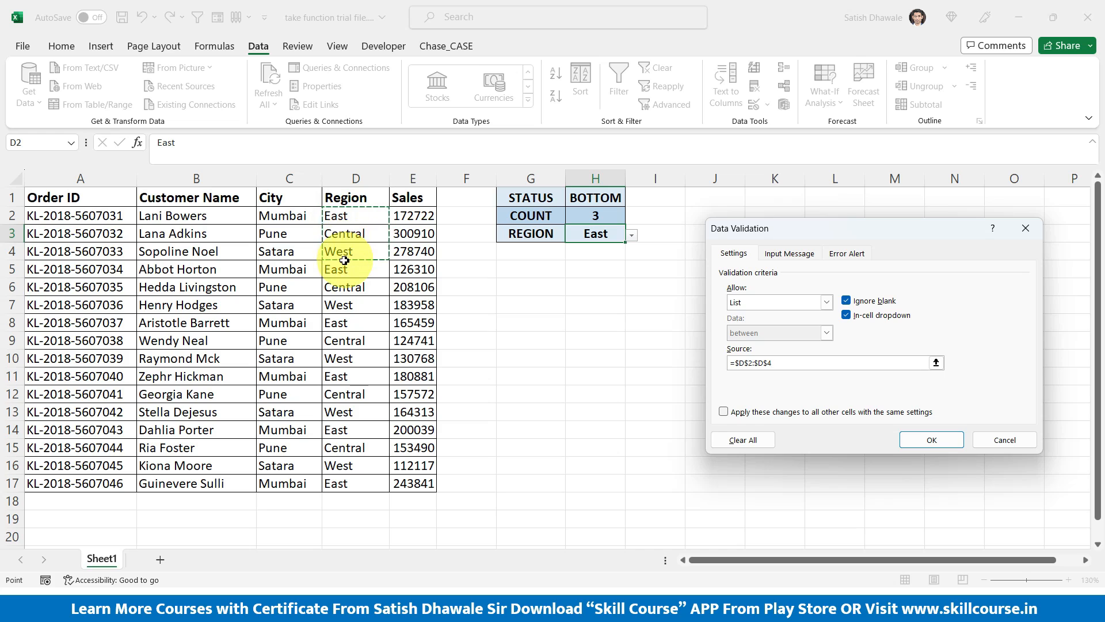
left_click(938, 440)
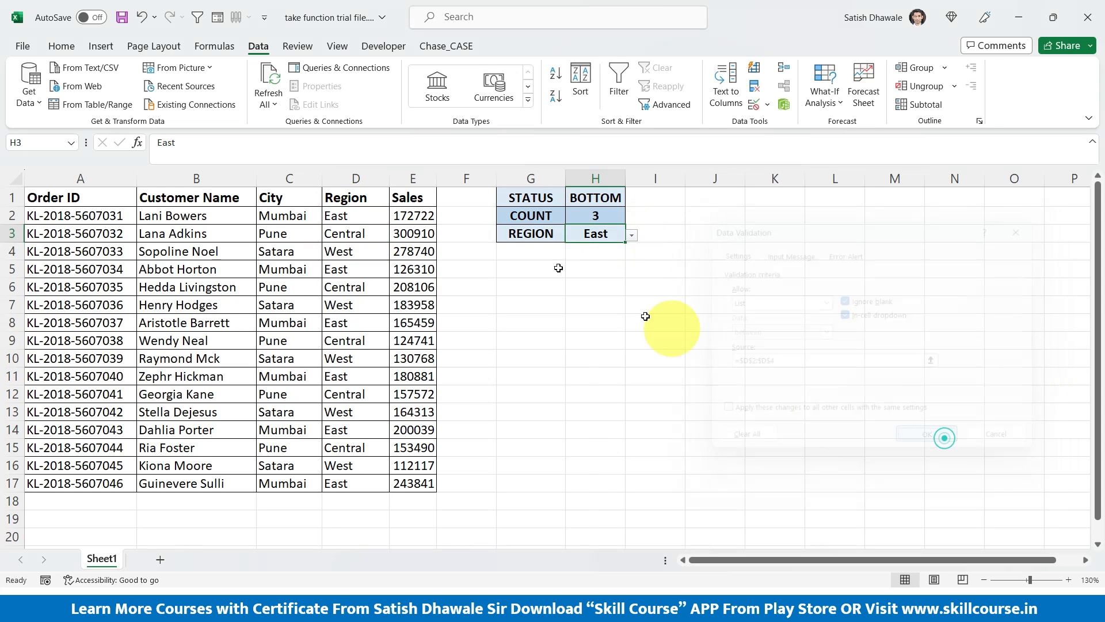
- Start a FILTER formula in cell H6 with the data range A2:E17 as its array
left_click_drag(541, 198, 605, 237)
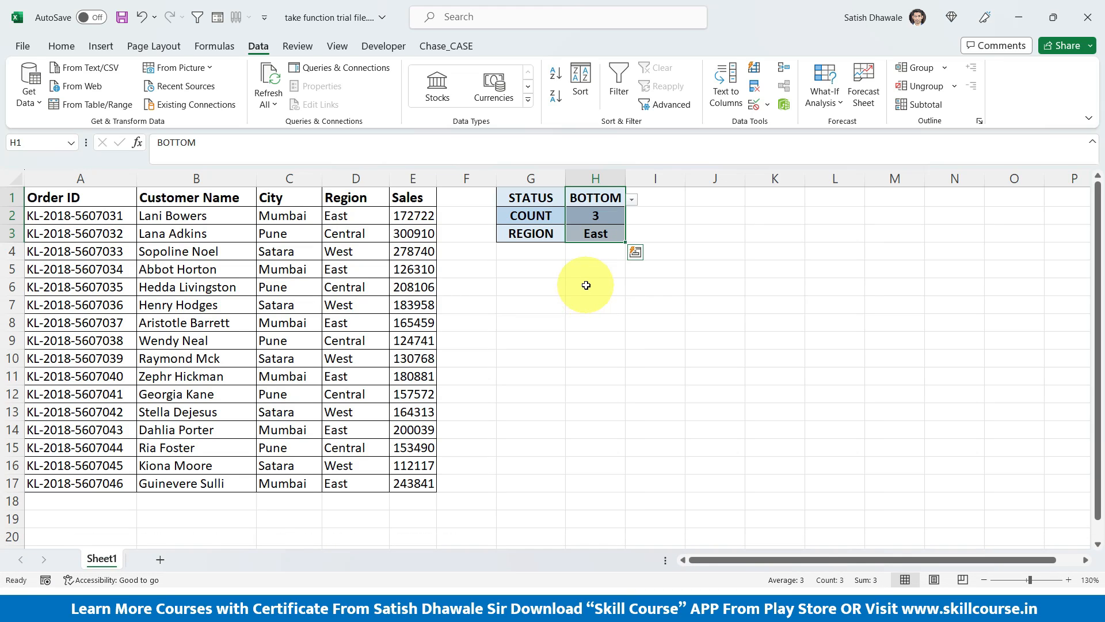
left_click(585, 287)
type("=filt")
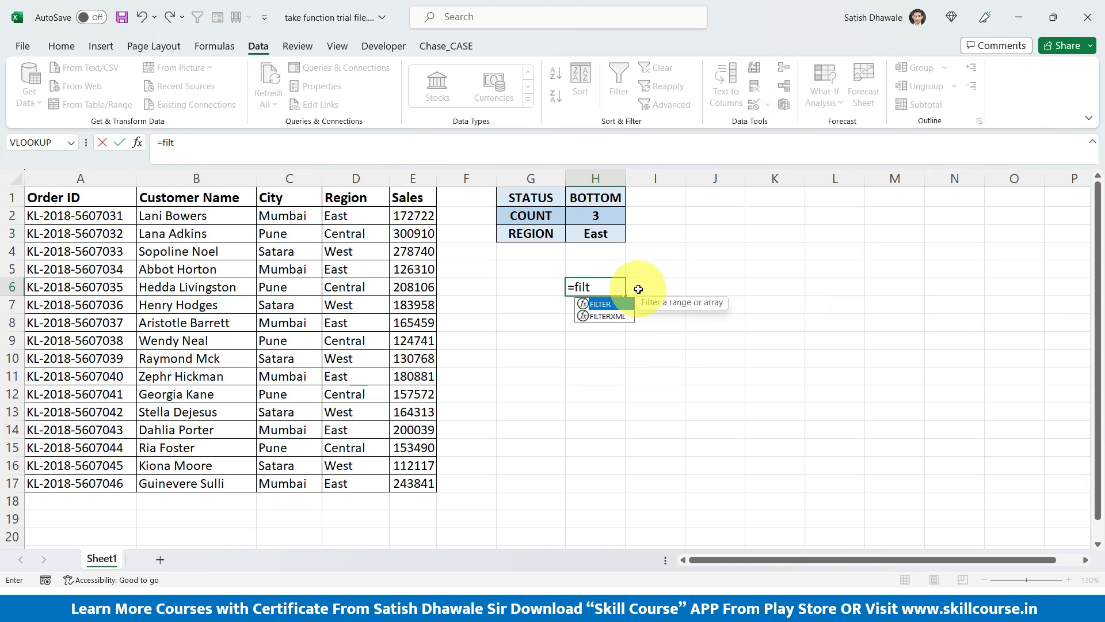
key("Tab")
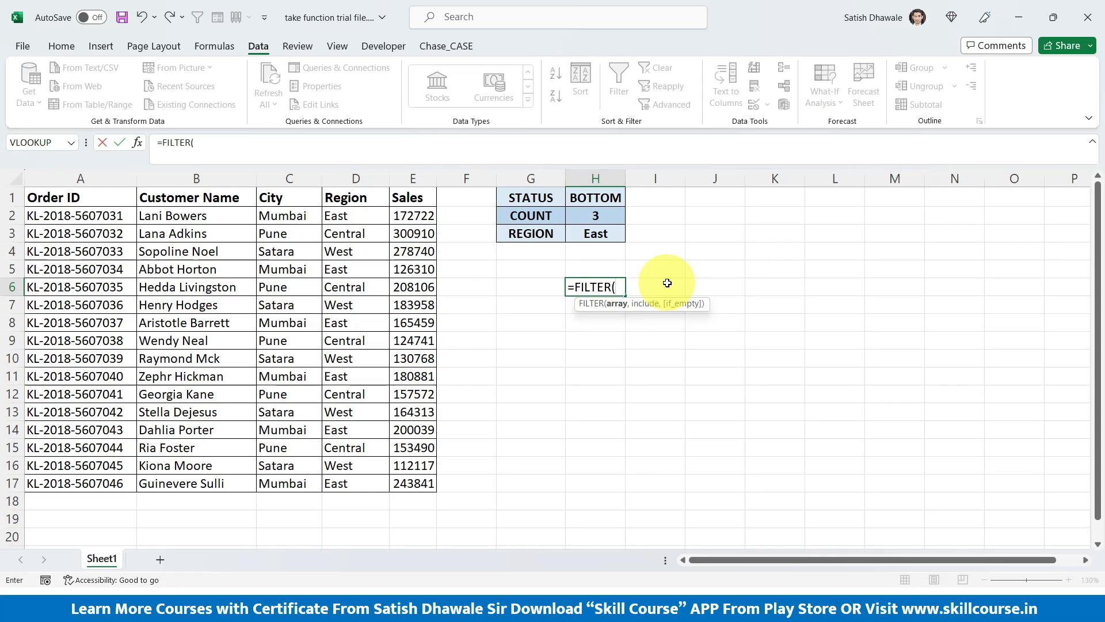
left_click_drag(0, 150, 0, 429)
left_click_drag(268, 355, 411, 482)
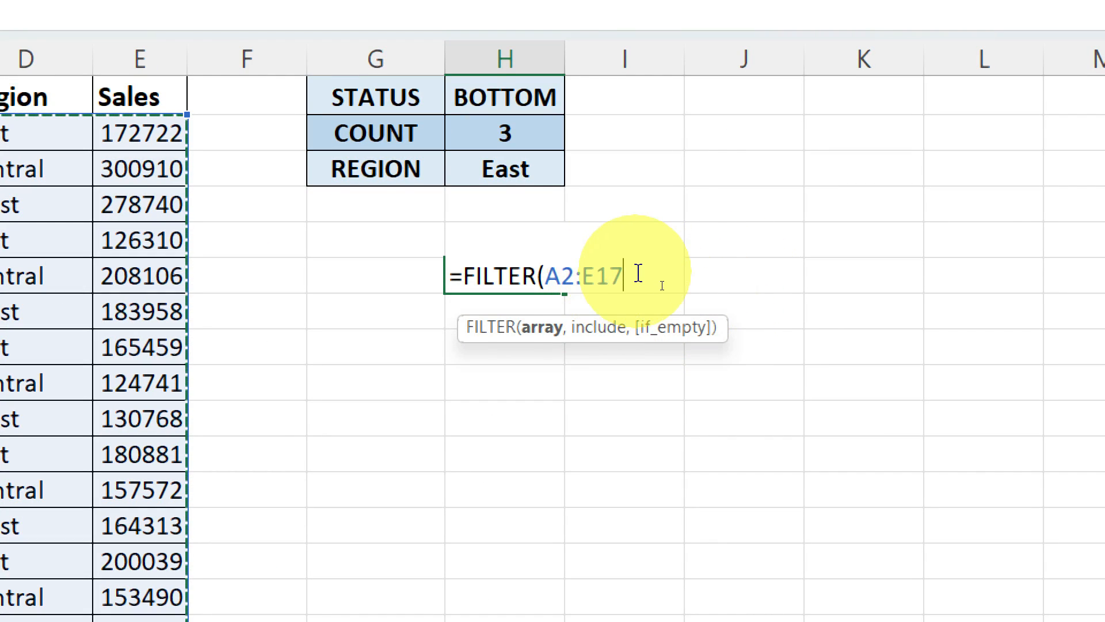
type(",")
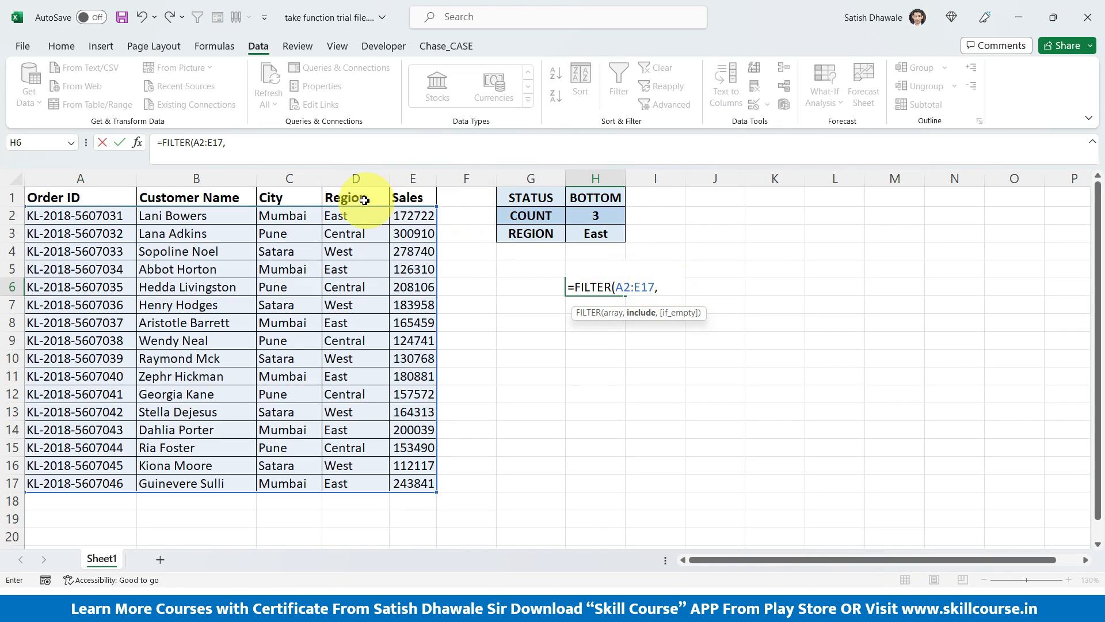
- Add the include condition D2:D17="East", replace "East" with a reference to cell H3, enter the formula and select the Order ID results
left_click_drag(357, 215, 355, 483)
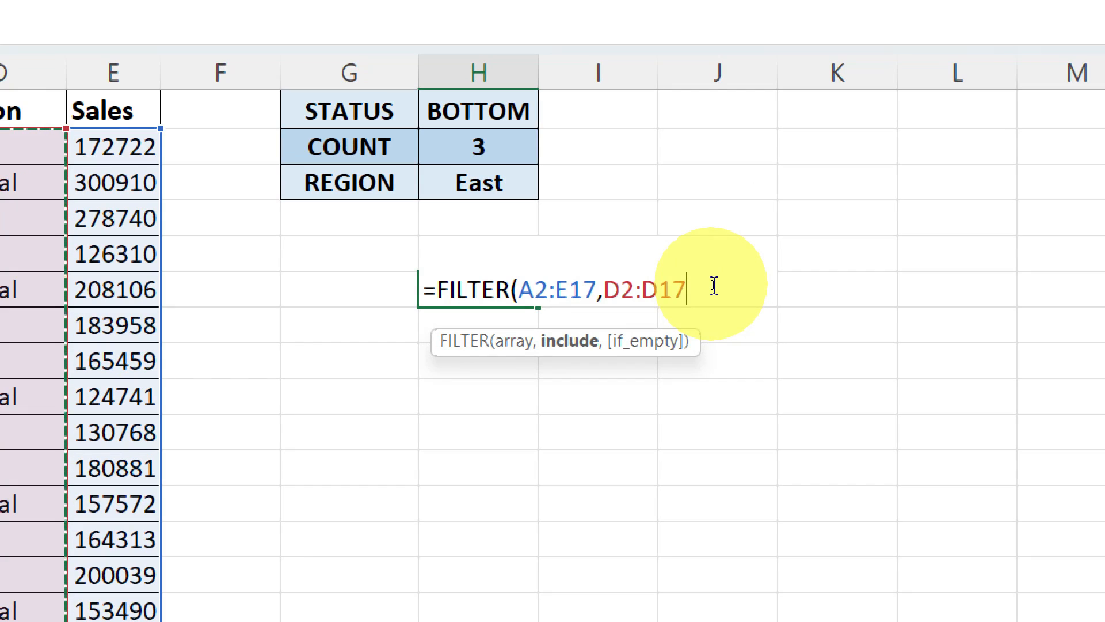
type("=\"East")
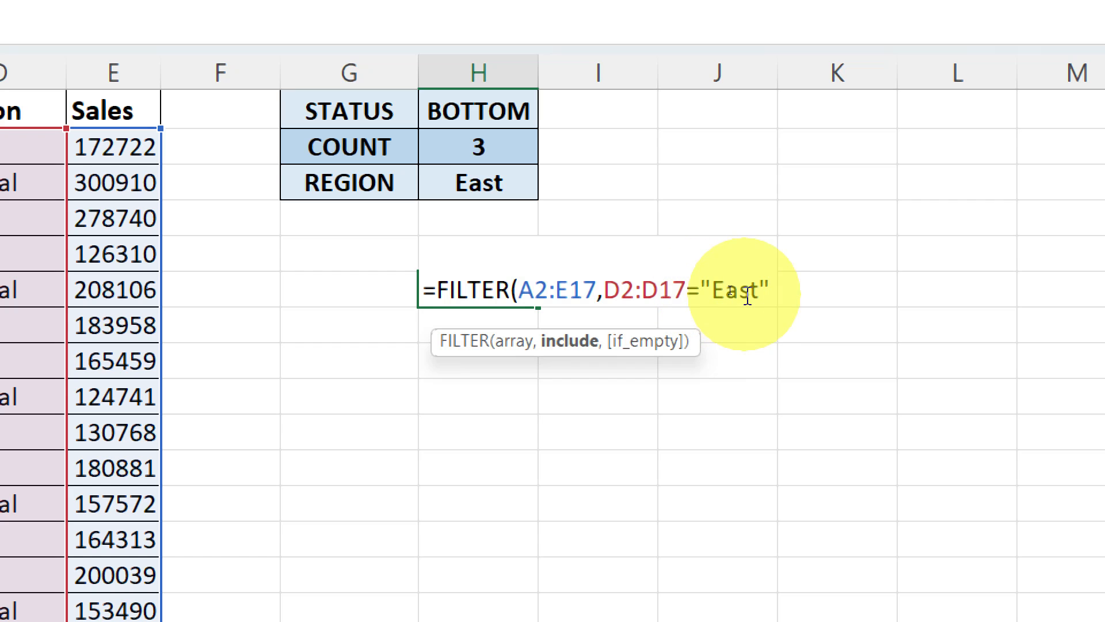
left_click_drag(704, 286, 785, 286)
key("Delete")
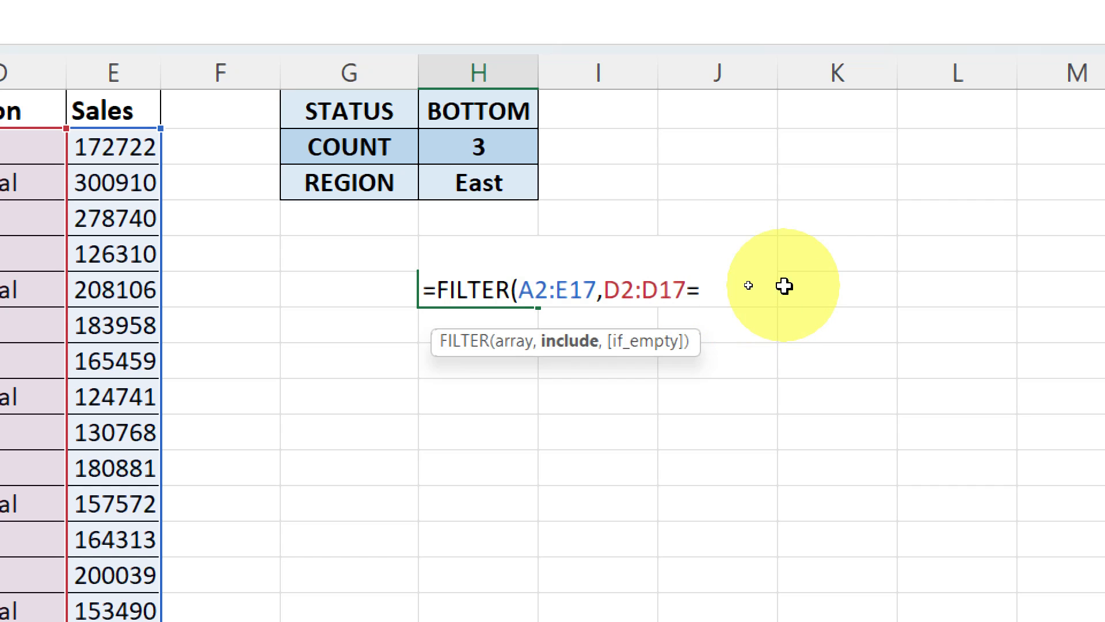
left_click(478, 187)
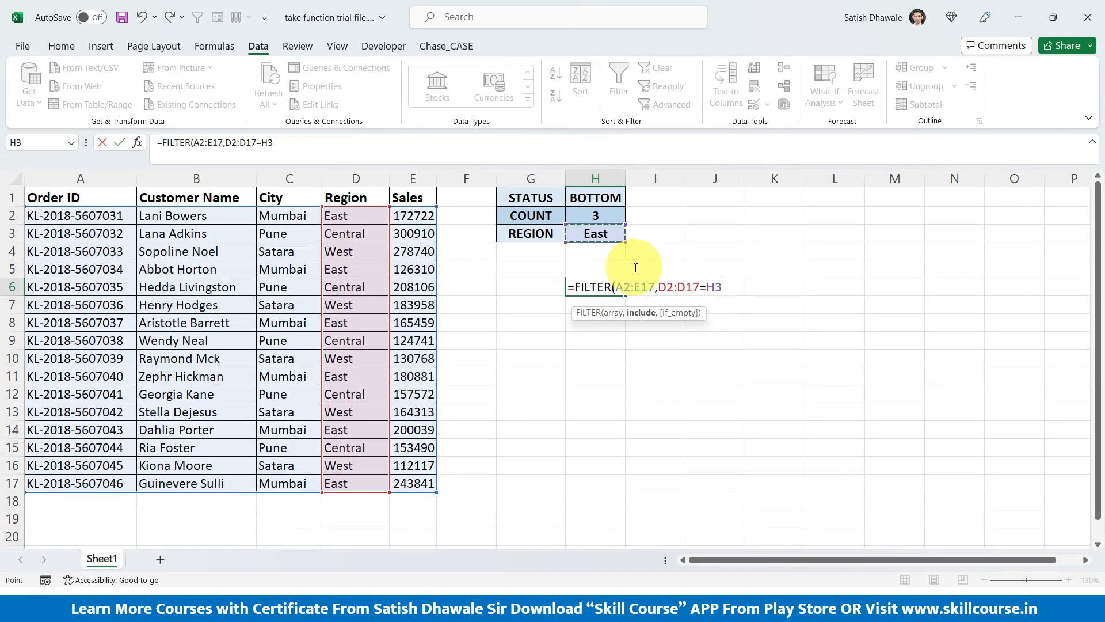
key("Return")
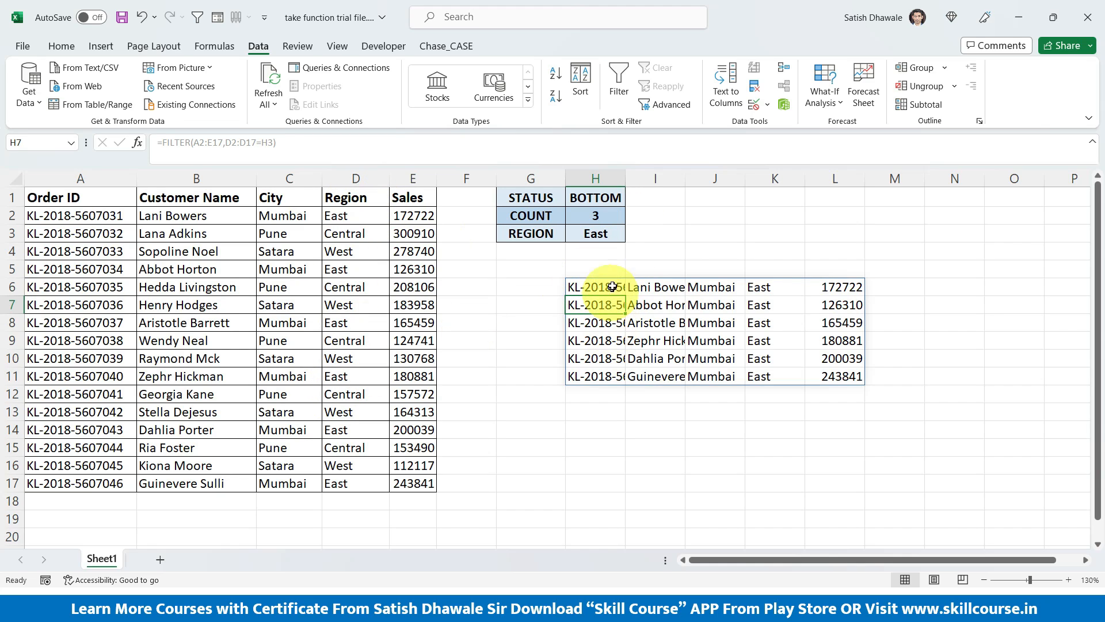
left_click_drag(603, 286, 604, 374)
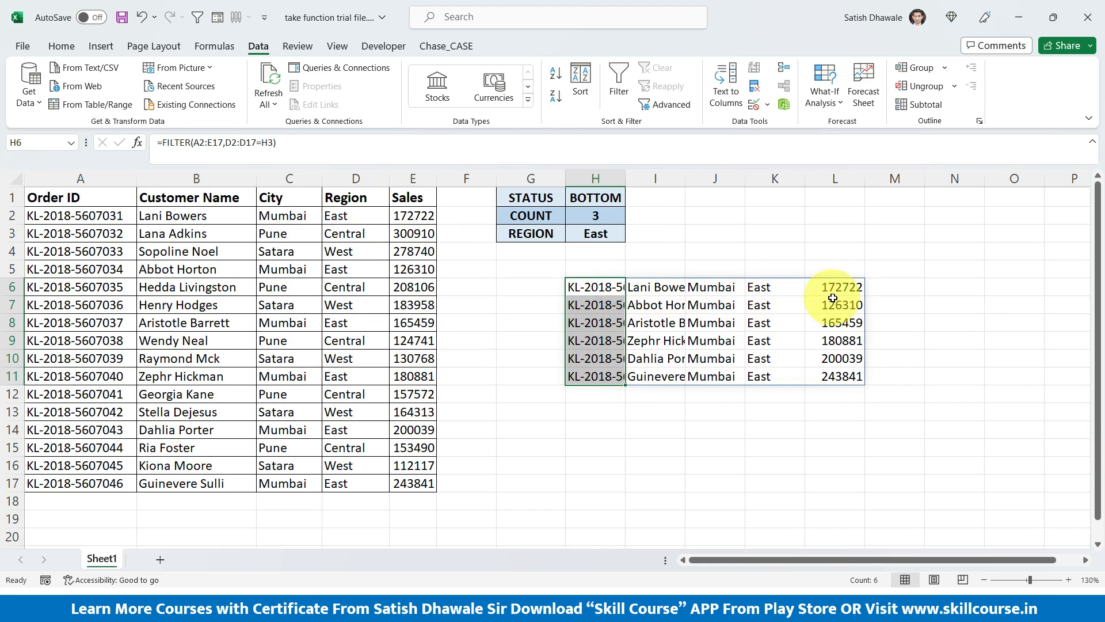
- Fit the widths of columns H and I to the filtered results and select the formula cell H6
left_click_drag(624, 176, 624, 177)
double_click(625, 177)
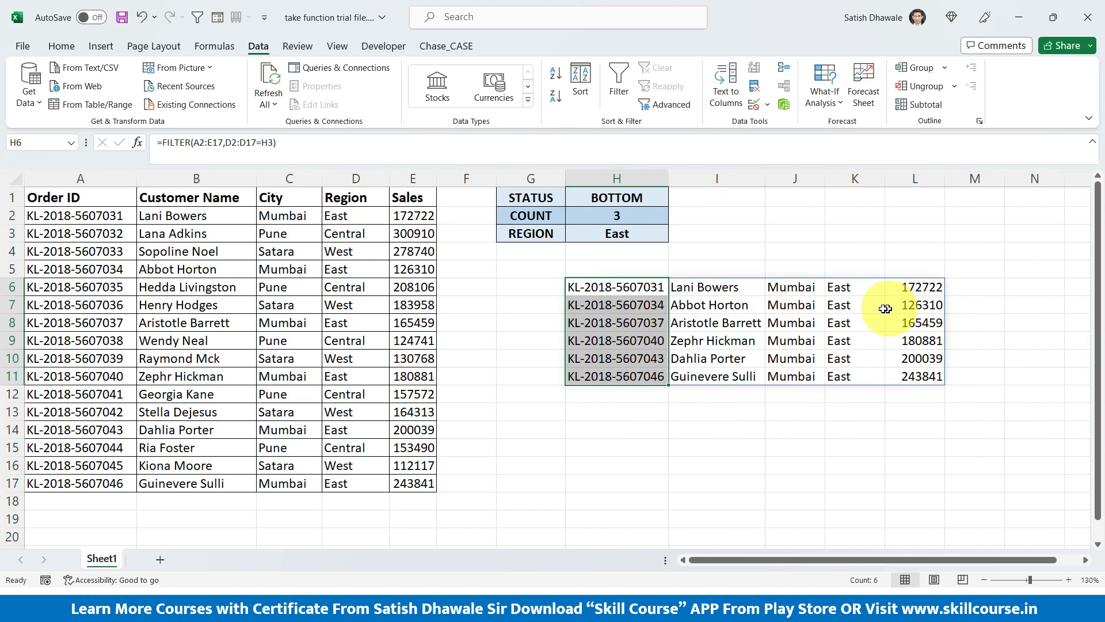
left_click(621, 286)
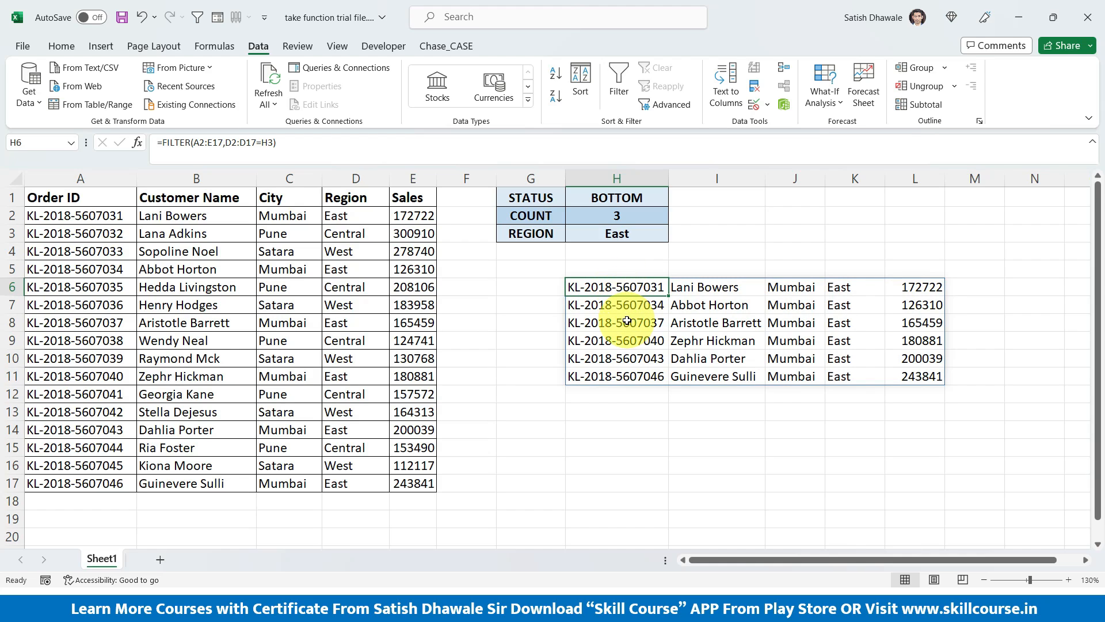
- Enter a SORT formula in H14 for the range A2:E17, using sort index 5 and ascending order 1
left_click(609, 428)
left_click(609, 429)
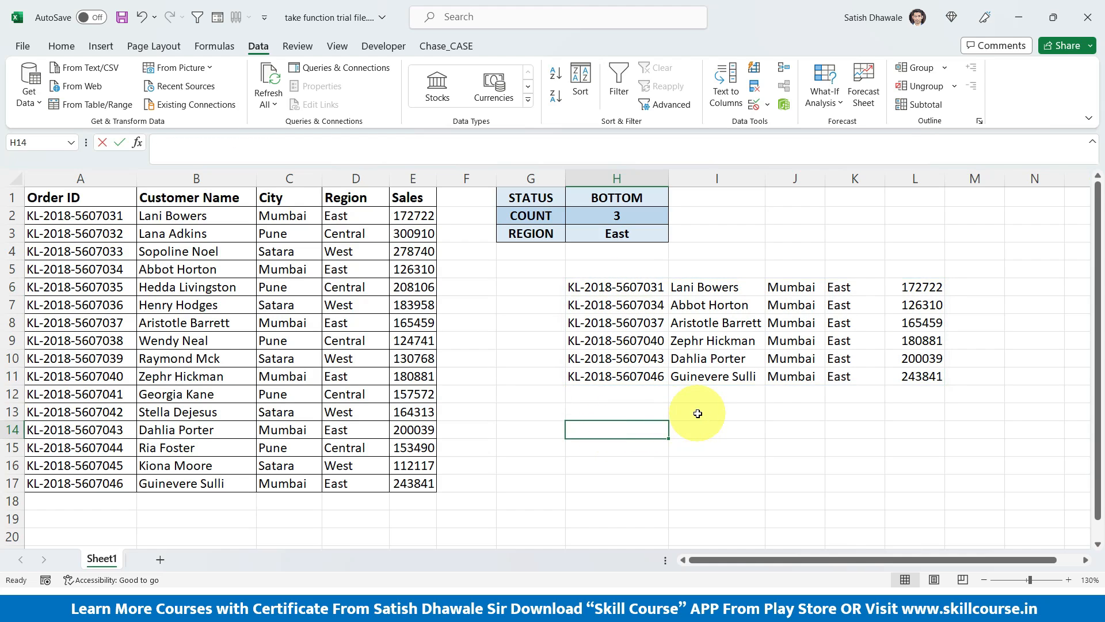
type("=so")
double_click(598, 447)
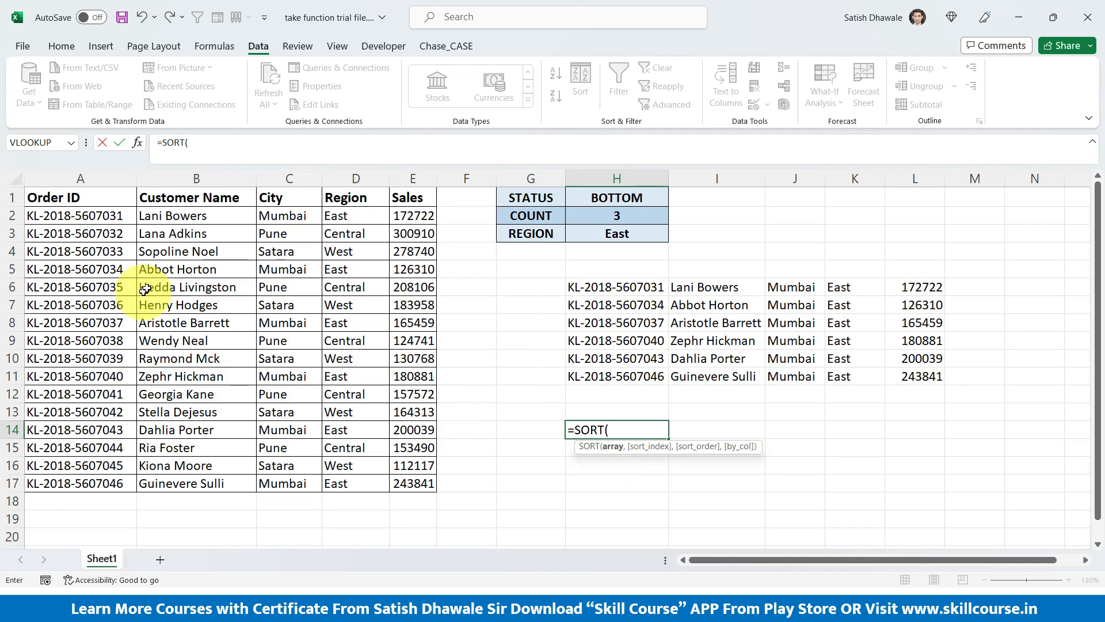
left_click_drag(98, 216, 410, 480)
type(",")
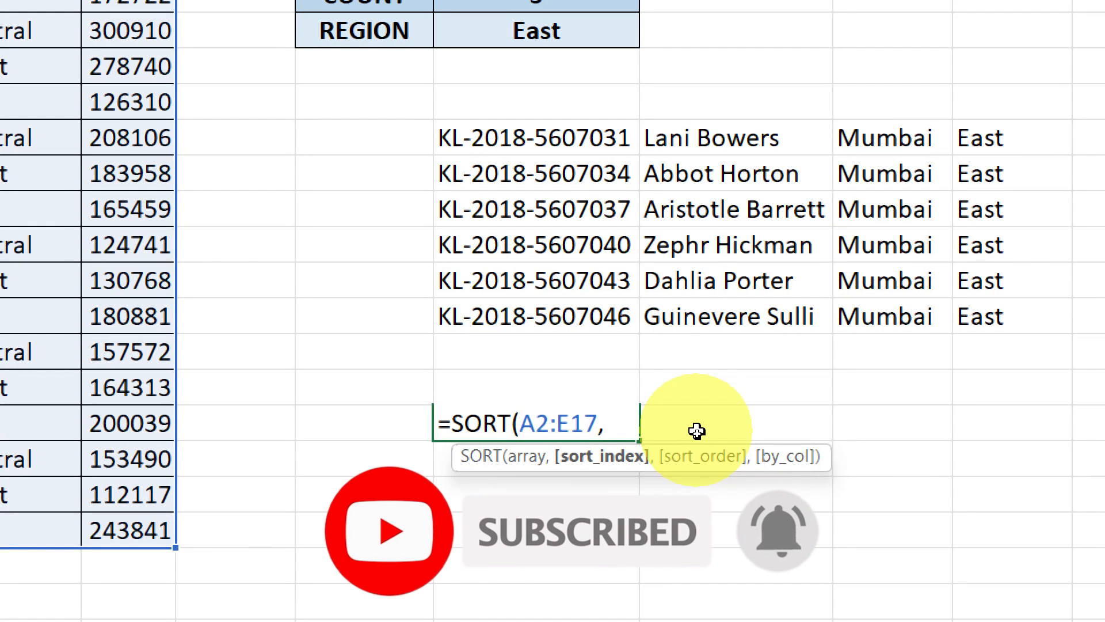
type("5")
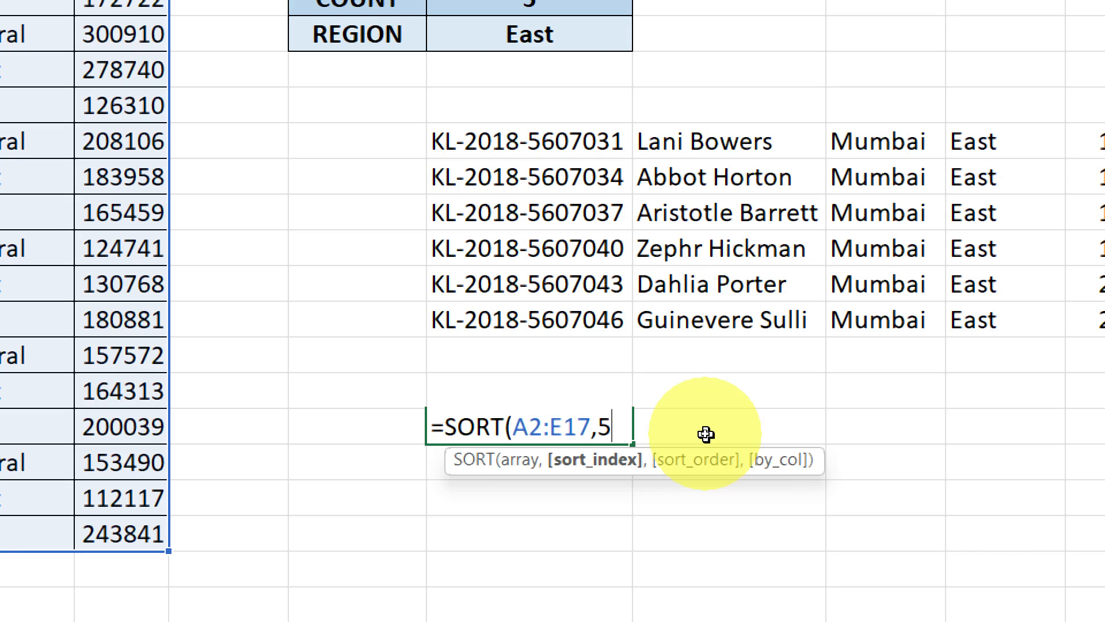
type(",")
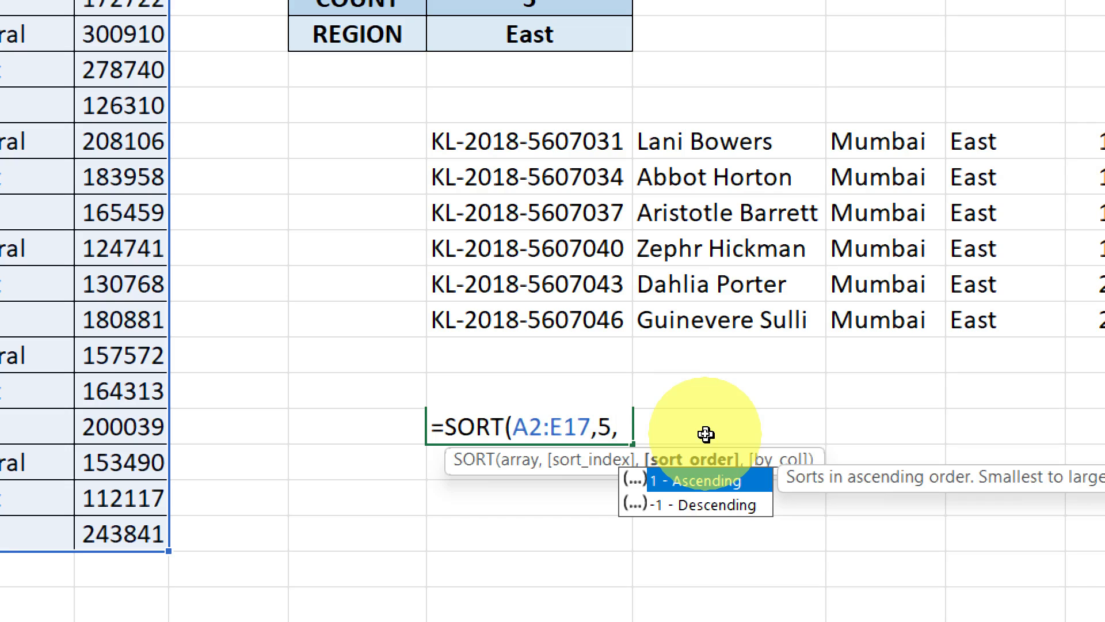
type("1")
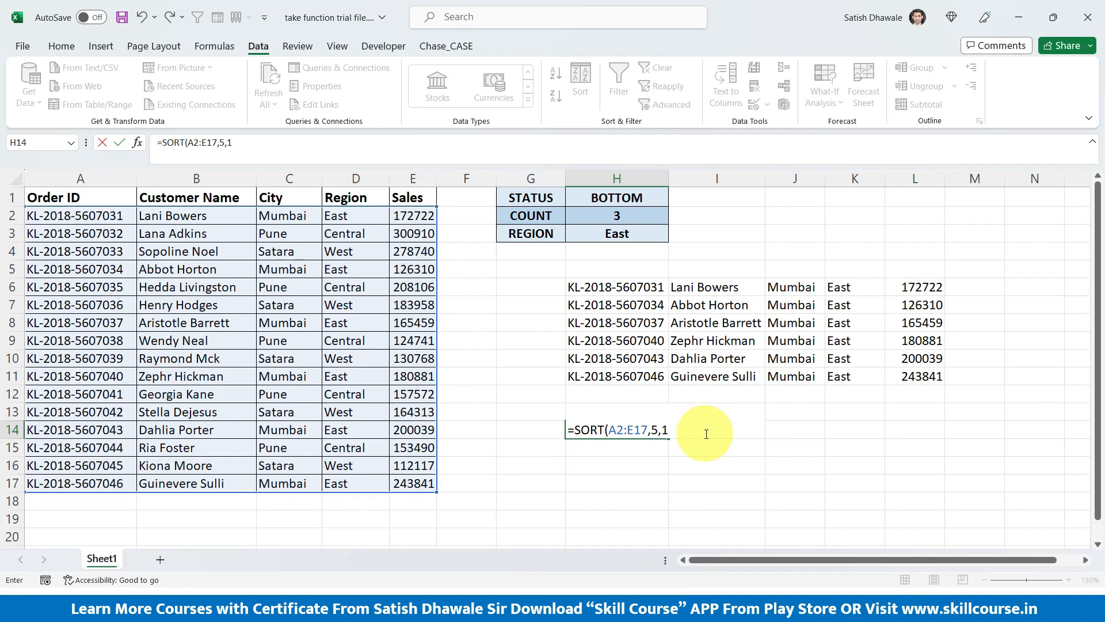
key("Return")
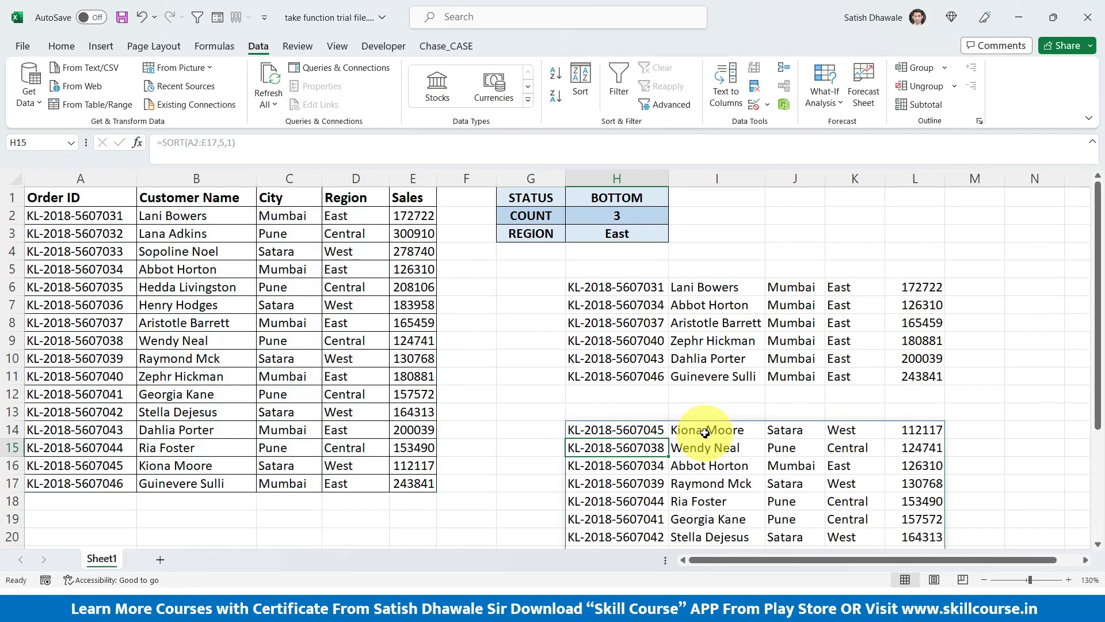
- Compare the original Sales values in E2:E17 with the sorted sales values from L14 down
left_click(407, 216)
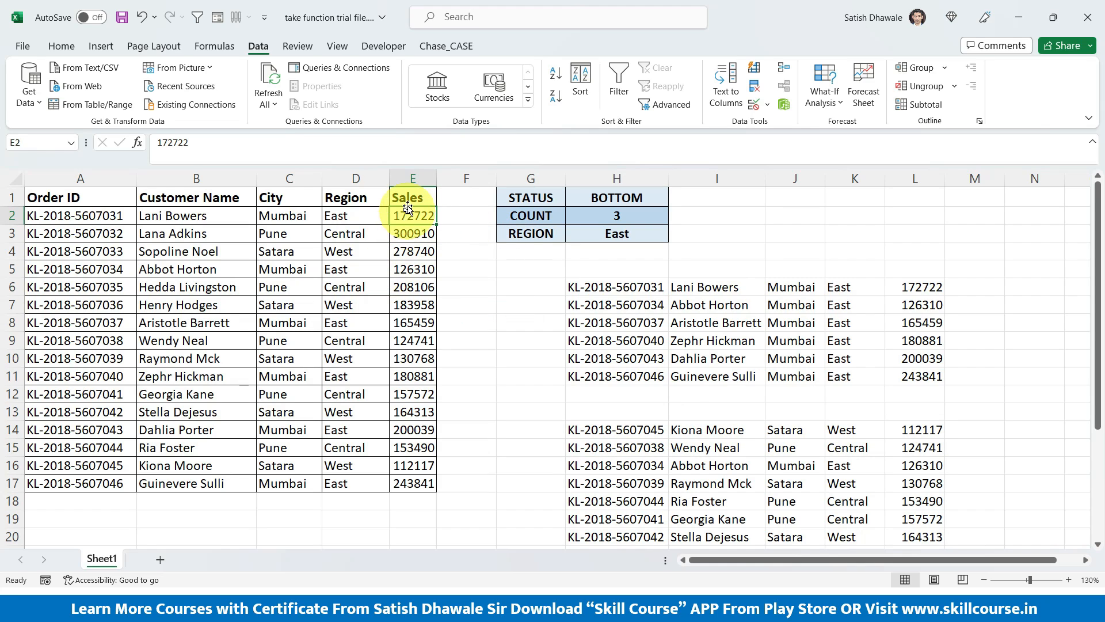
left_click_drag(409, 212, 417, 481)
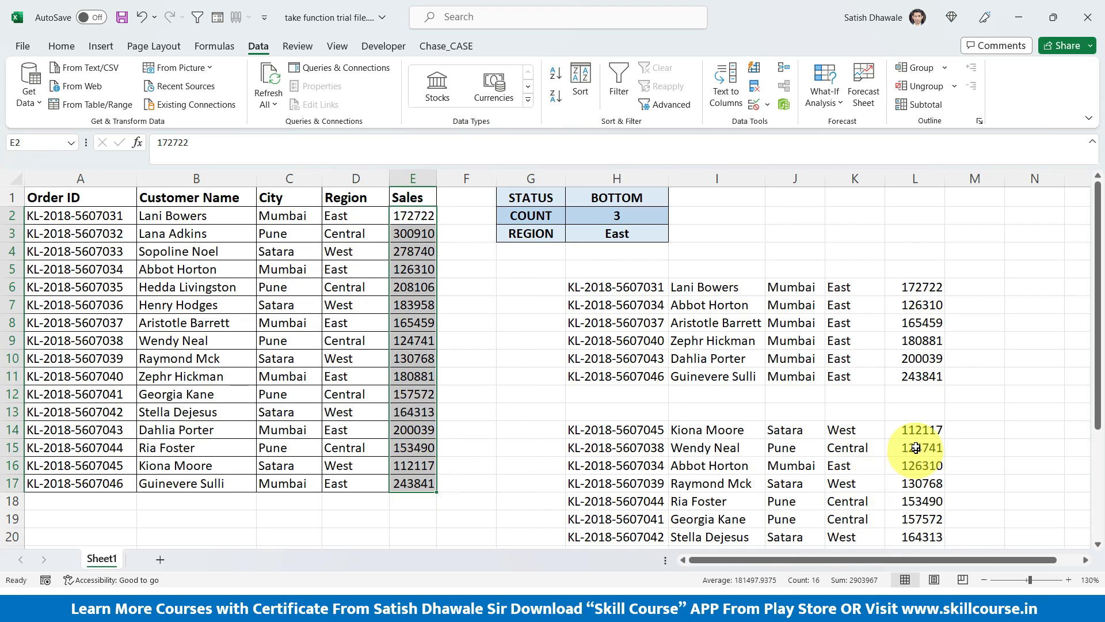
scroll(914, 423, "down", 1)
scroll(915, 423, "down", 3)
left_click(918, 271)
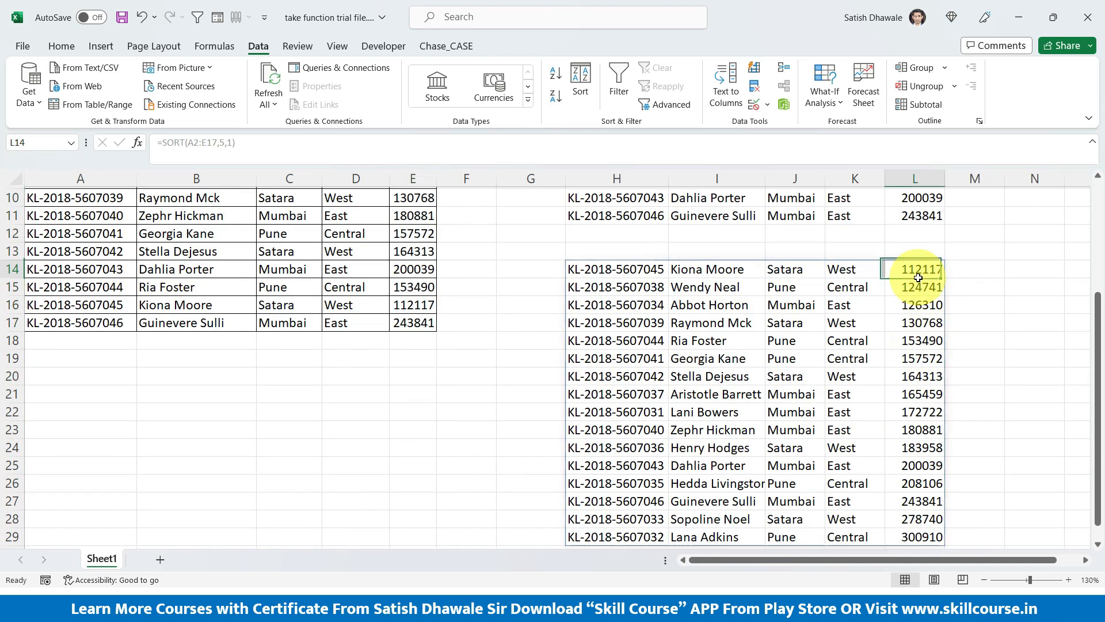
left_click_drag(918, 271, 910, 536)
- Change the sort order of the SORT formula in H14 to -1 for descending and check the sorted sales values
double_click(649, 269)
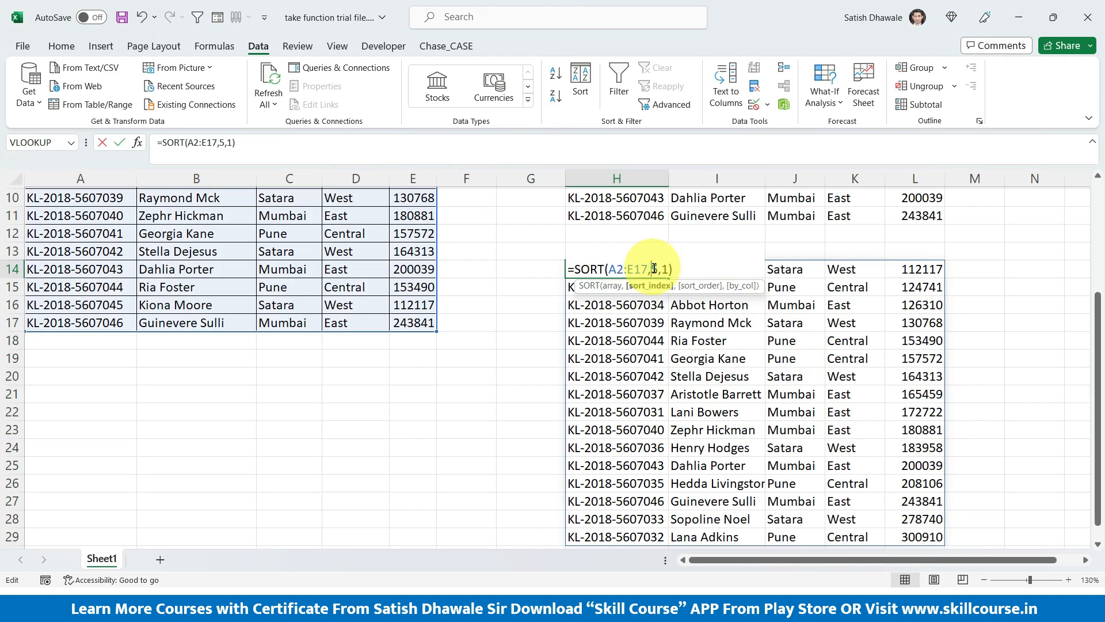
left_click(662, 269)
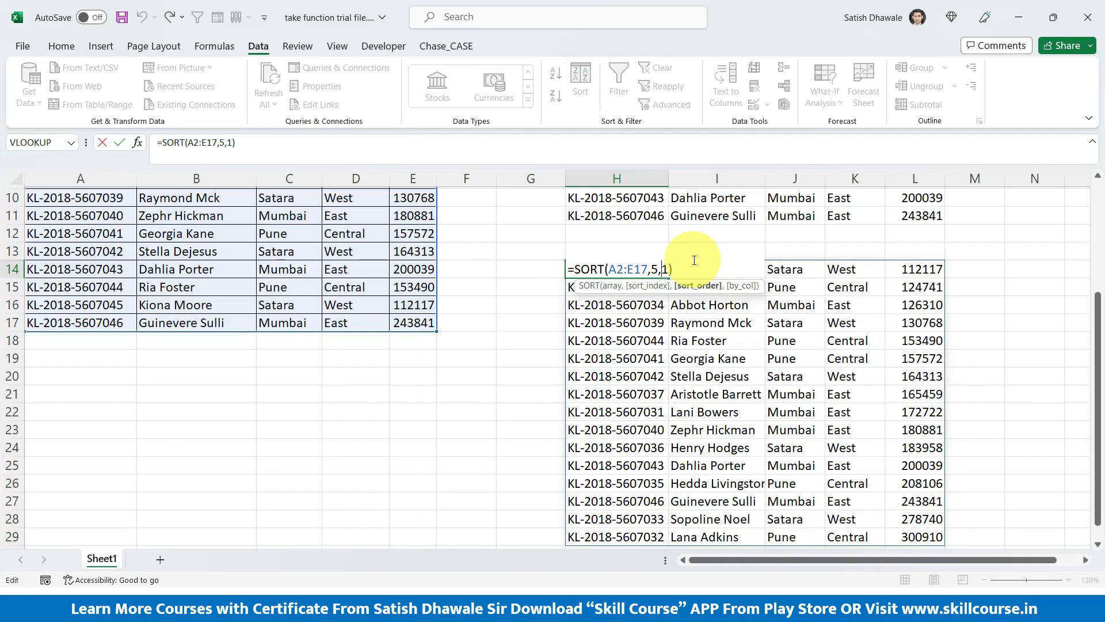
type("-")
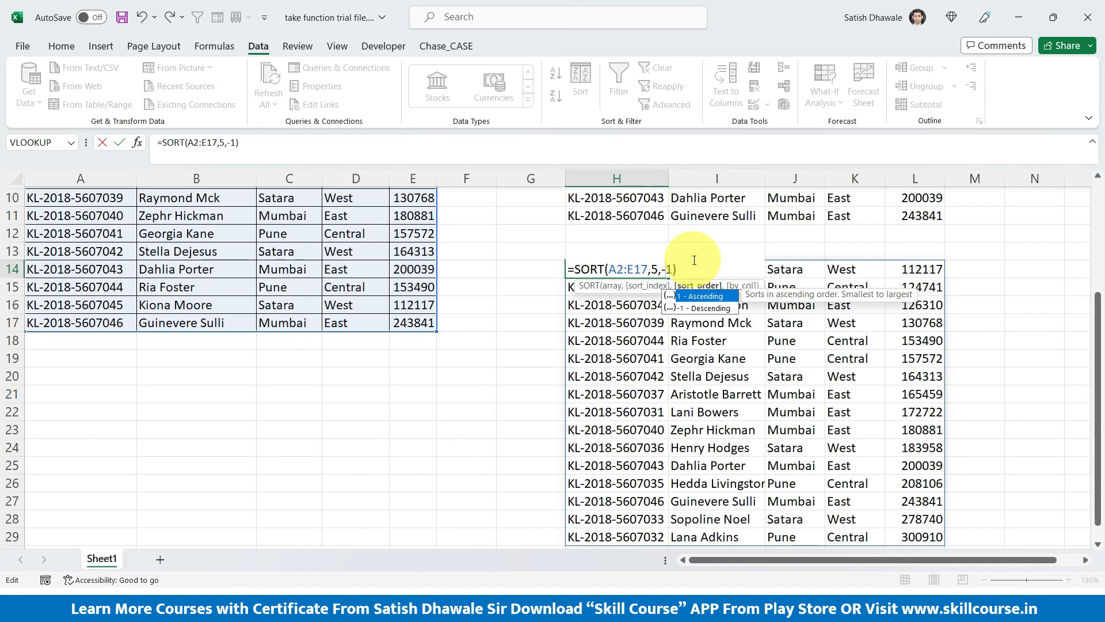
key("Return")
left_click_drag(916, 273, 921, 377)
scroll(839, 279, "up", 3)
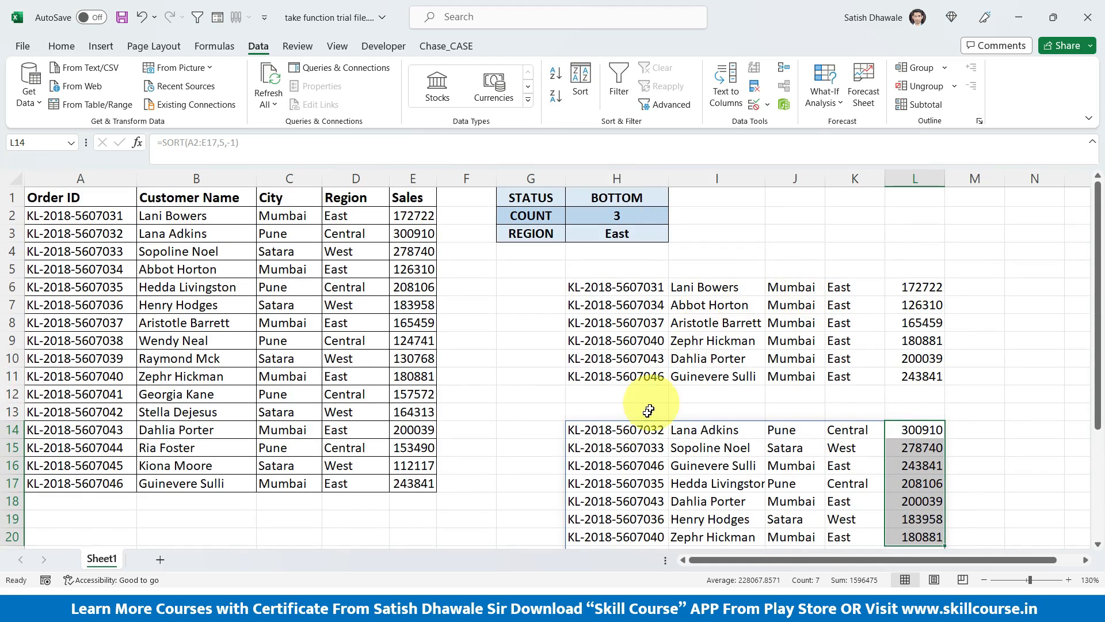
- Delete the SORT formula in H14 and the FILTER formula in H6
left_click(616, 430)
scroll(678, 426, "down", 4)
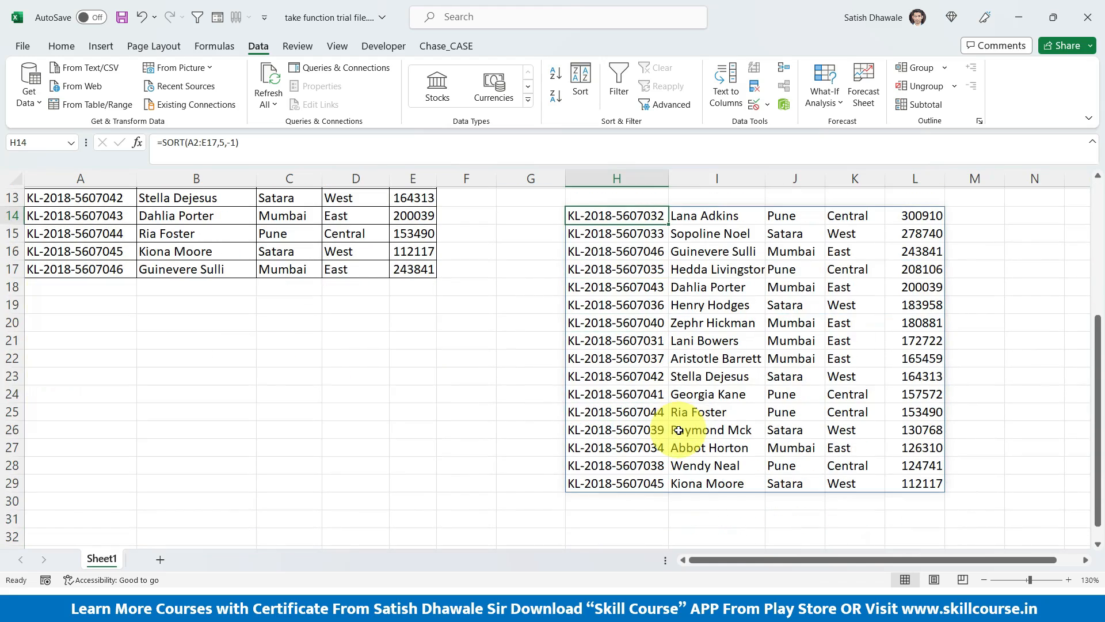
scroll(678, 430, "up", 4)
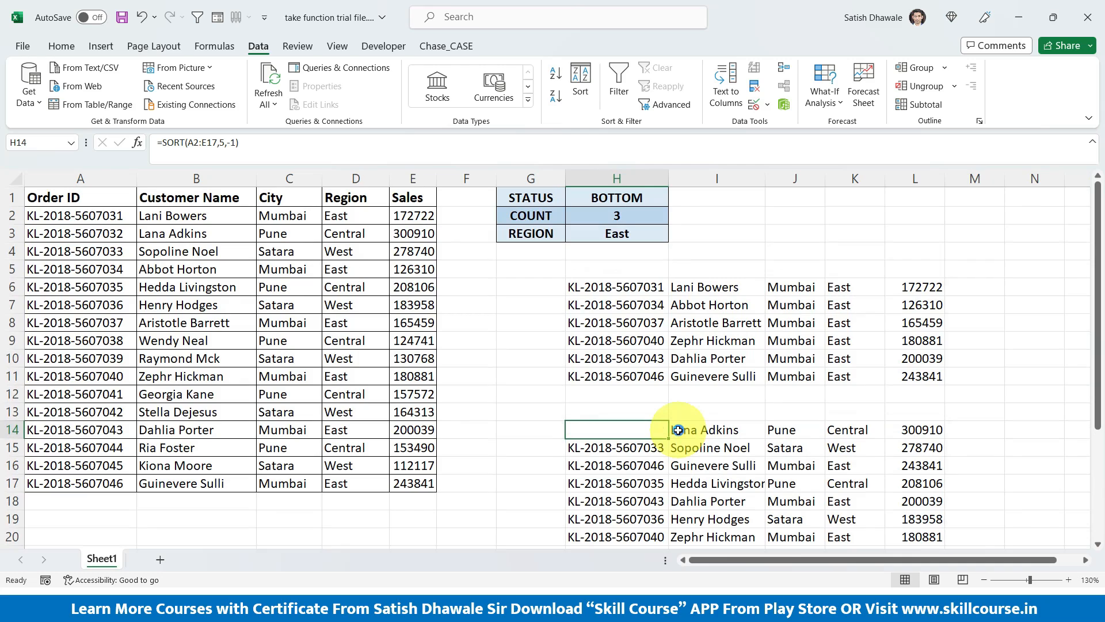
key("Delete")
left_click(635, 287)
key("Delete")
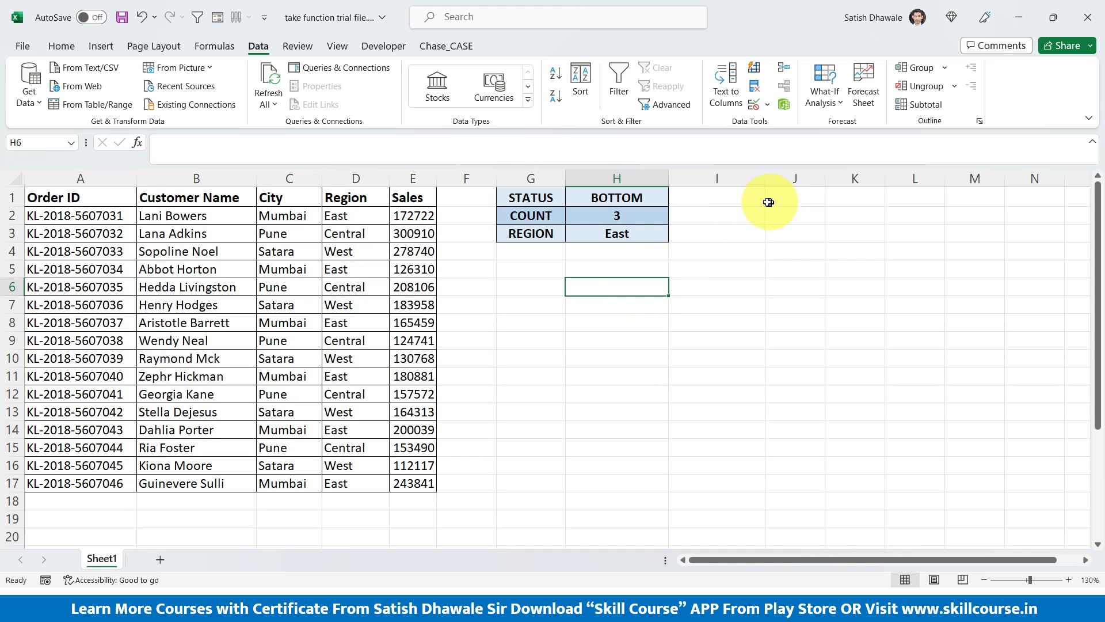
- Copy the table headings from A1:E1 and paste them starting at cell J1
left_click_drag(83, 196, 415, 197)
key("ctrl+c")
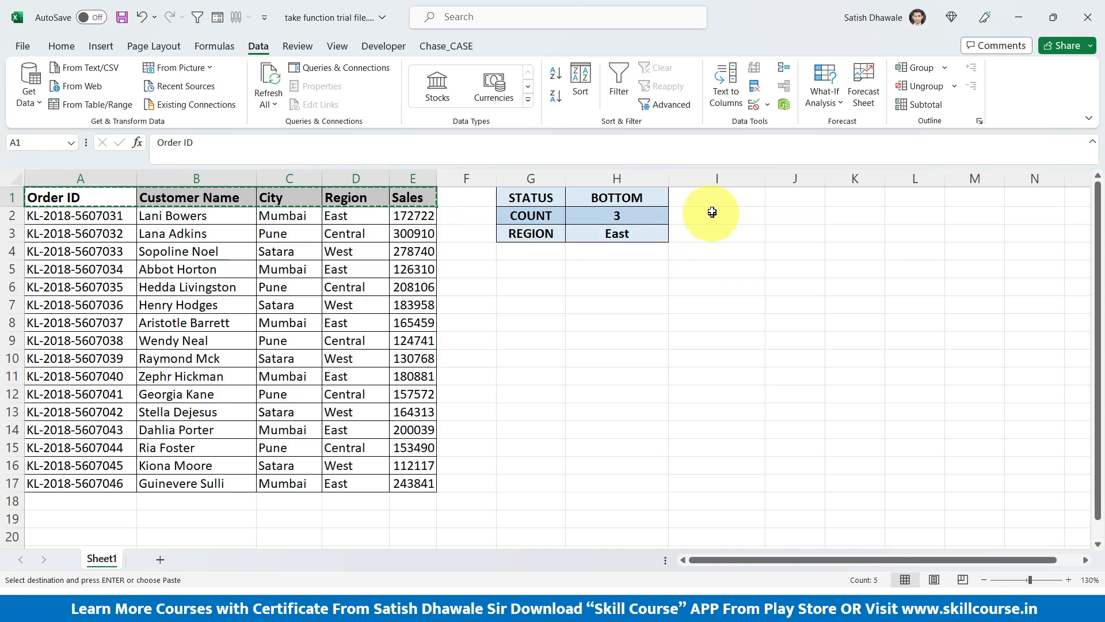
left_click(778, 195)
key("ctrl+v")
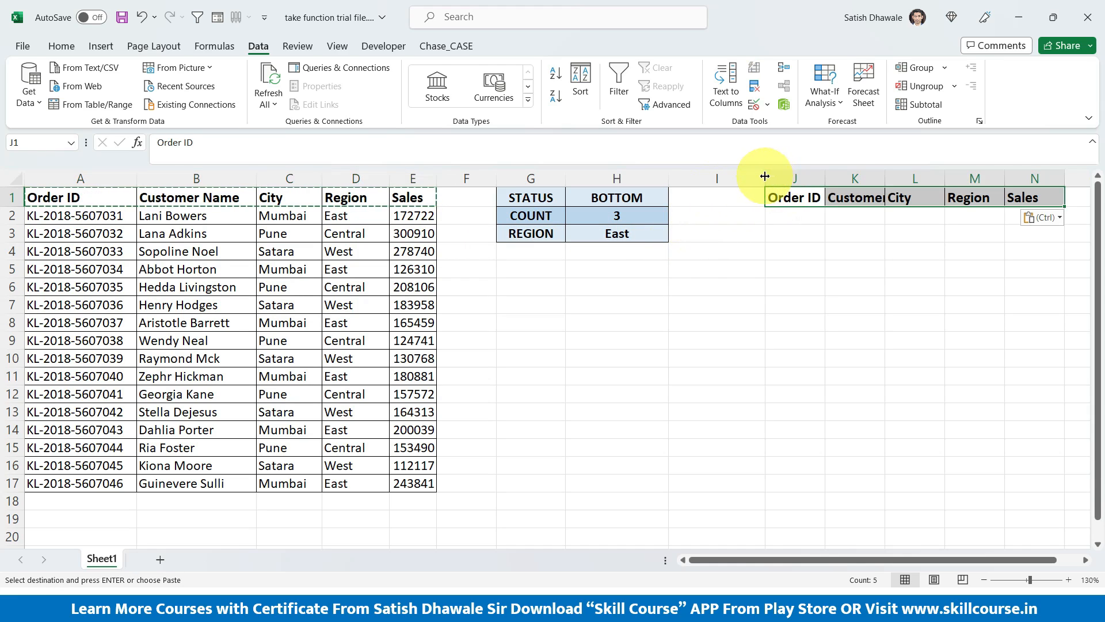
- Narrow column I, widen columns J to N and fit column K to the Customer Name heading
mouse_move(765, 177)
left_mouse_down()
mouse_move(696, 178)
mouse_move(958, 173)
left_mouse_up()
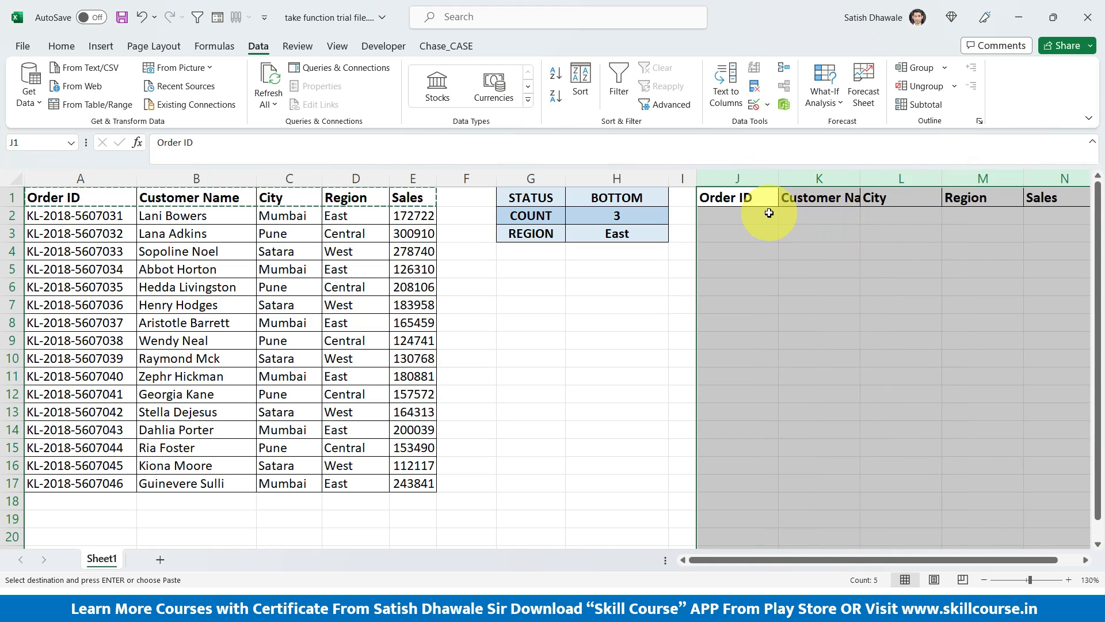
left_click(851, 179)
double_click(861, 178)
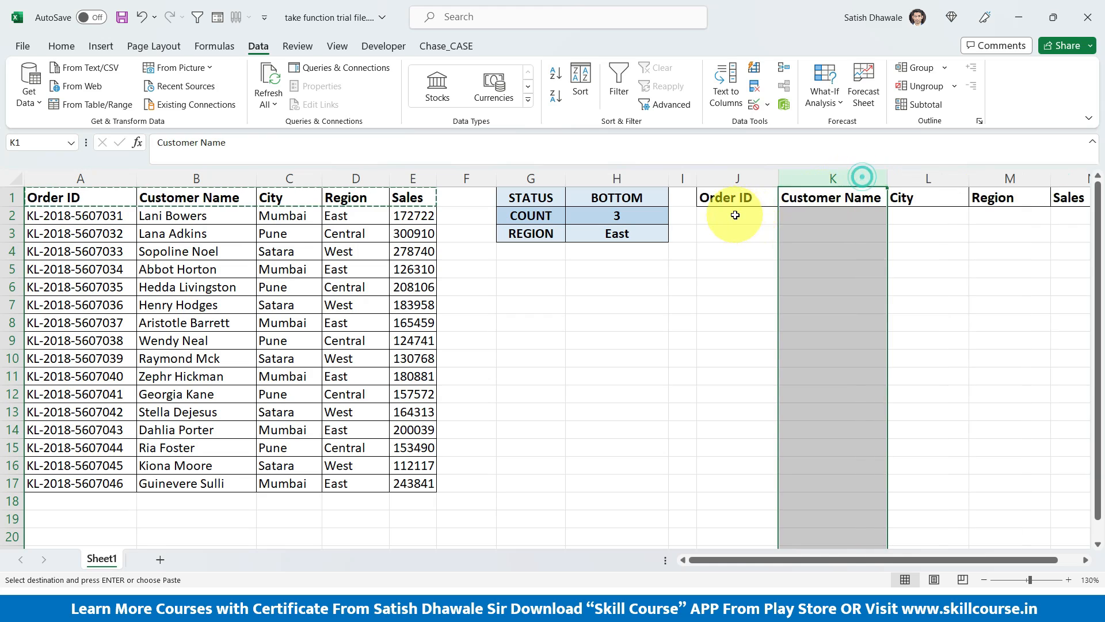
- Enter a TAKE formula in J2 returning 2 rows from A2:E17, and fit column J to the order IDs
left_click(735, 215)
type("=ta")
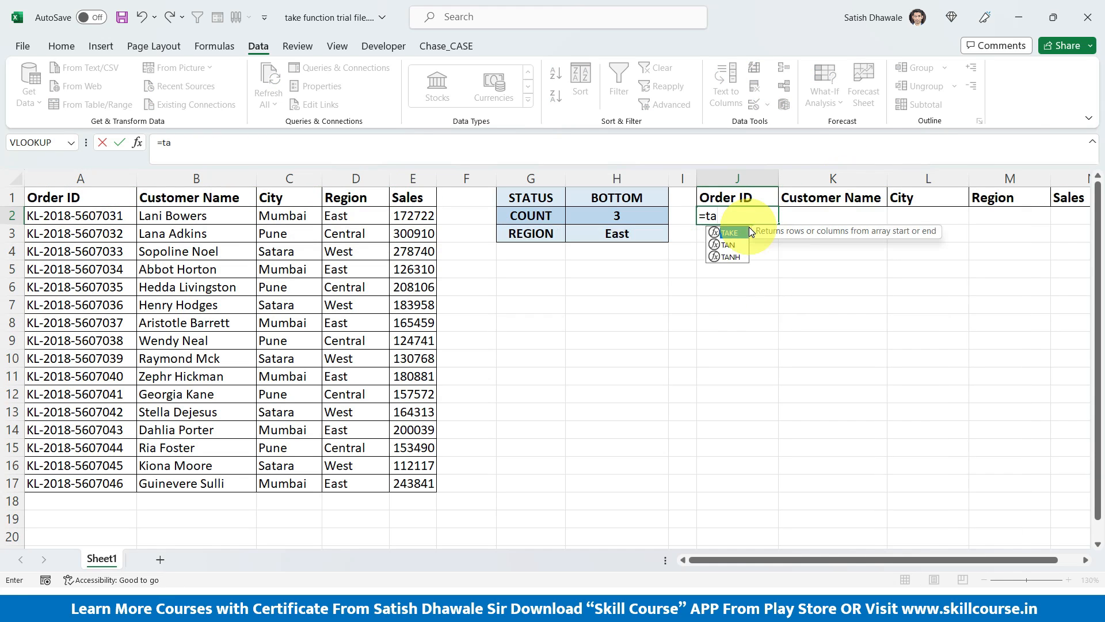
double_click(747, 232)
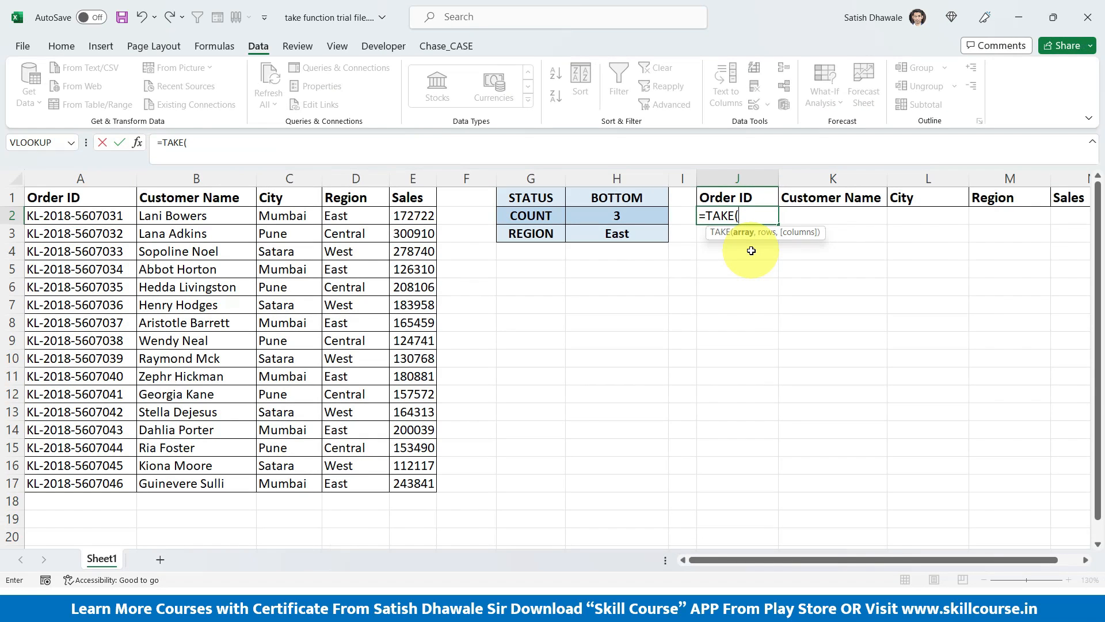
left_click_drag(51, 214, 424, 482)
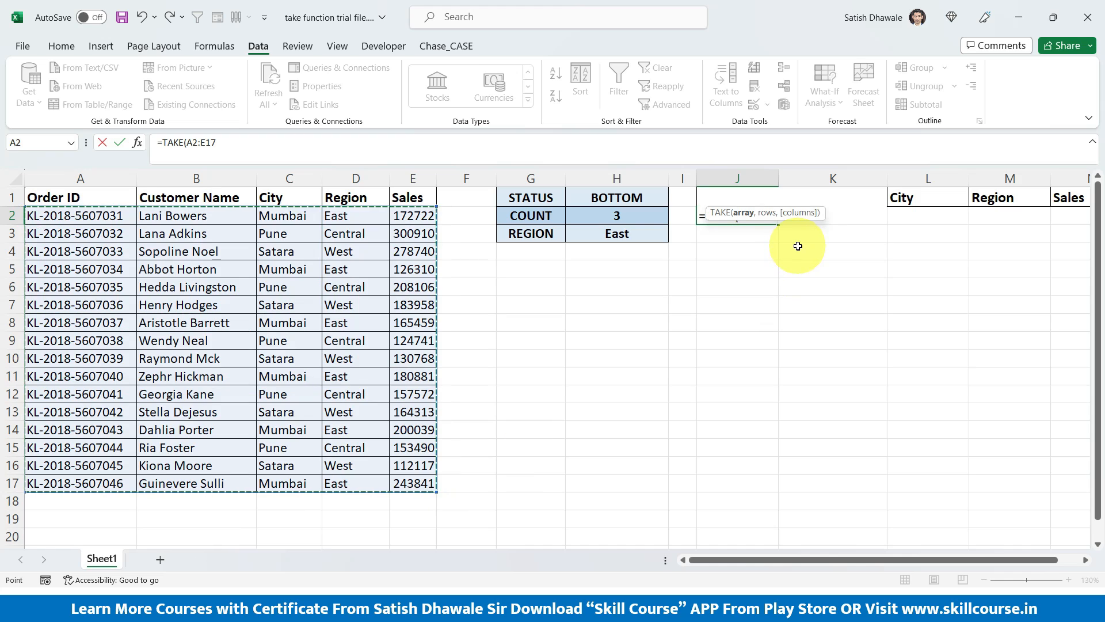
type(",2")
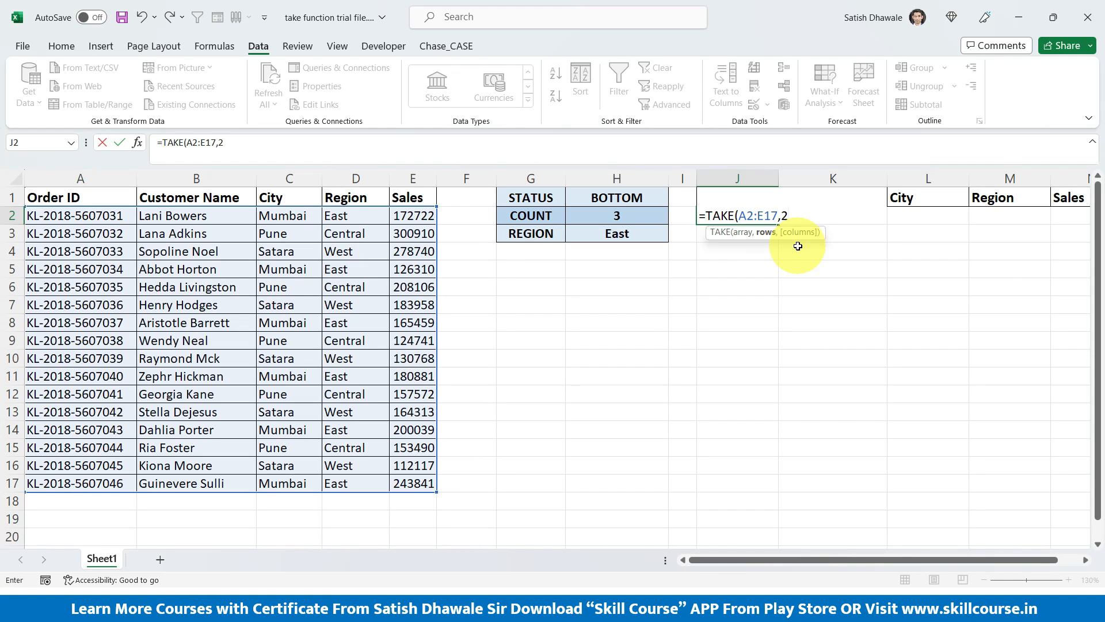
key("Return")
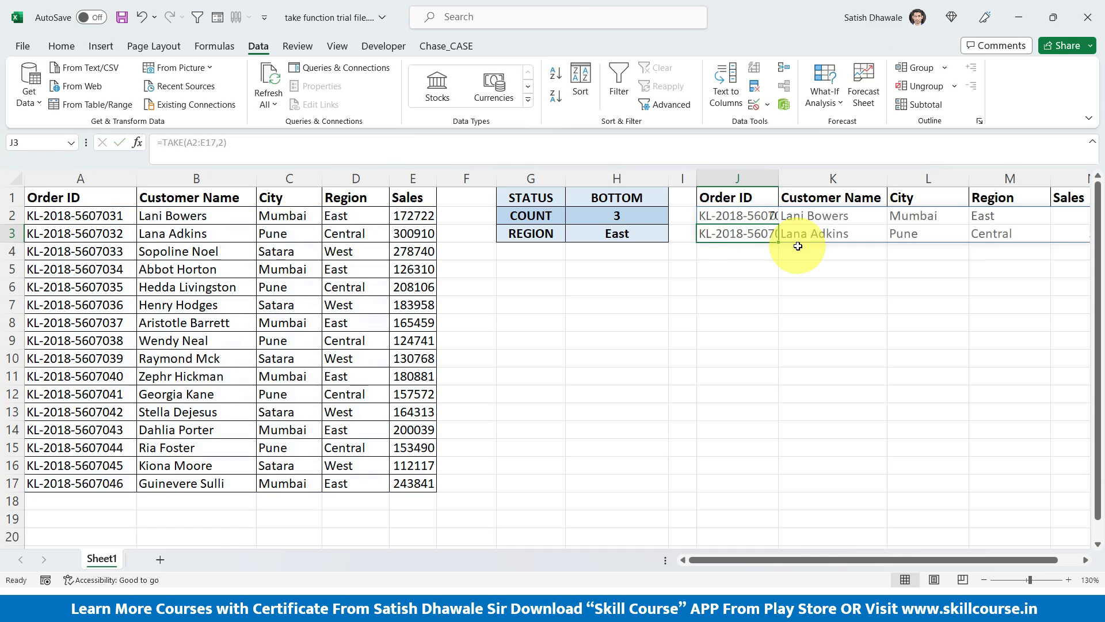
double_click(779, 179)
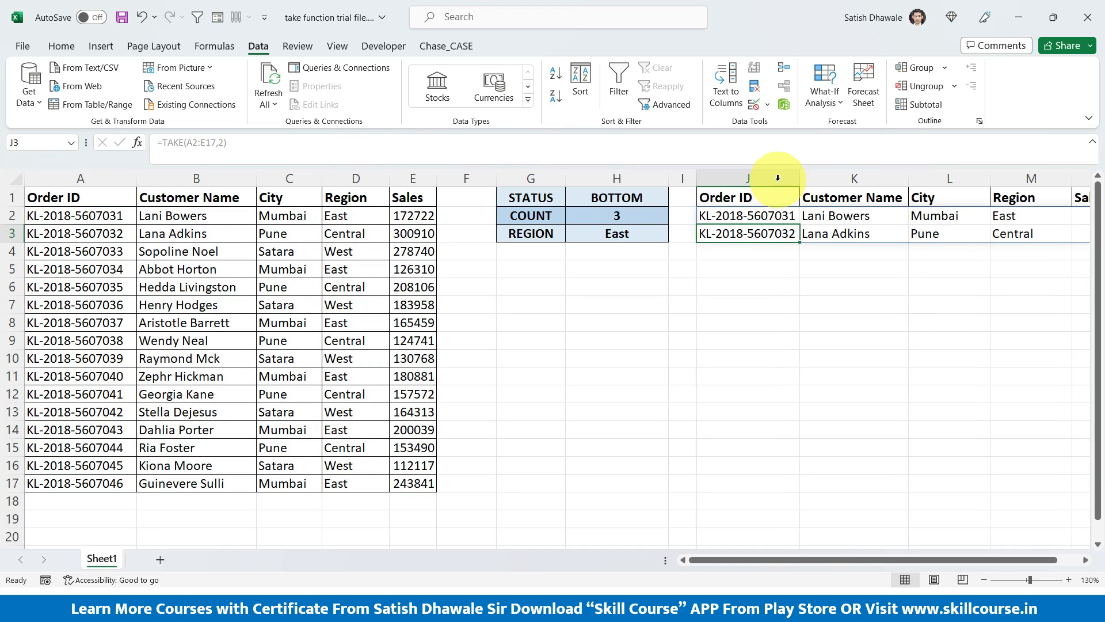
- Compare the first two source rows with the TAKE results, and set the rows argument of the formula in J2 to 4
left_click_drag(86, 215, 413, 230)
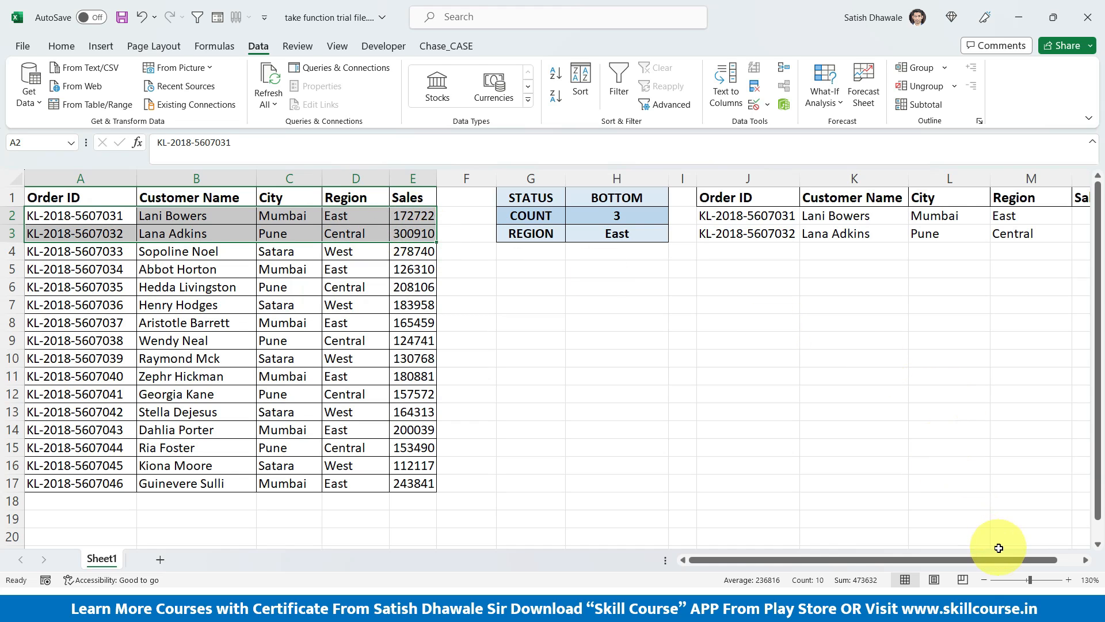
left_click_drag(1000, 558, 1042, 563)
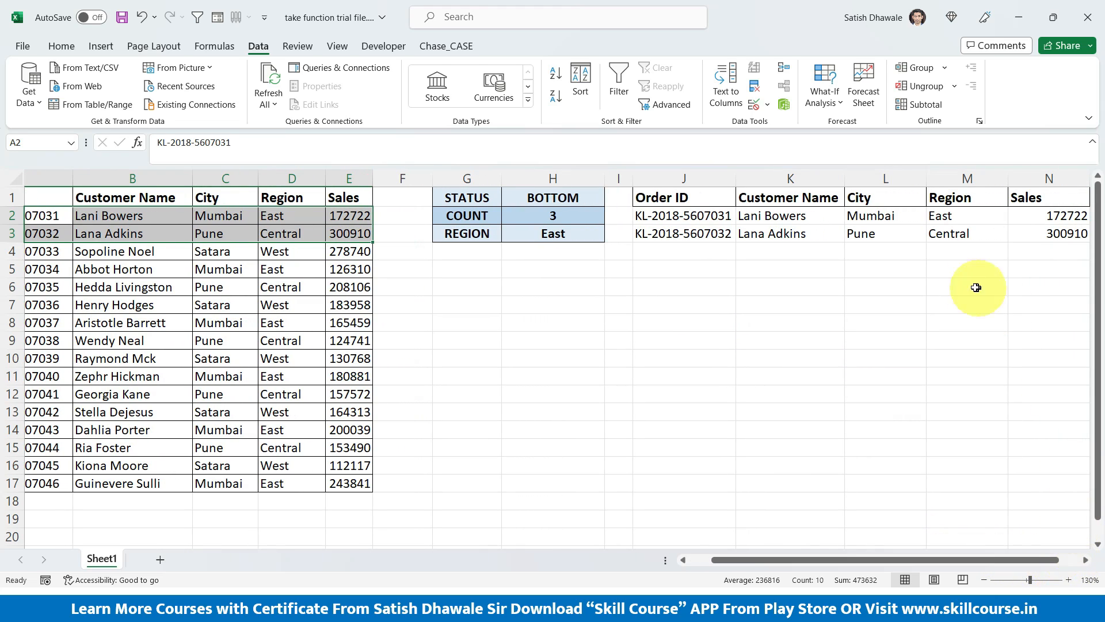
left_click_drag(710, 215, 903, 233)
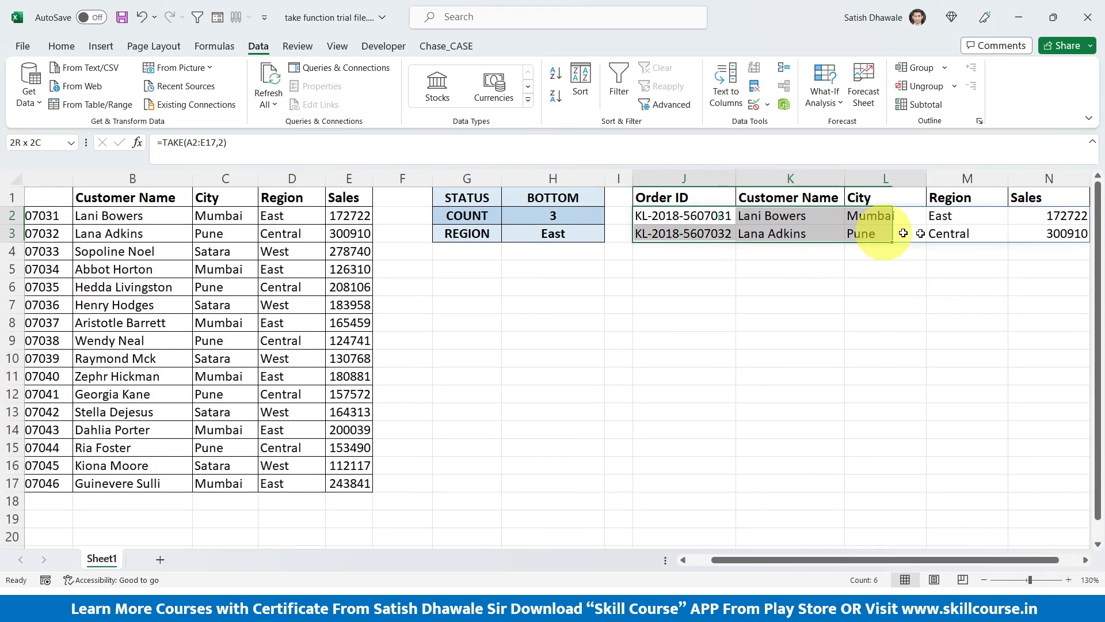
double_click(708, 217)
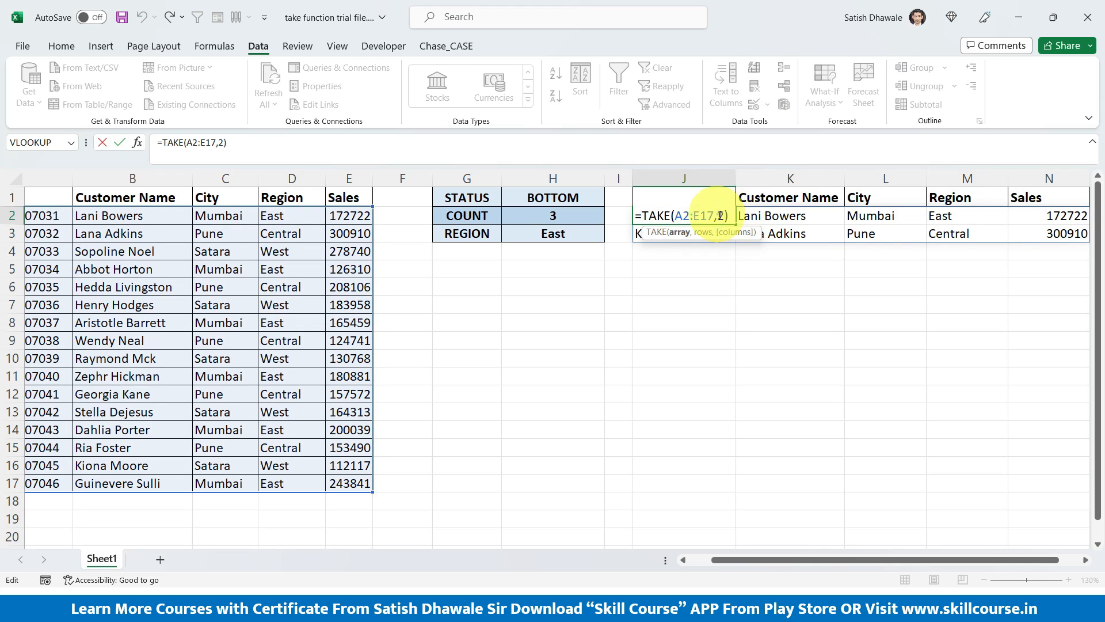
type("4")
key("Return")
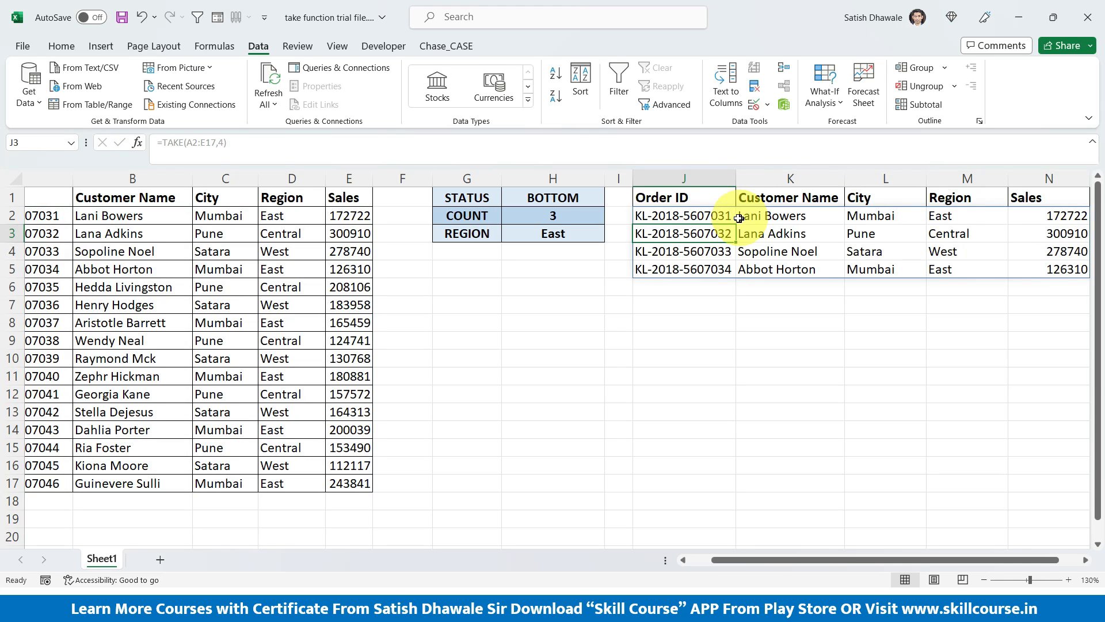
- Set the rows argument of the TAKE formula in J2 to -4 and compare the results with the last four source rows
double_click(719, 217)
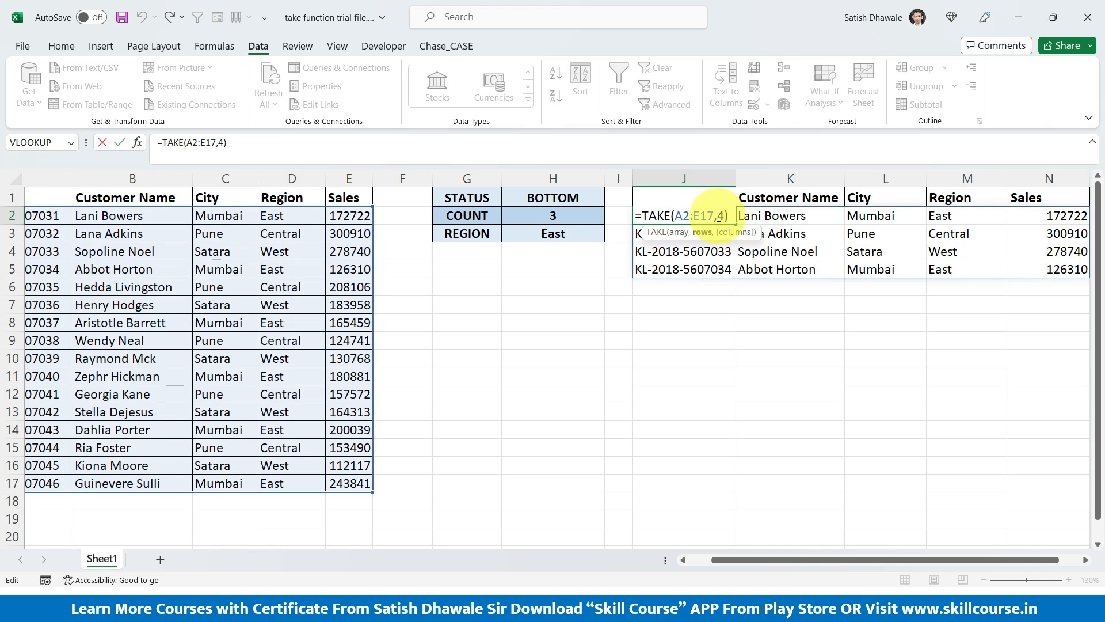
left_click(718, 216)
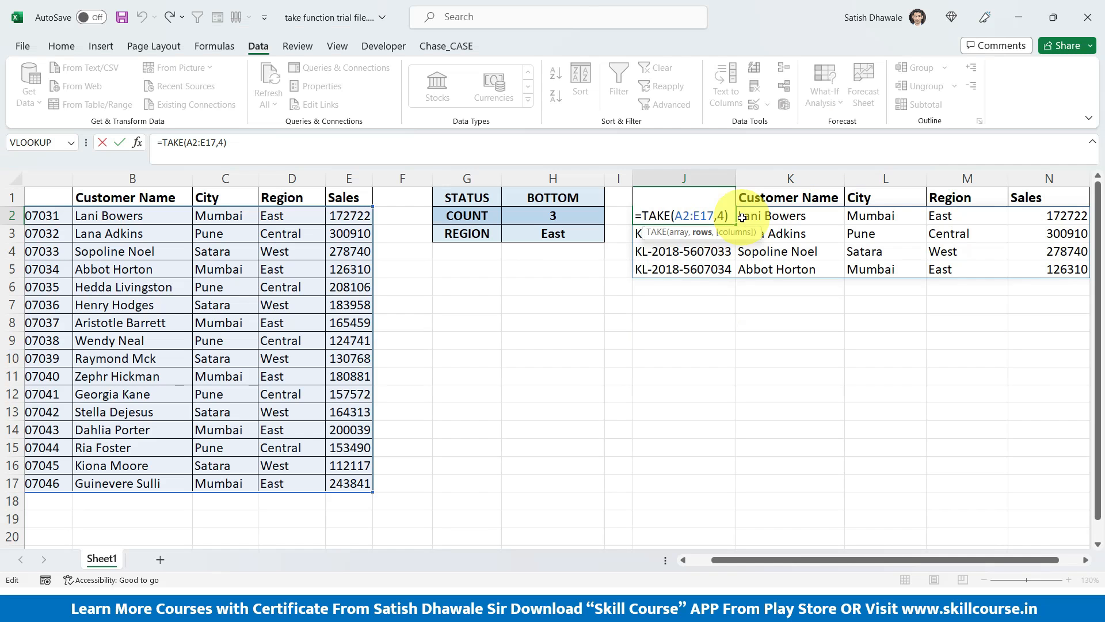
type("-")
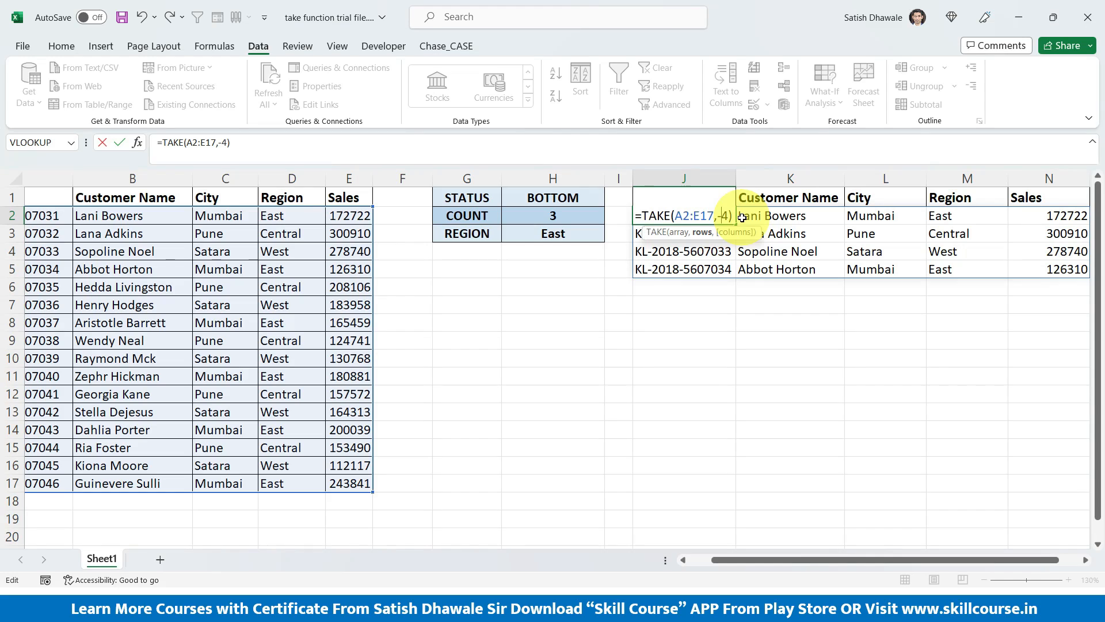
key("Return")
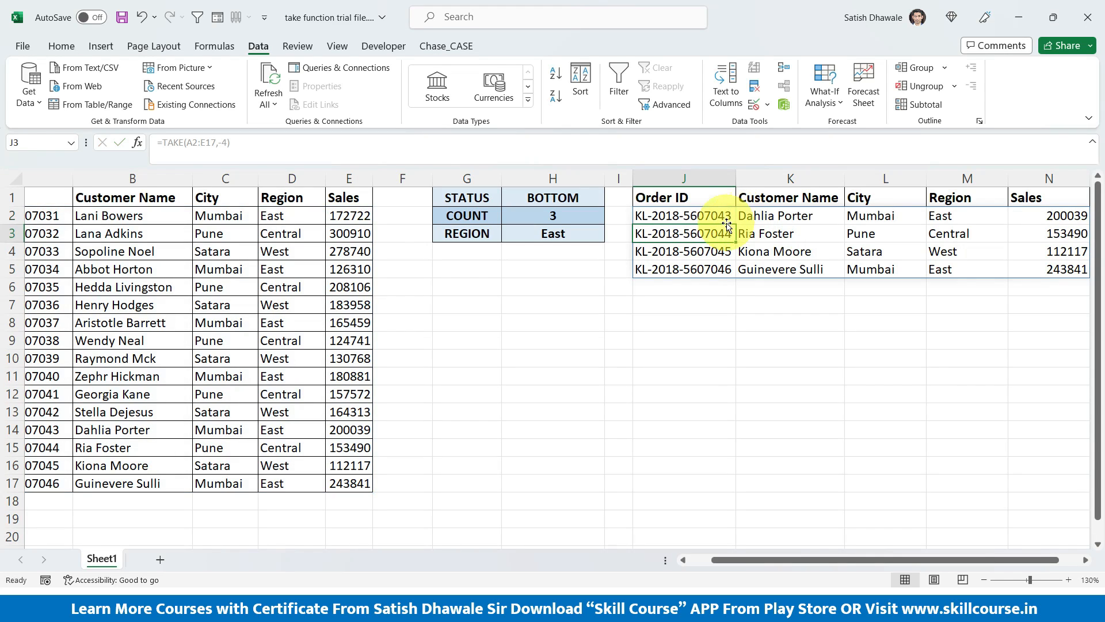
left_click_drag(703, 217, 1016, 273)
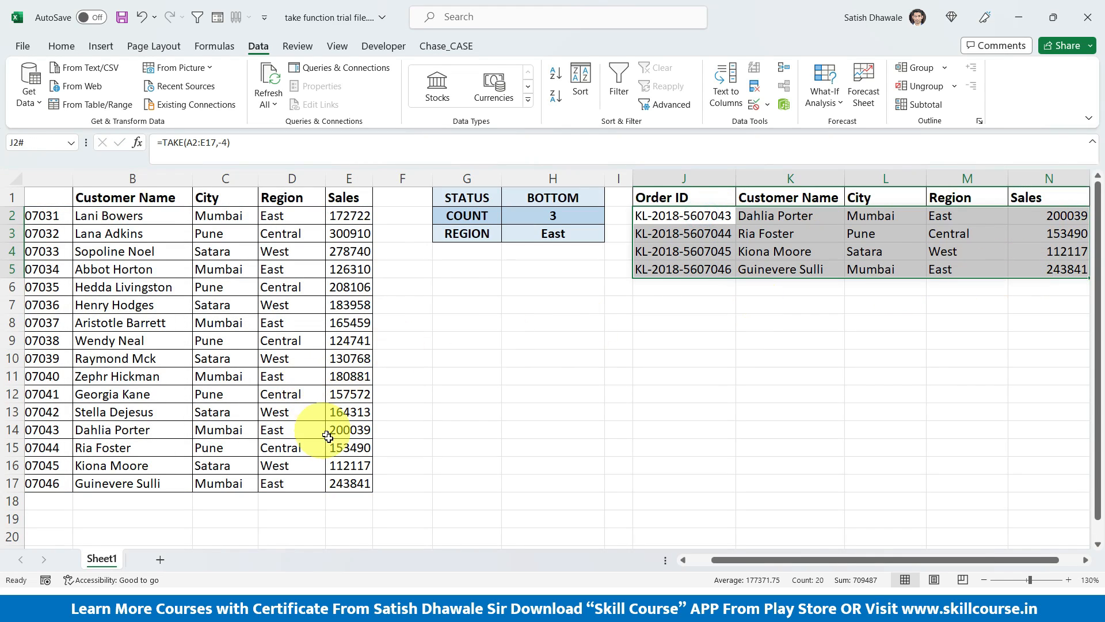
left_click_drag(352, 433, 34, 480)
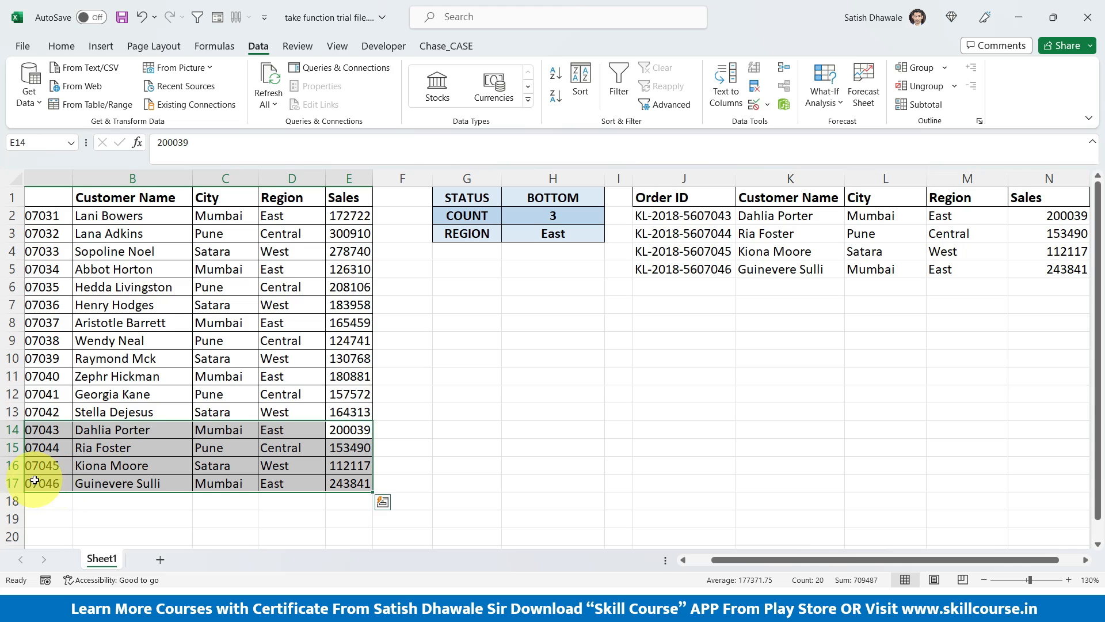
key("ctrl+b")
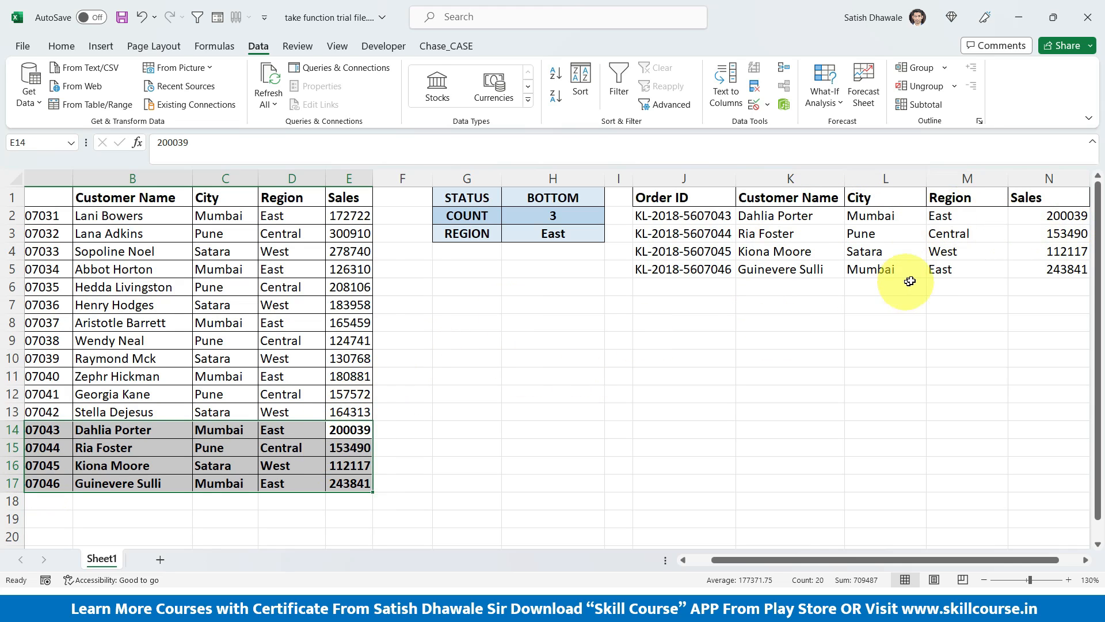
key("ctrl+b")
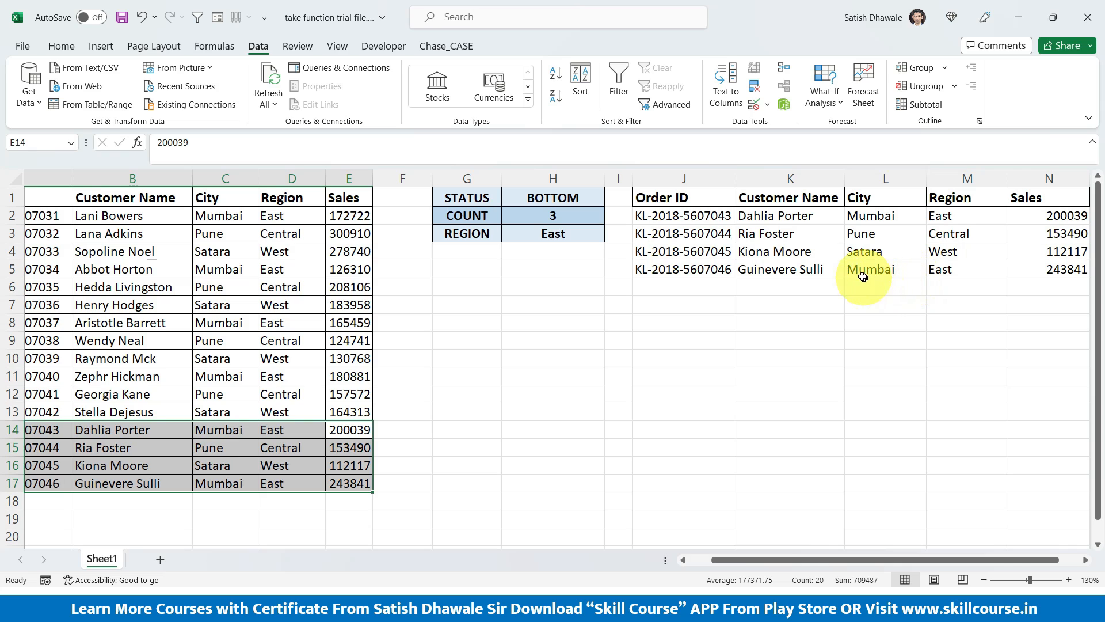
left_click(800, 217)
left_click_drag(709, 217, 1068, 252)
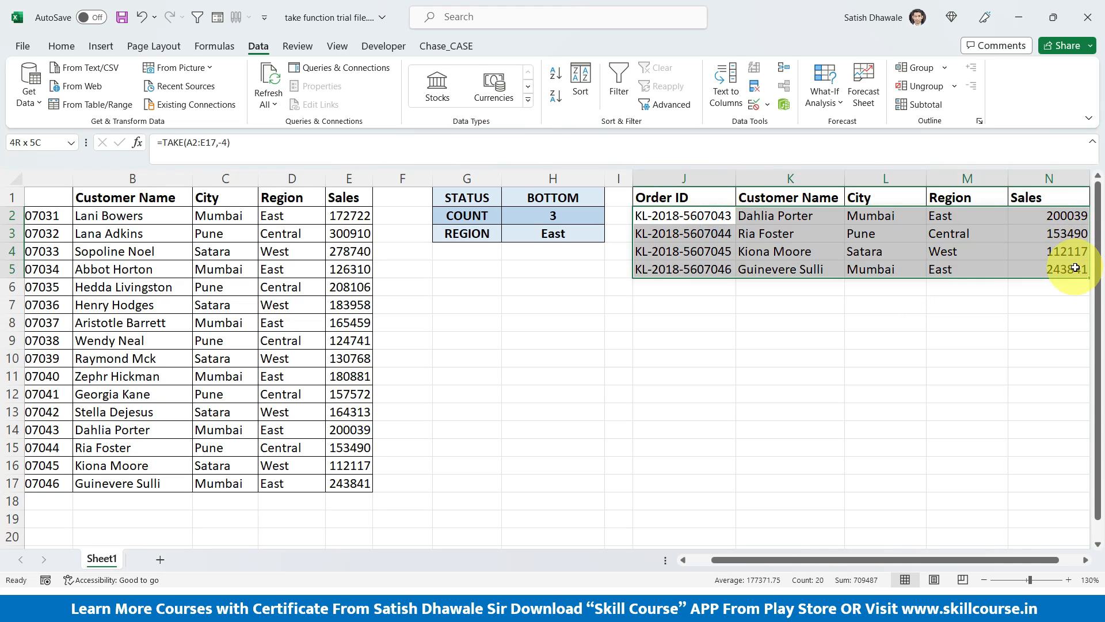
- Leave the rows argument of the TAKE formula in J2 empty and set its columns argument to 1
double_click(724, 214)
left_click(725, 215)
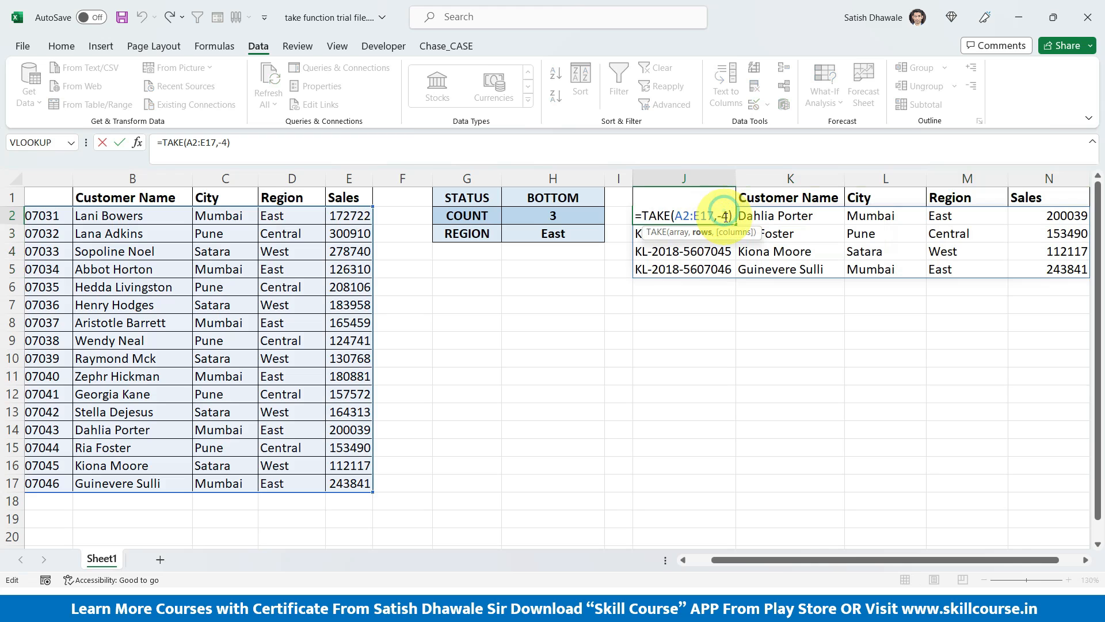
left_click_drag(717, 216, 732, 215)
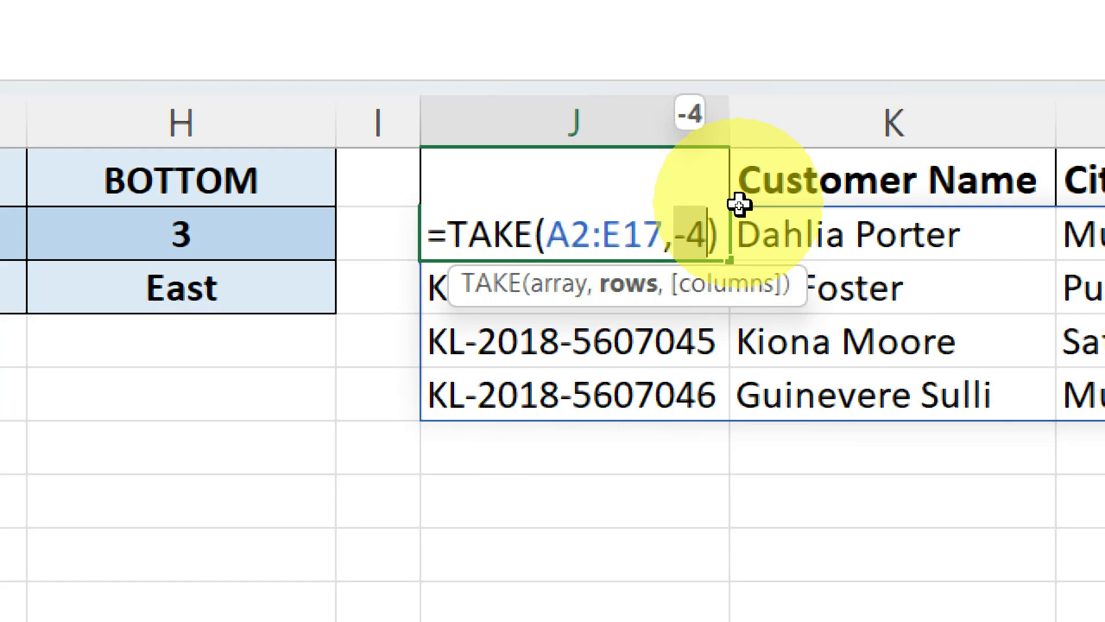
key("BackSpace")
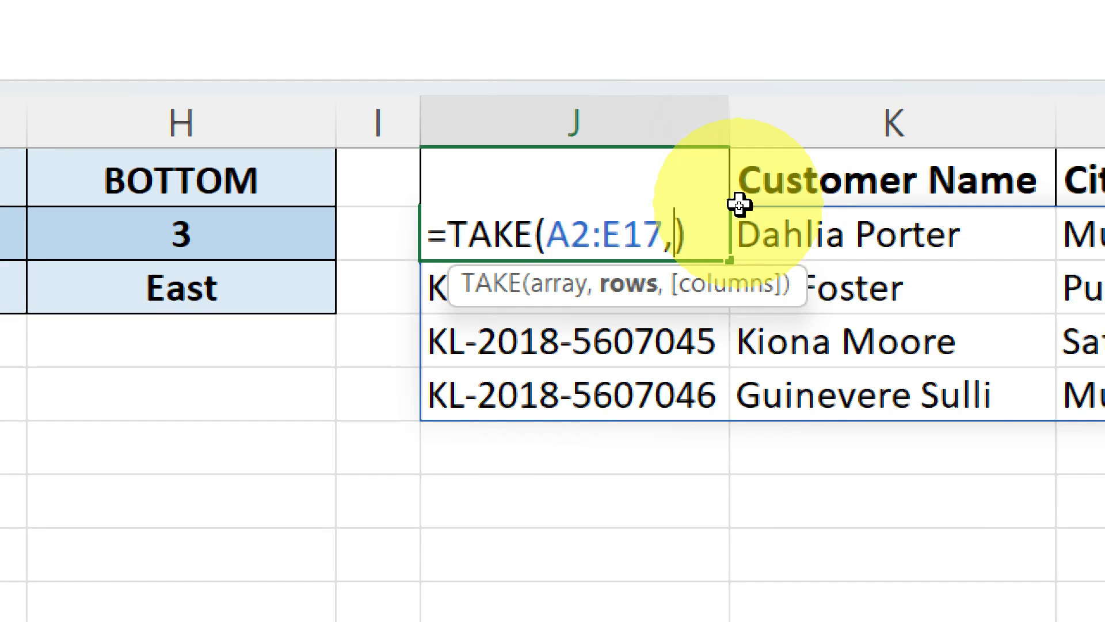
type(",")
key("BackSpace")
type(",")
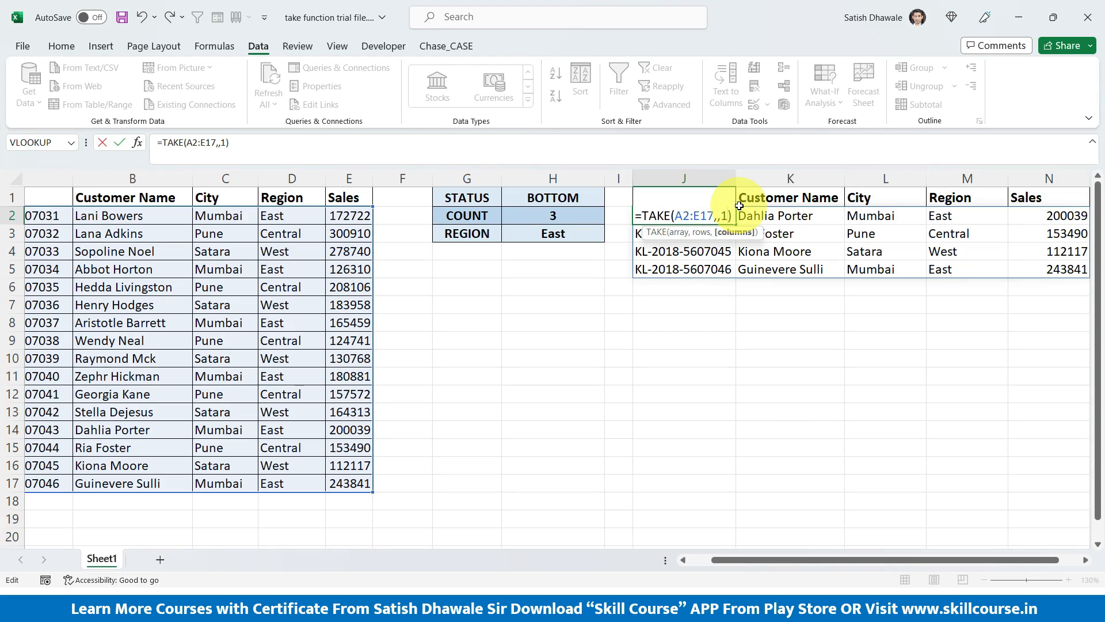
type("1")
key("Return")
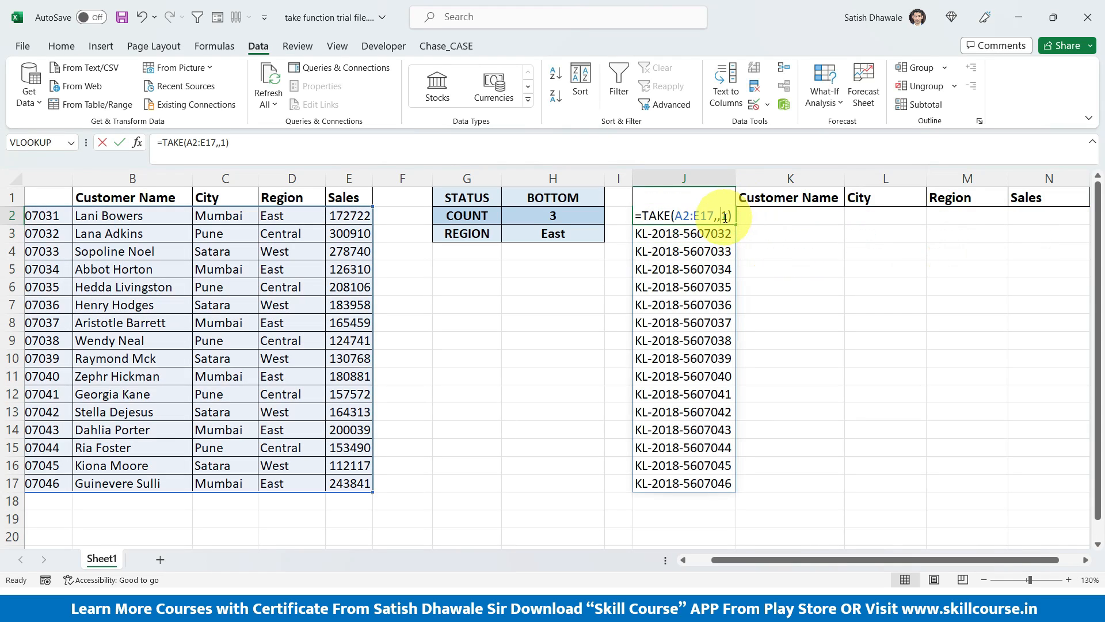
- Set the columns argument of the TAKE formula in J2 to 2, and to 3 in a second edit
double_click(725, 217)
type("2")
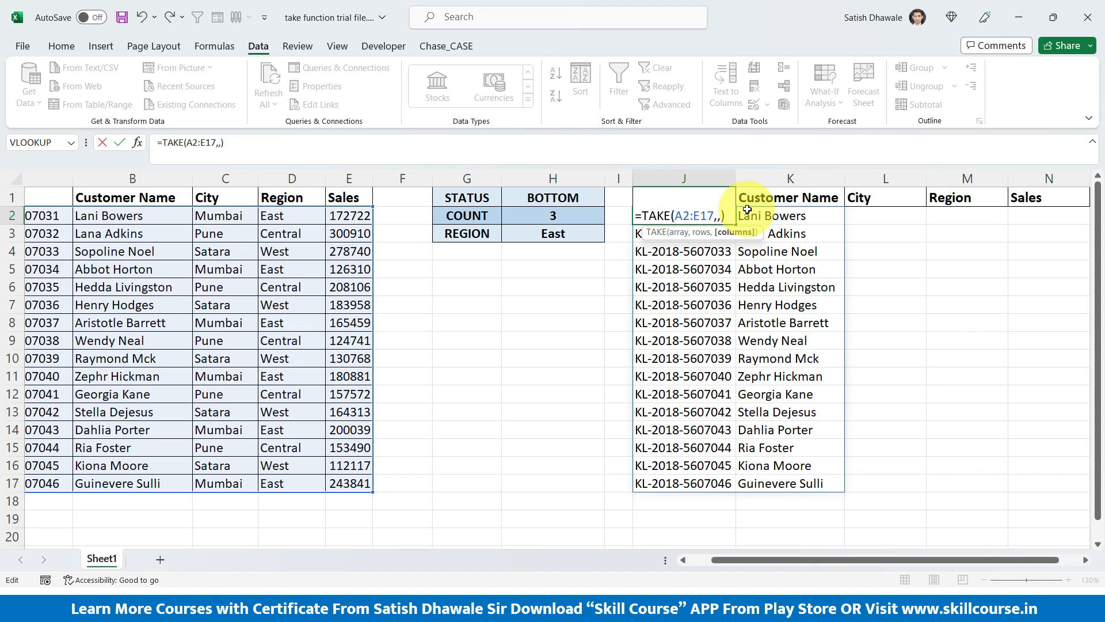
key("Return")
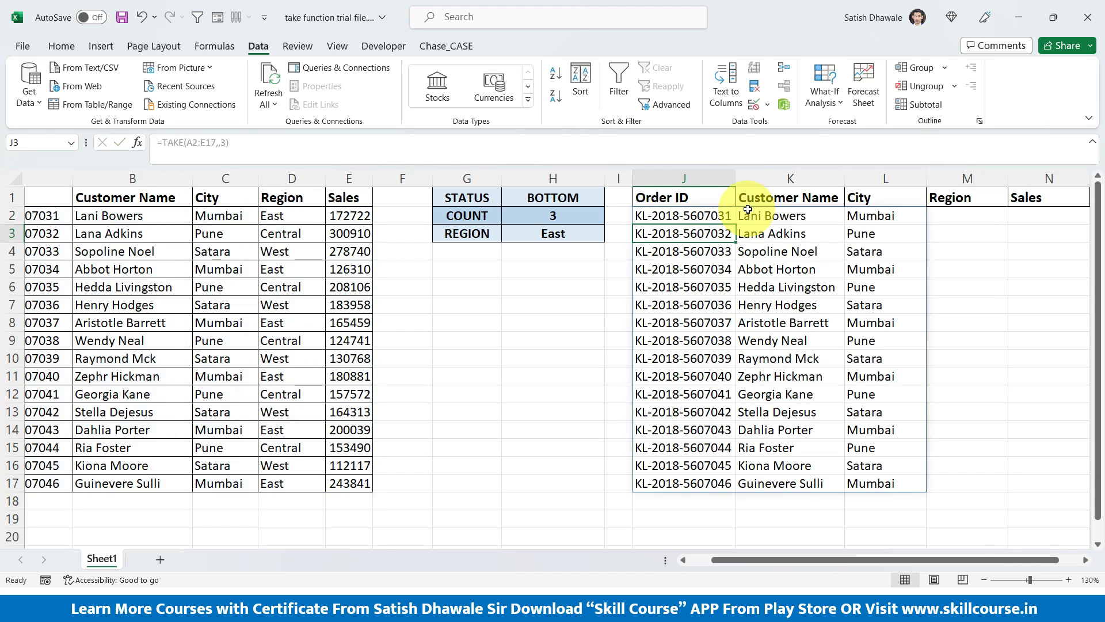
- Set the columns argument of the TAKE formula in J2 to -1
double_click(726, 217)
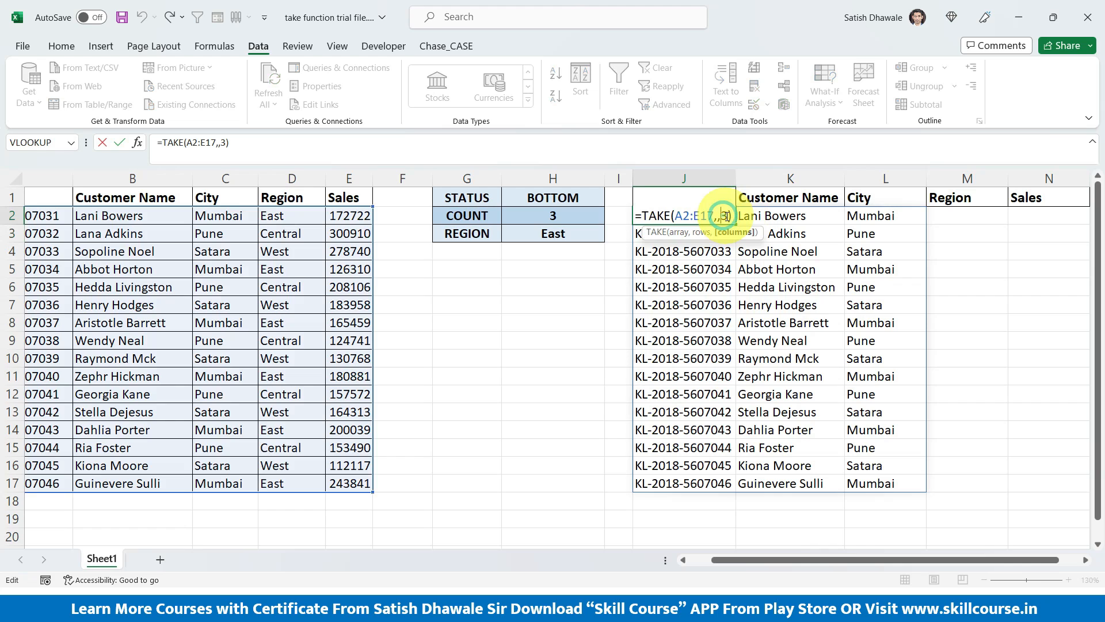
type("-1")
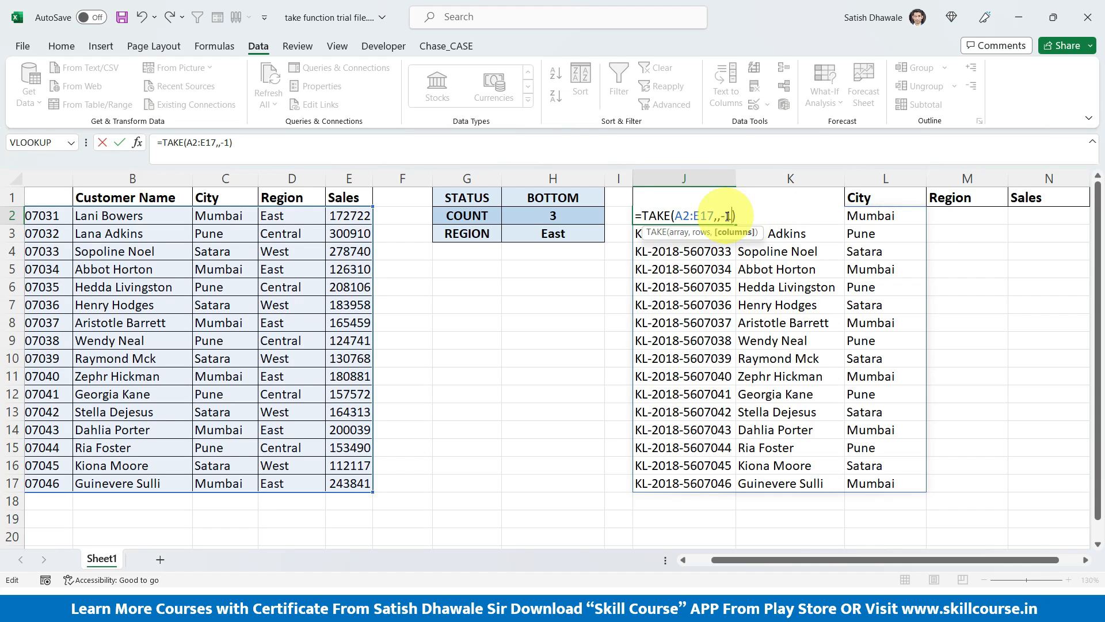
key("Return")
- Check the single column returned below the Order ID heading and clear the TAKE formula from J2
left_click_drag(719, 217, 718, 483)
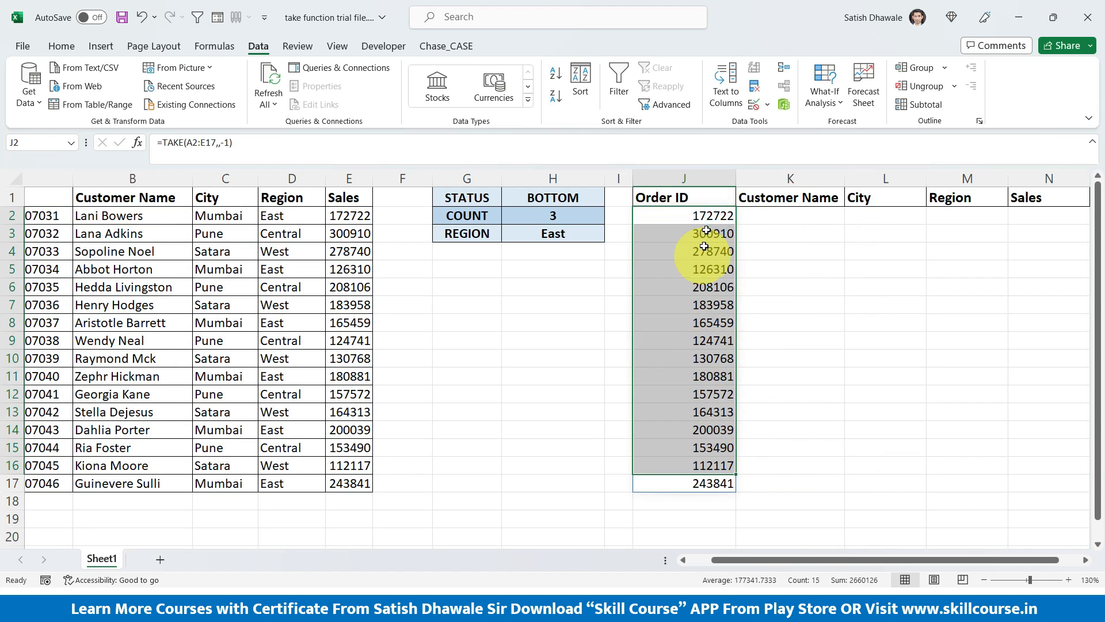
left_click(706, 216)
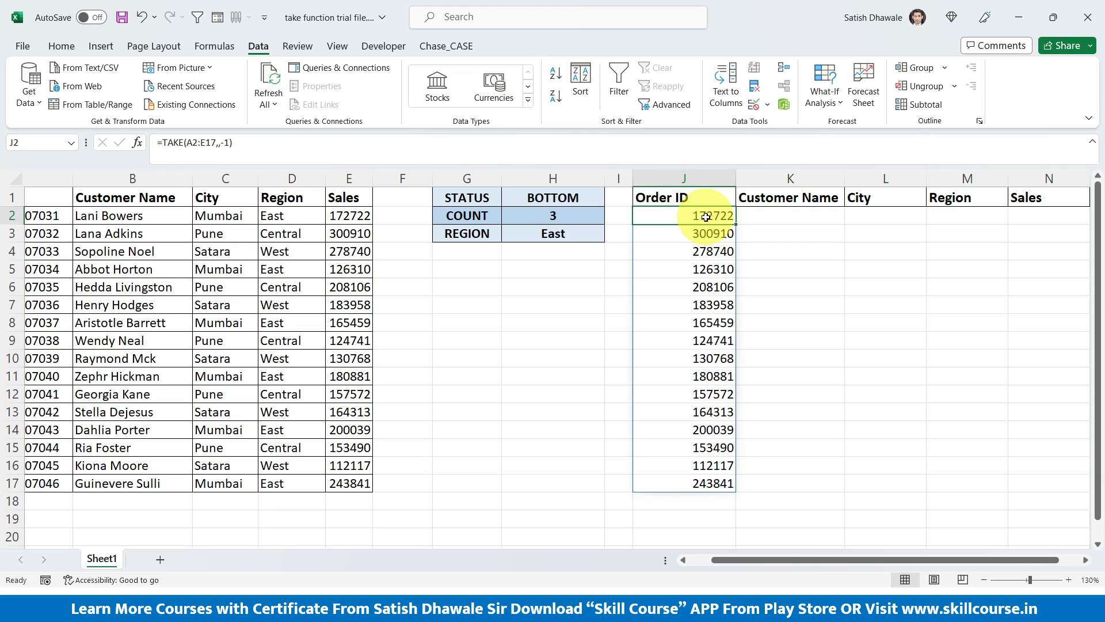
key("Delete")
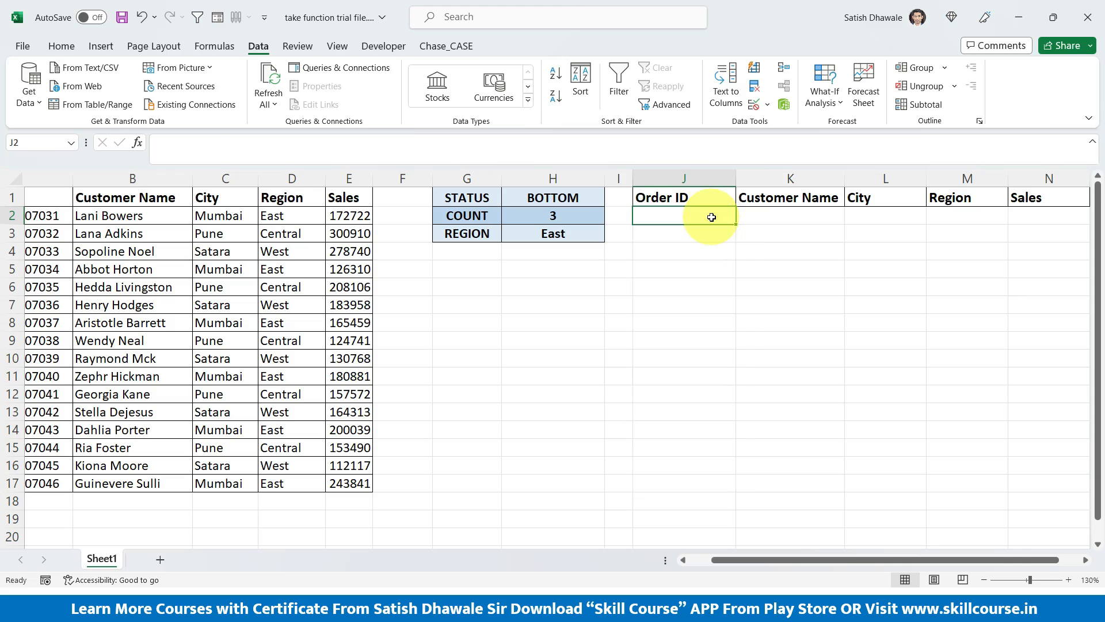
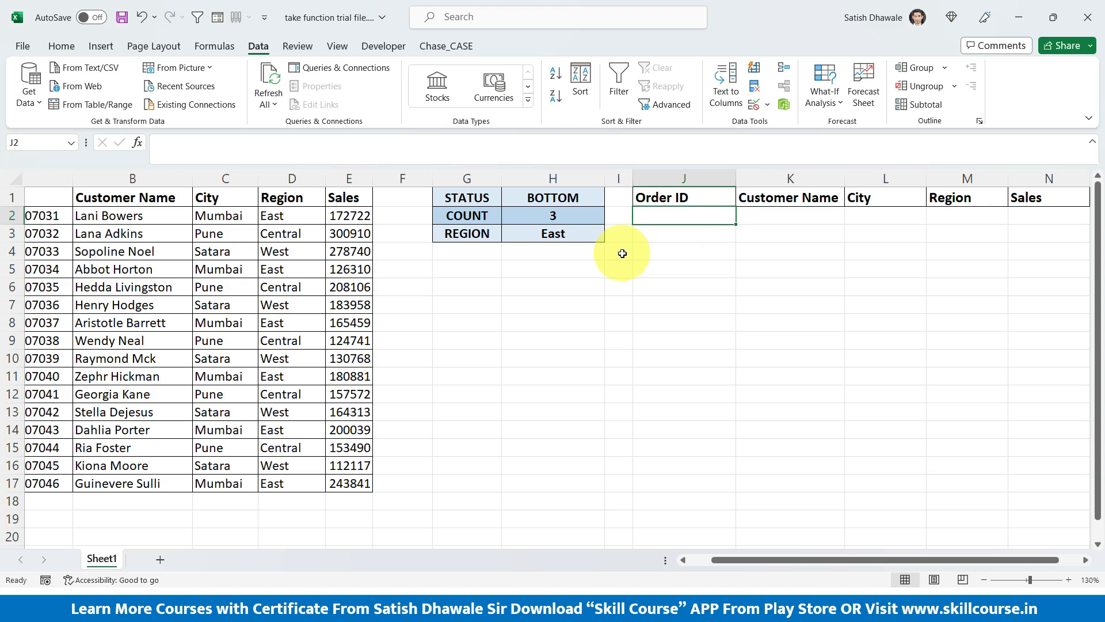
- Start a TAKE formula in J2 with FILTER(A2:E17,D2:D17=H3) as its array and H2 as its rows argument
left_click(583, 237)
left_click(682, 218)
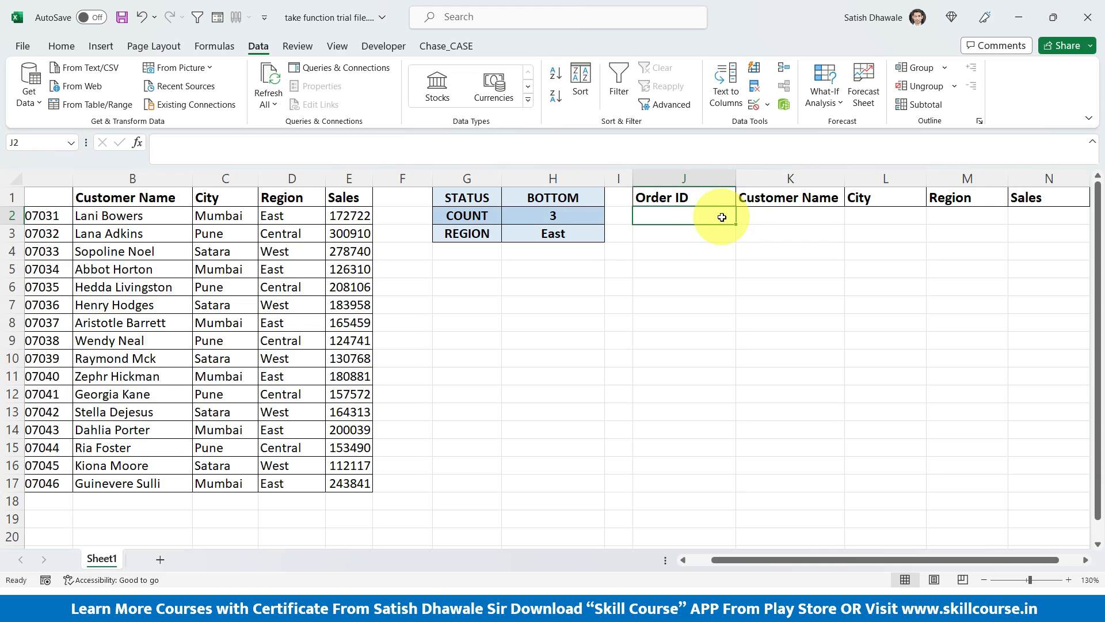
type("=")
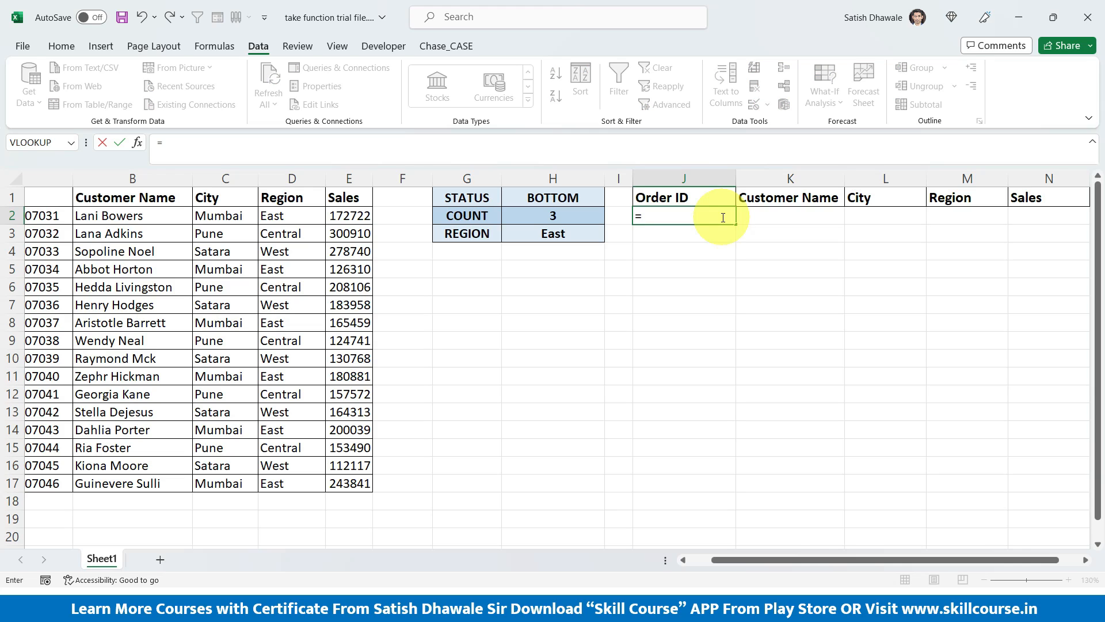
type("tak")
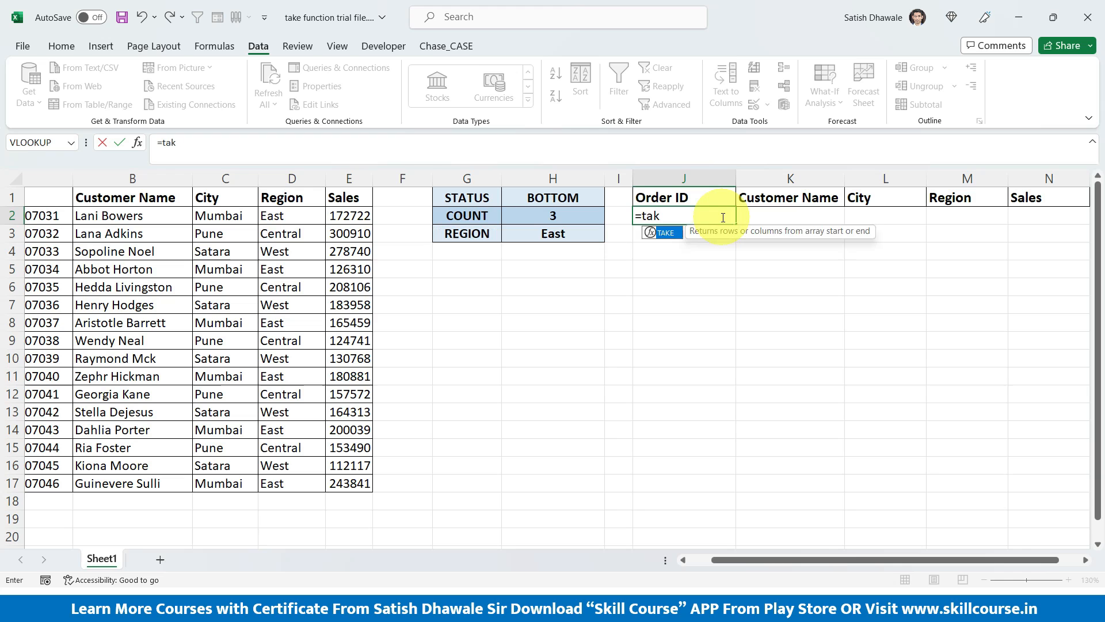
key("Tab")
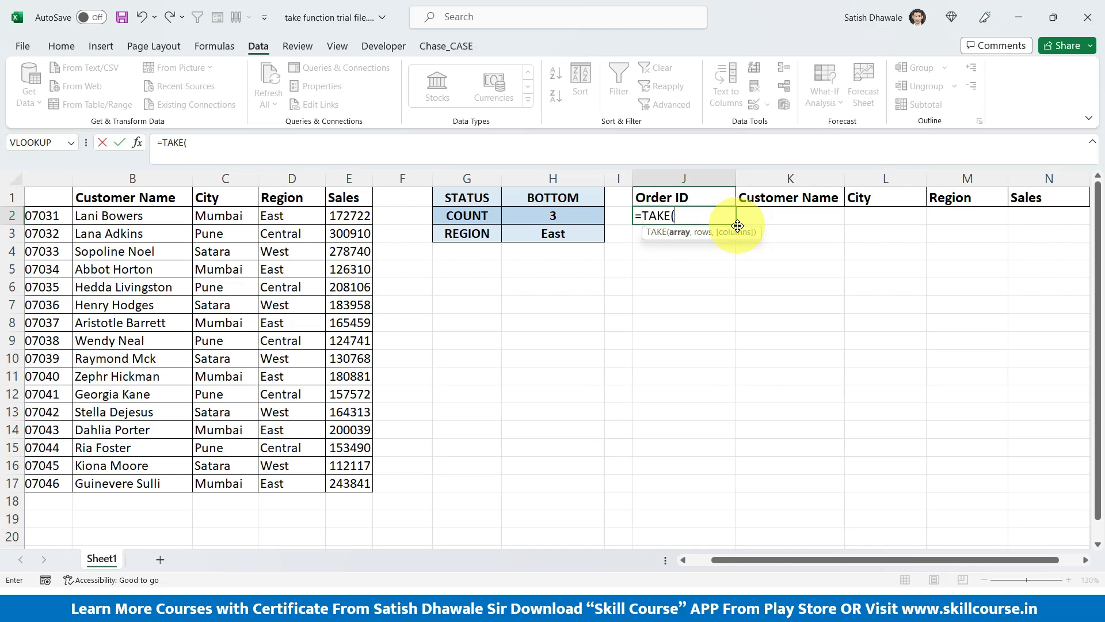
type("filt")
key("Tab")
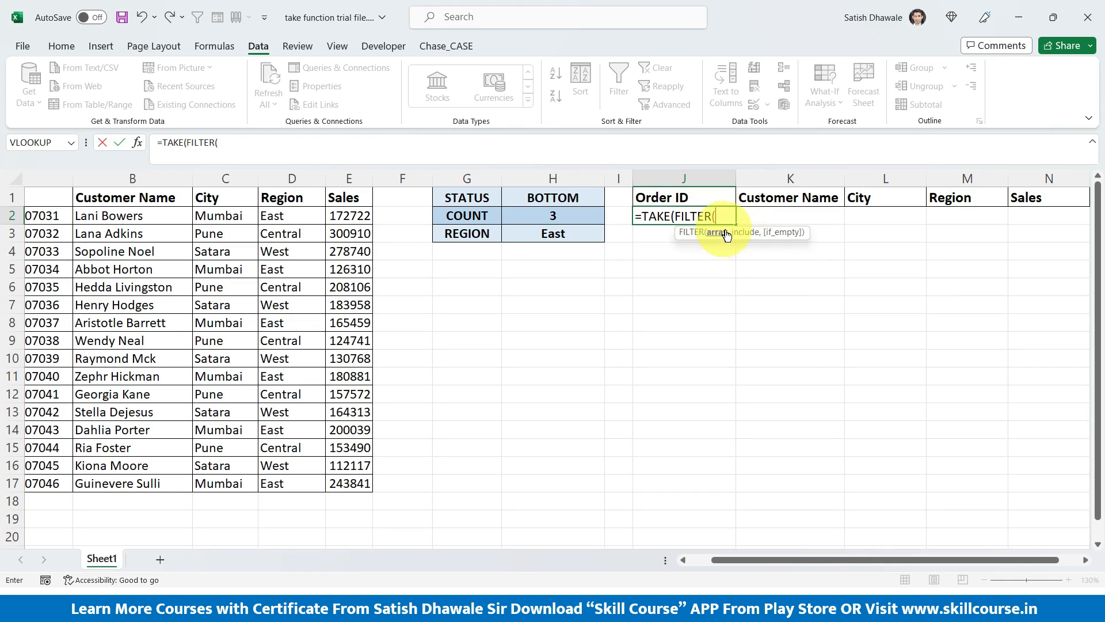
left_click_drag(54, 215, 413, 483)
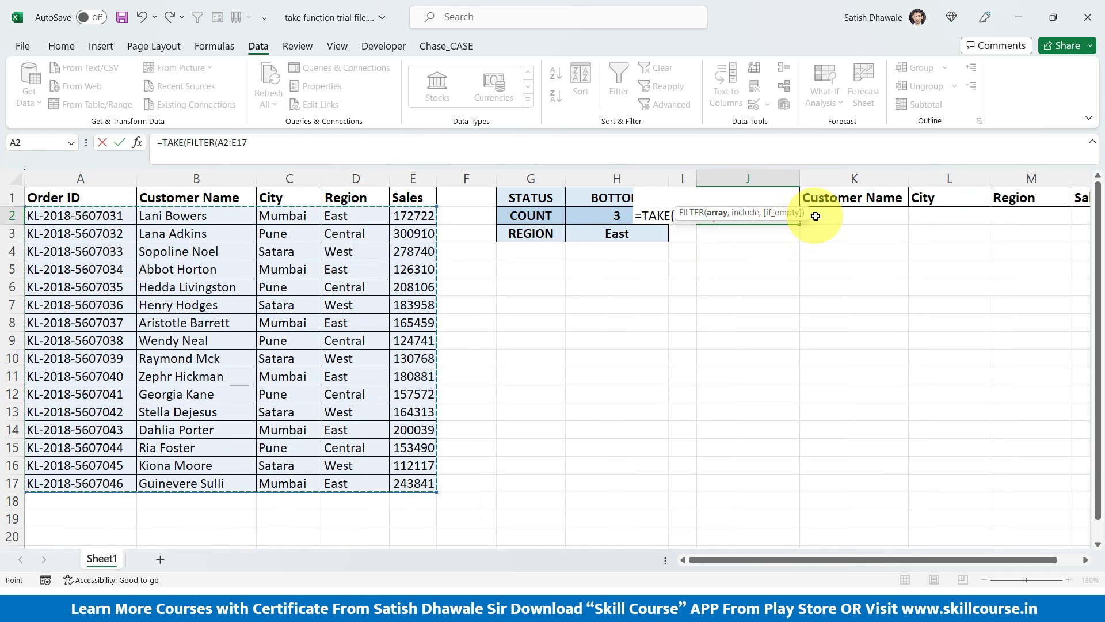
type(",")
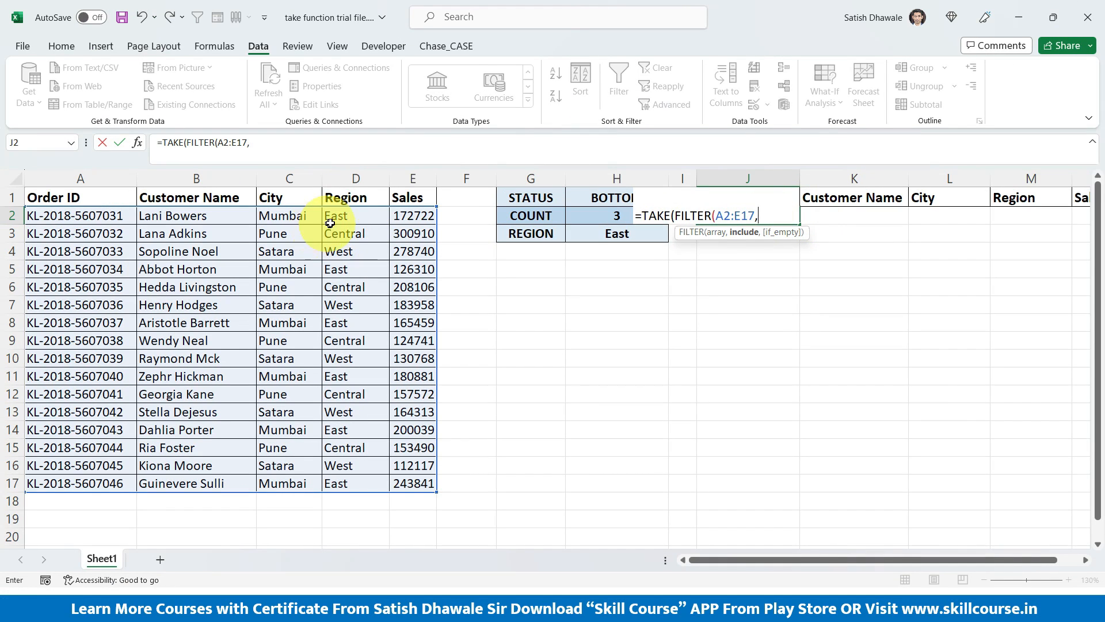
left_click_drag(330, 223, 358, 478)
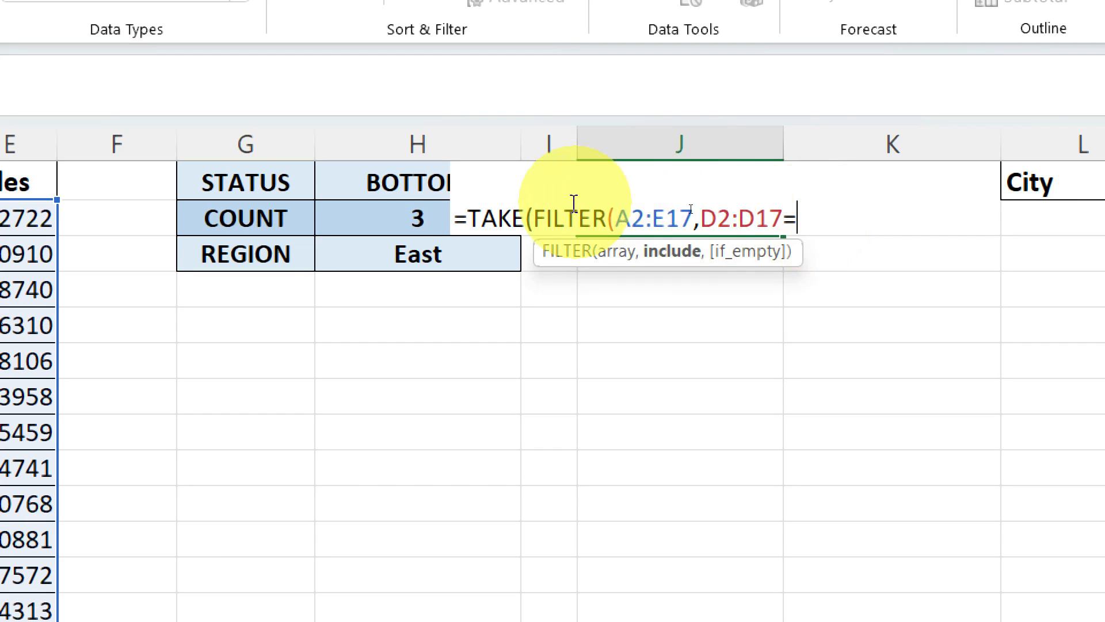
left_click(379, 259)
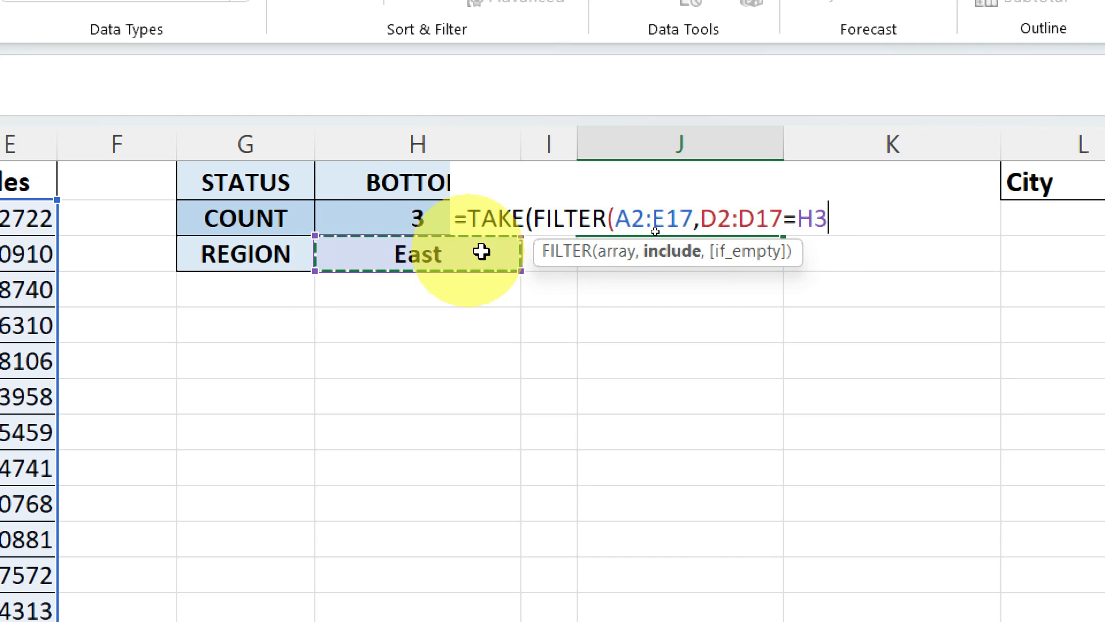
type("),H2")
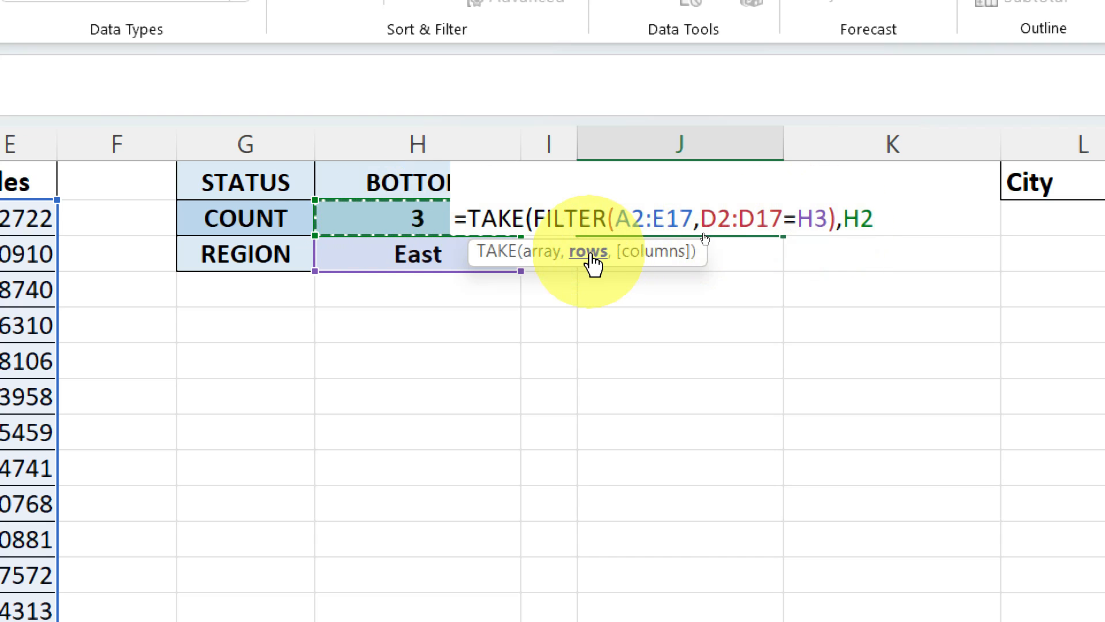
- Review the FILTER array and H2 rows arguments, and enter the TAKE formula in J2, accepting the closing-parenthesis correction
left_click(835, 218)
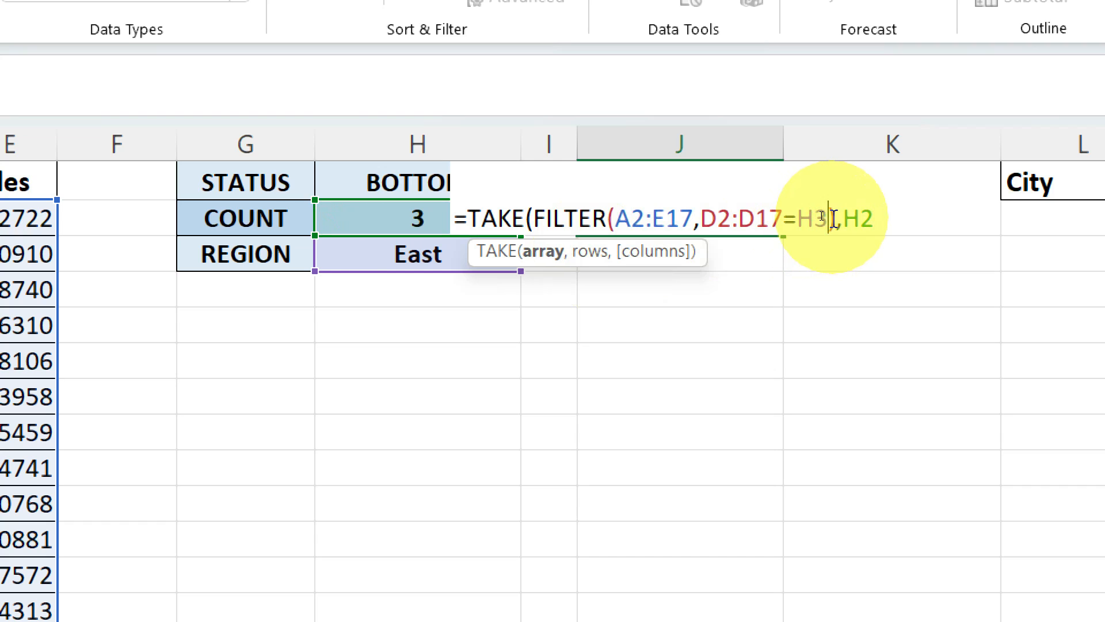
left_click_drag(834, 220, 533, 217)
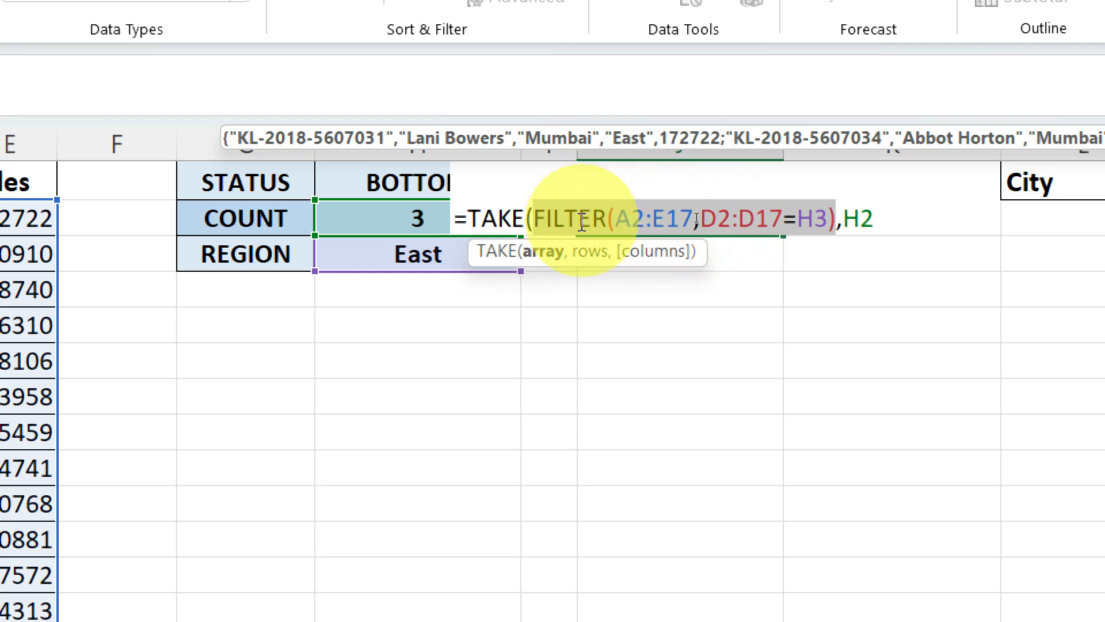
left_click(534, 219)
left_click_drag(534, 219, 835, 219)
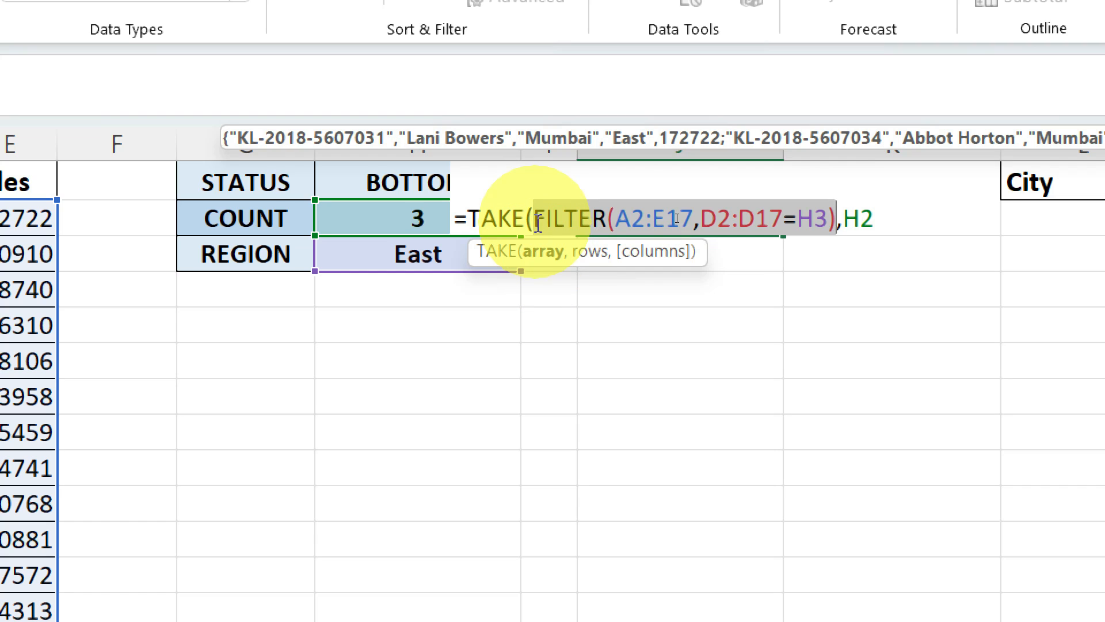
left_click(829, 218)
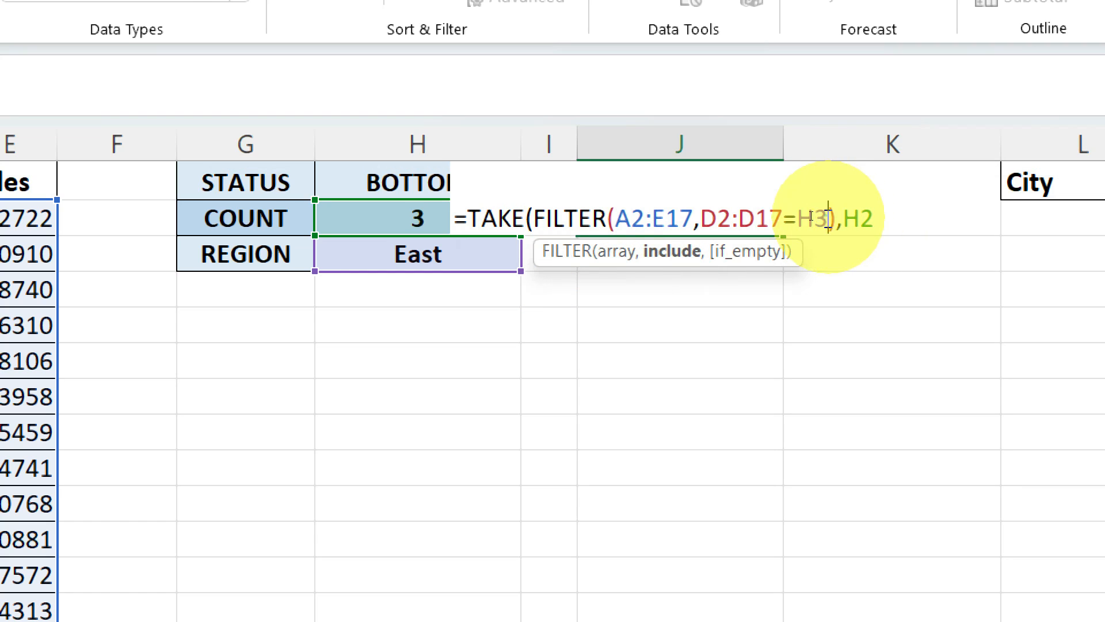
left_click_drag(829, 218, 535, 220)
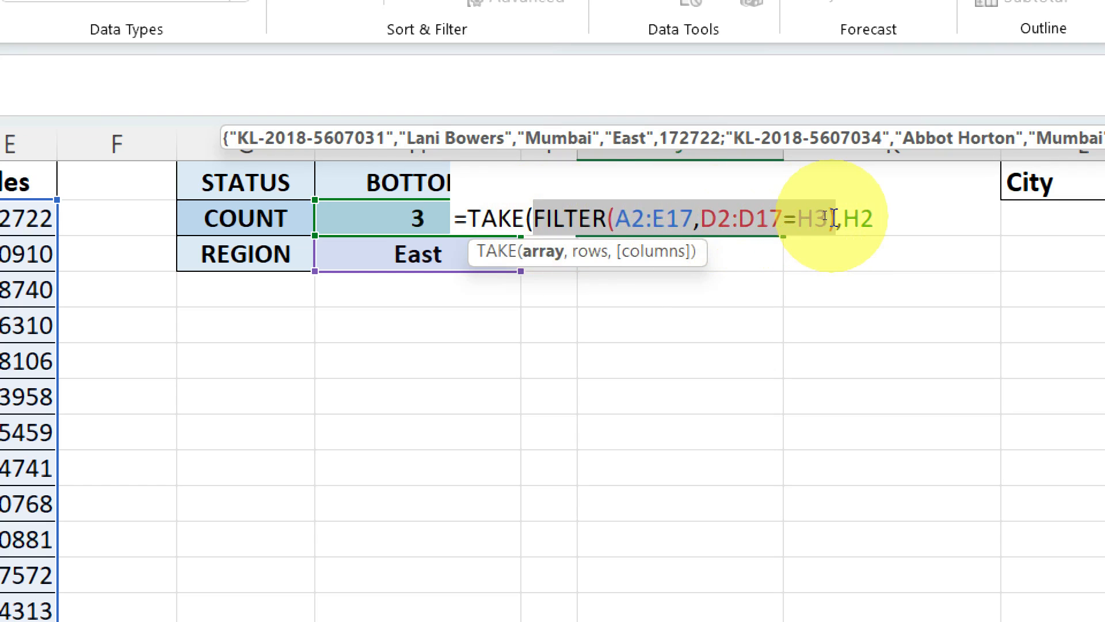
left_click_drag(848, 218, 875, 217)
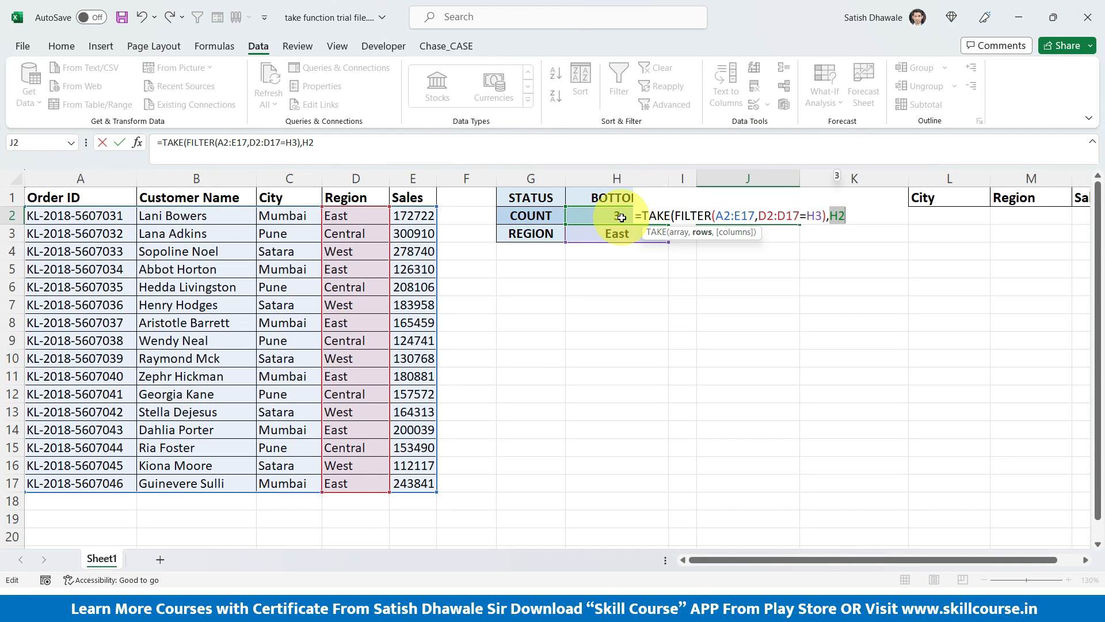
key("Return")
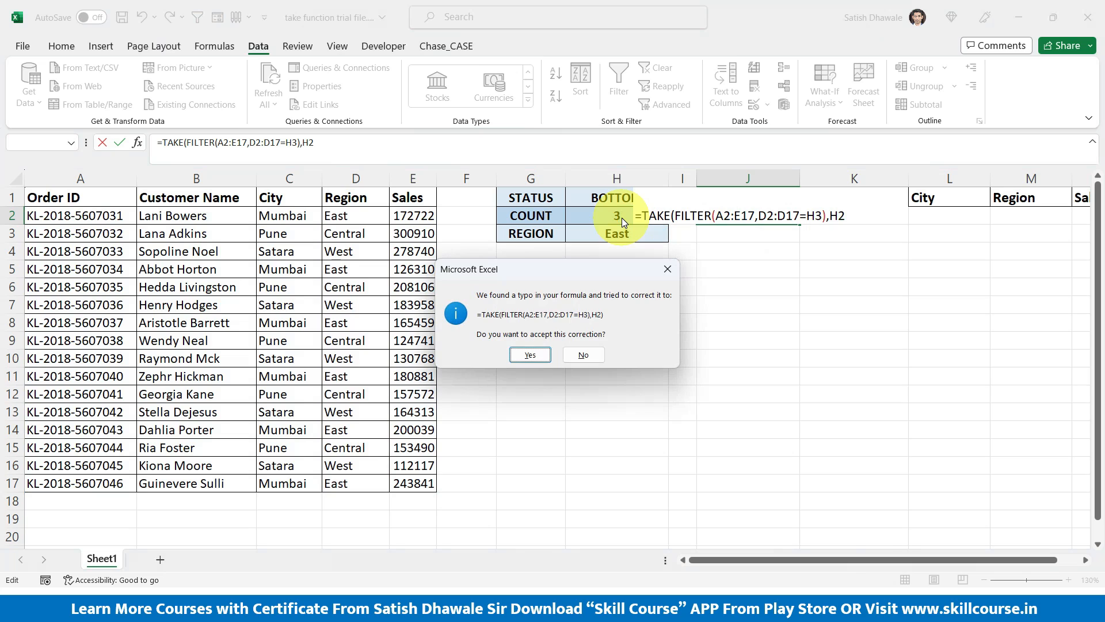
key("Return")
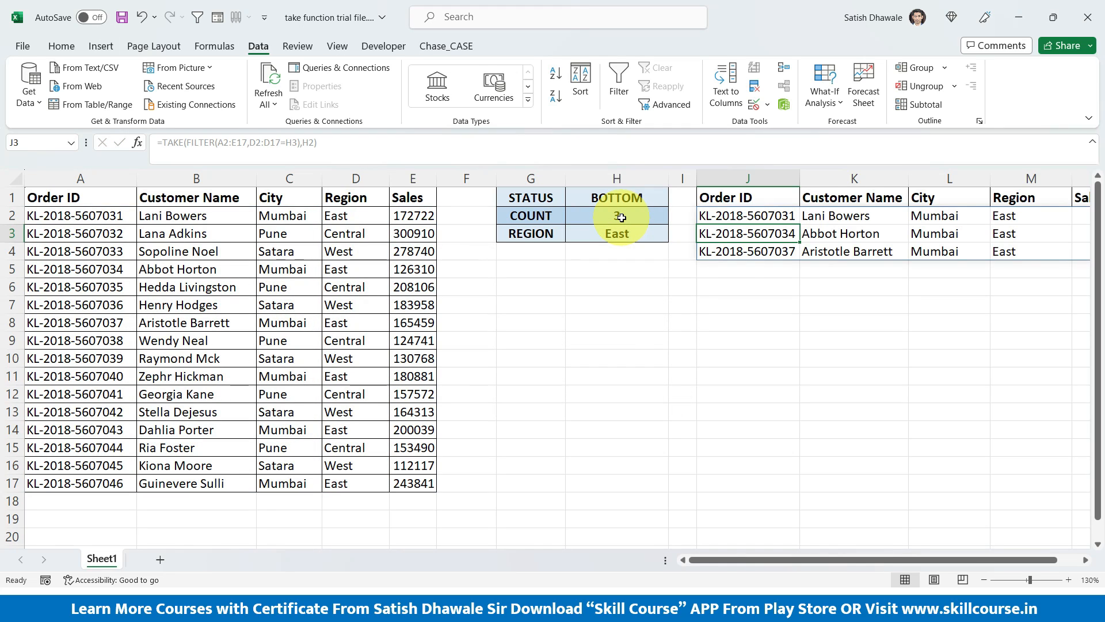
- Set the COUNT in H2 to 2
left_click(1087, 563)
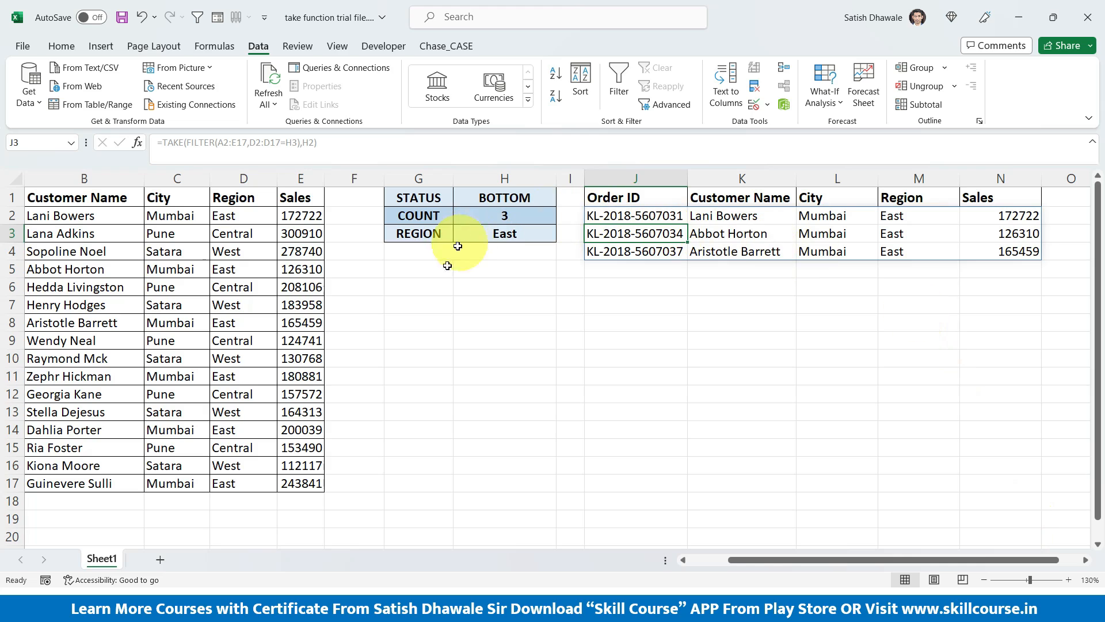
left_click(518, 221)
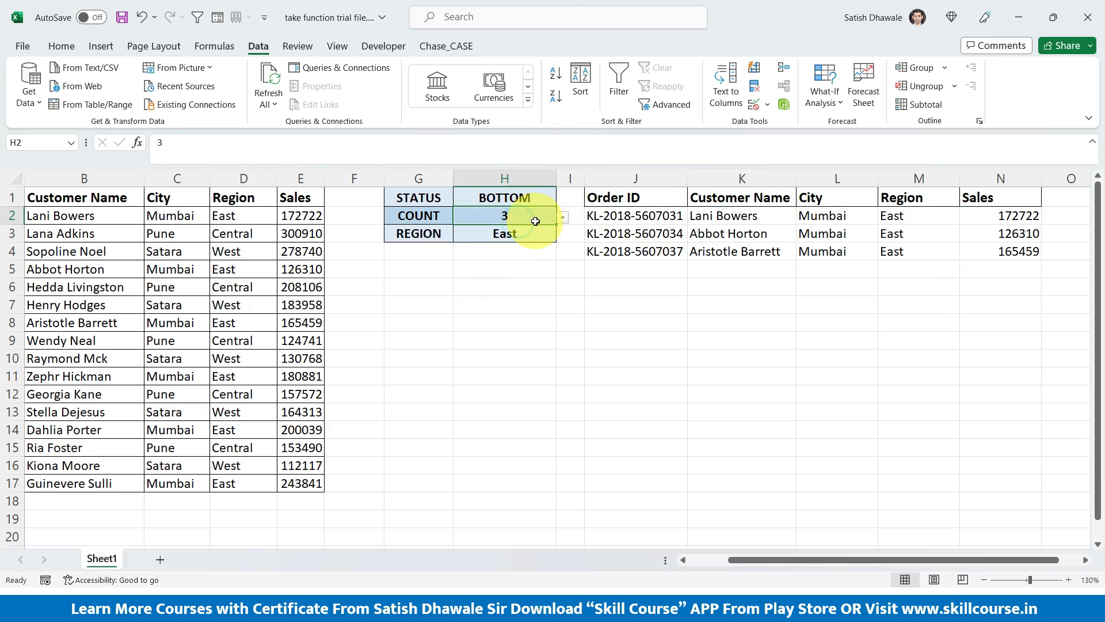
left_click(564, 218)
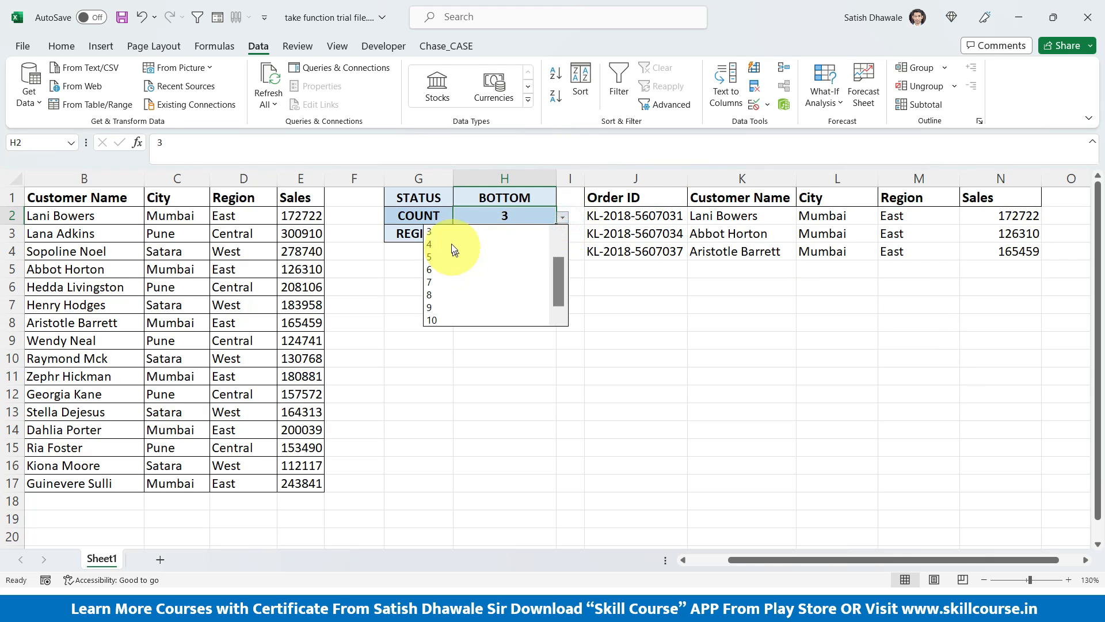
left_click_drag(558, 278, 560, 221)
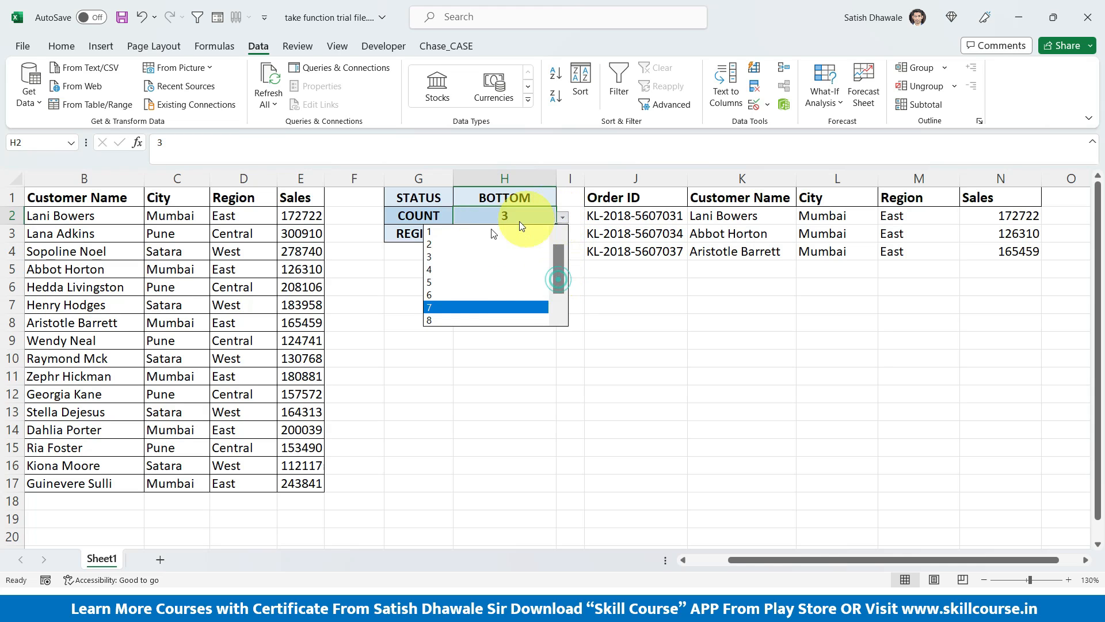
left_click(468, 243)
- Set the REGION in H3 to Central, and to West in a second change
left_click(520, 232)
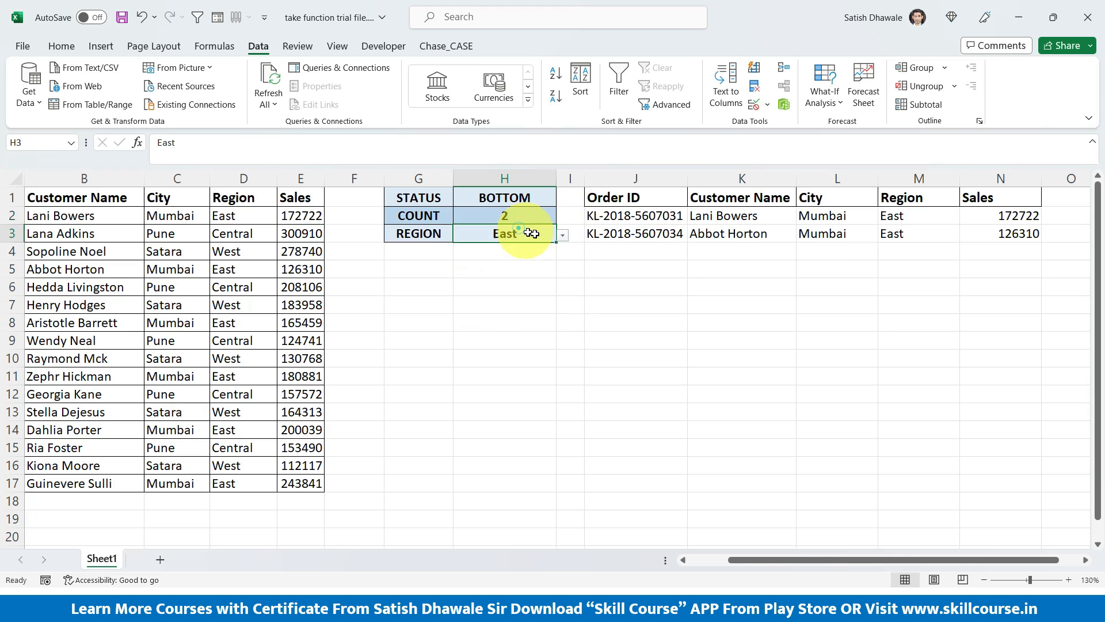
left_click(561, 235)
left_click(488, 262)
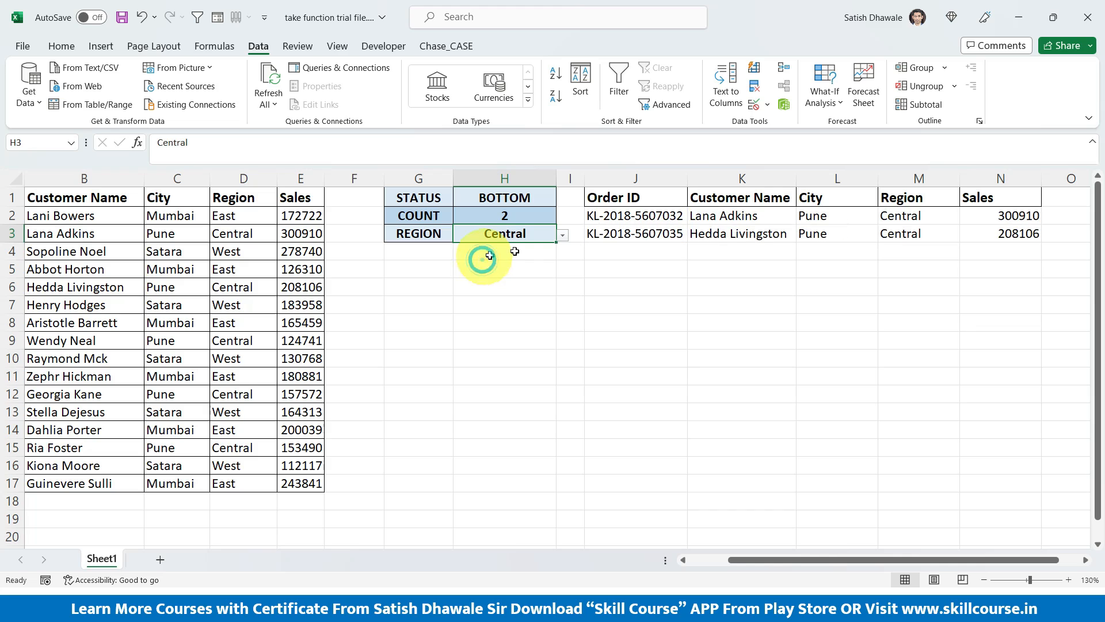
left_click(562, 235)
left_click(492, 275)
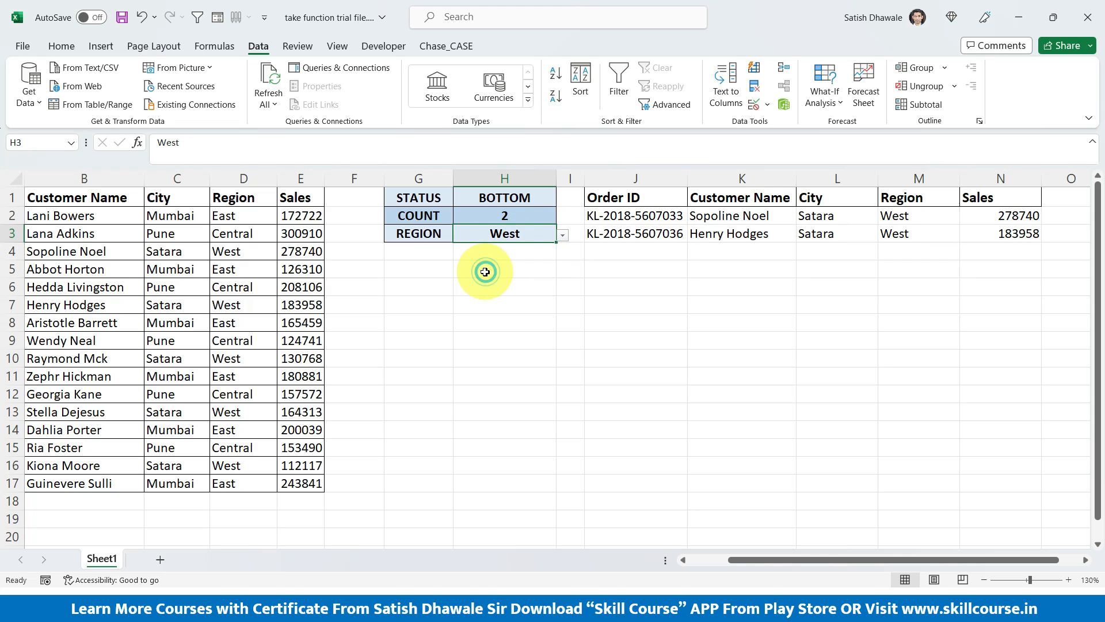
- Examine the TAKE formula in J2, the COUNT and STATUS cells, and the source Sales values in E2:E17
left_click(527, 211)
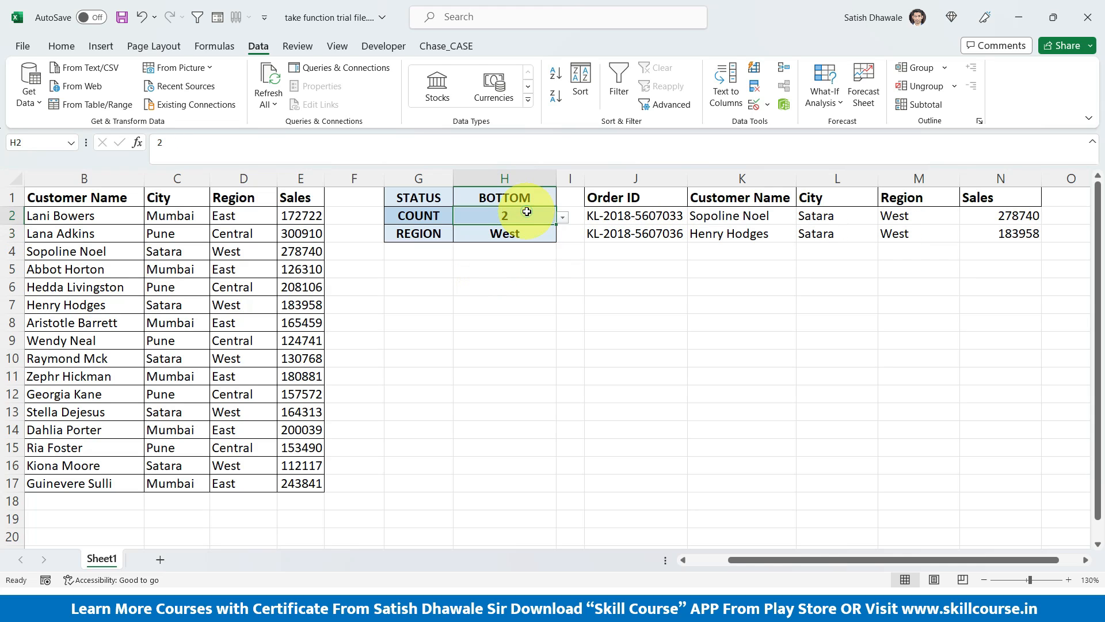
double_click(653, 215)
left_click_drag(594, 215, 797, 221)
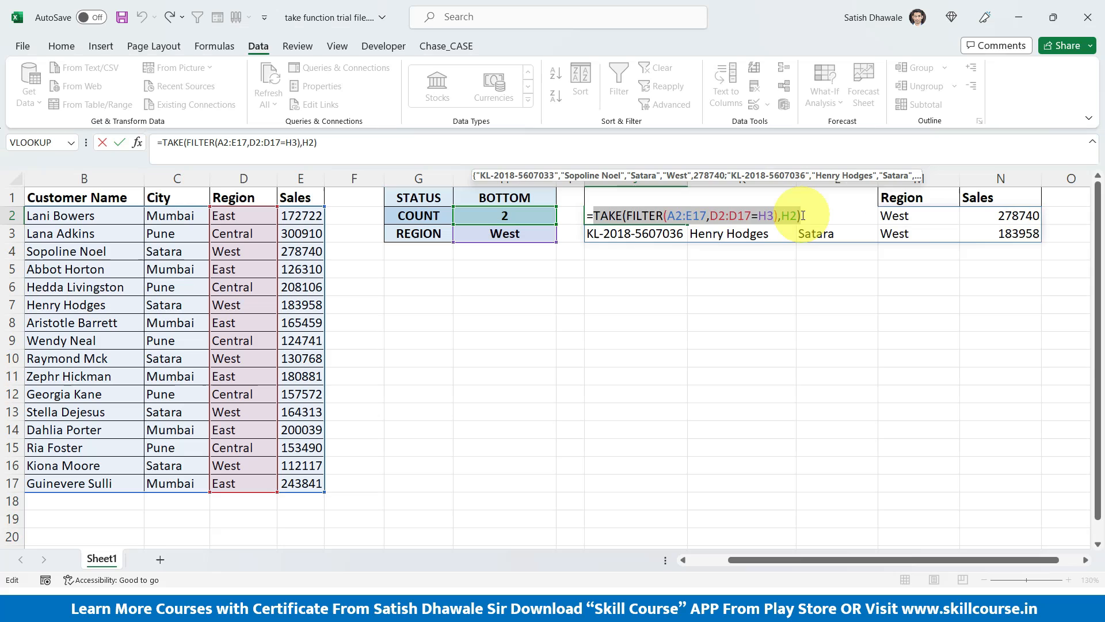
key("ctrl+c")
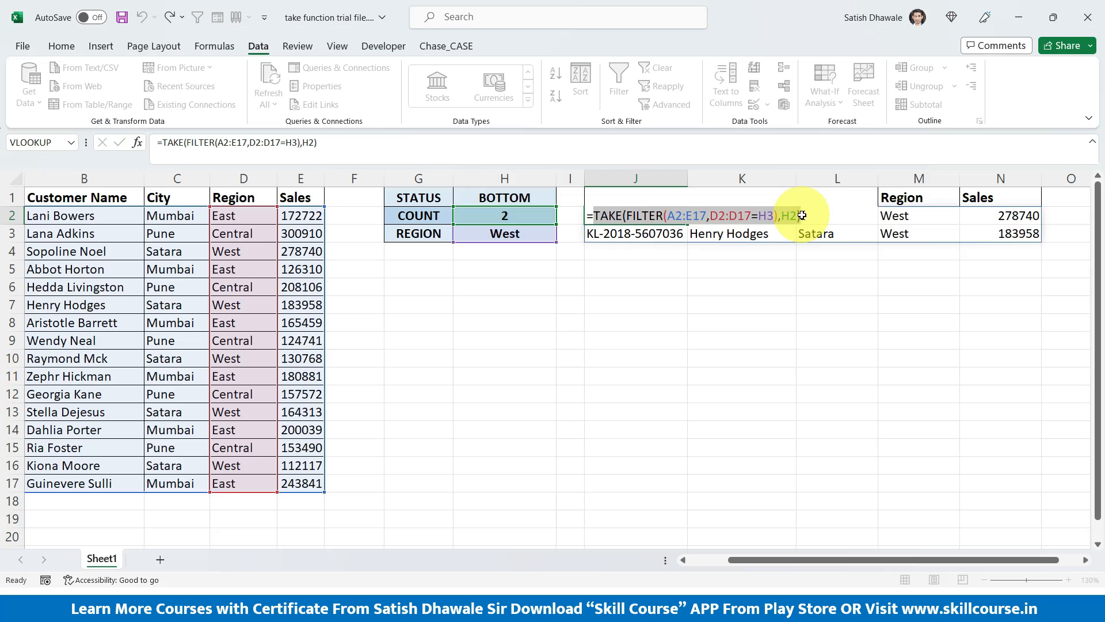
key("Escape")
left_click(537, 210)
left_click(541, 195)
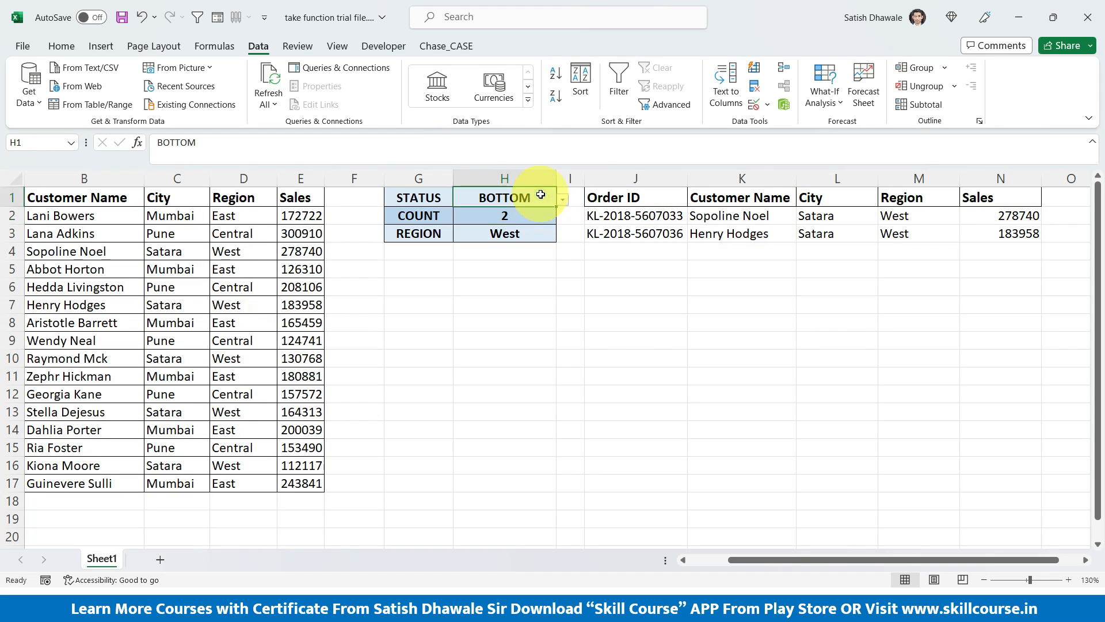
left_click_drag(301, 215, 305, 481)
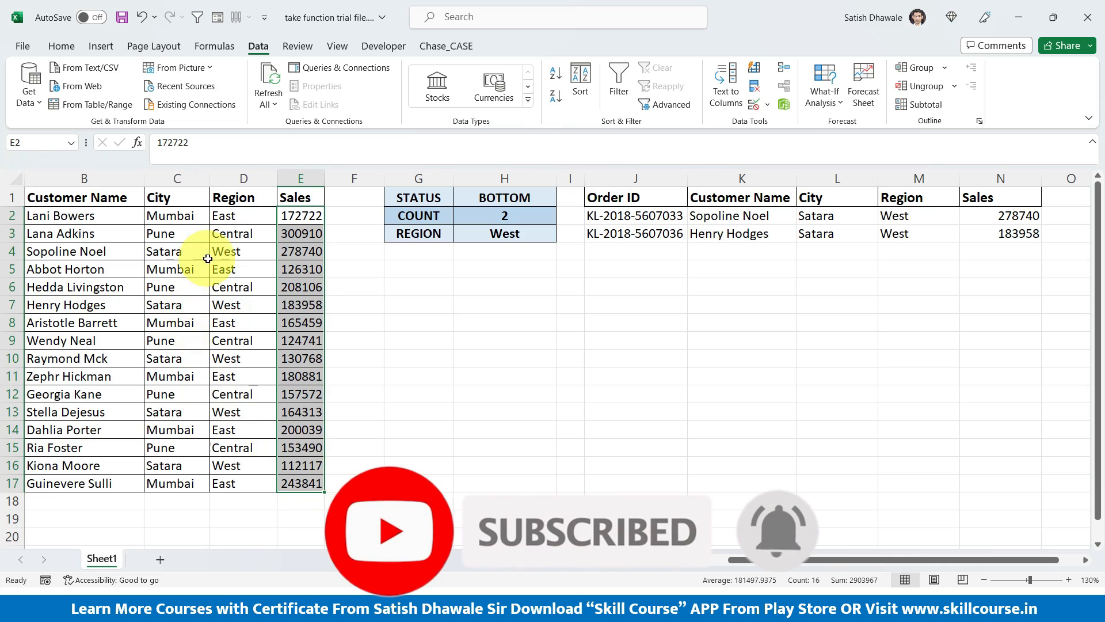
left_click_drag(195, 251, 86, 268)
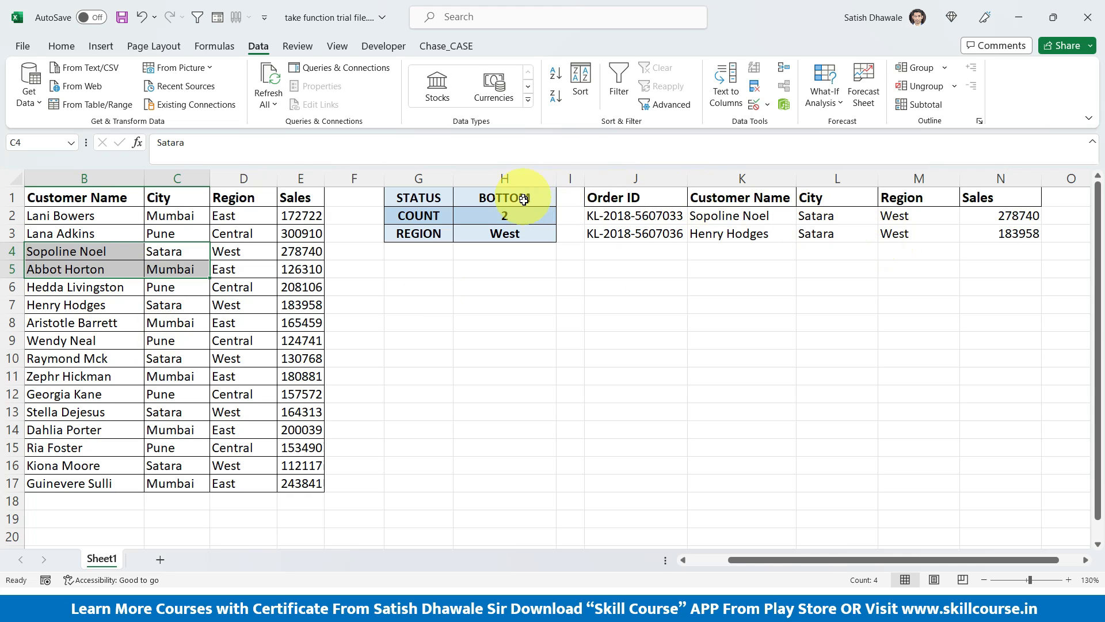
- Test the STATUS selector in H1 with TOP, check the returned rows, and set it back to BOTTOM
left_click(671, 214)
left_click(545, 197)
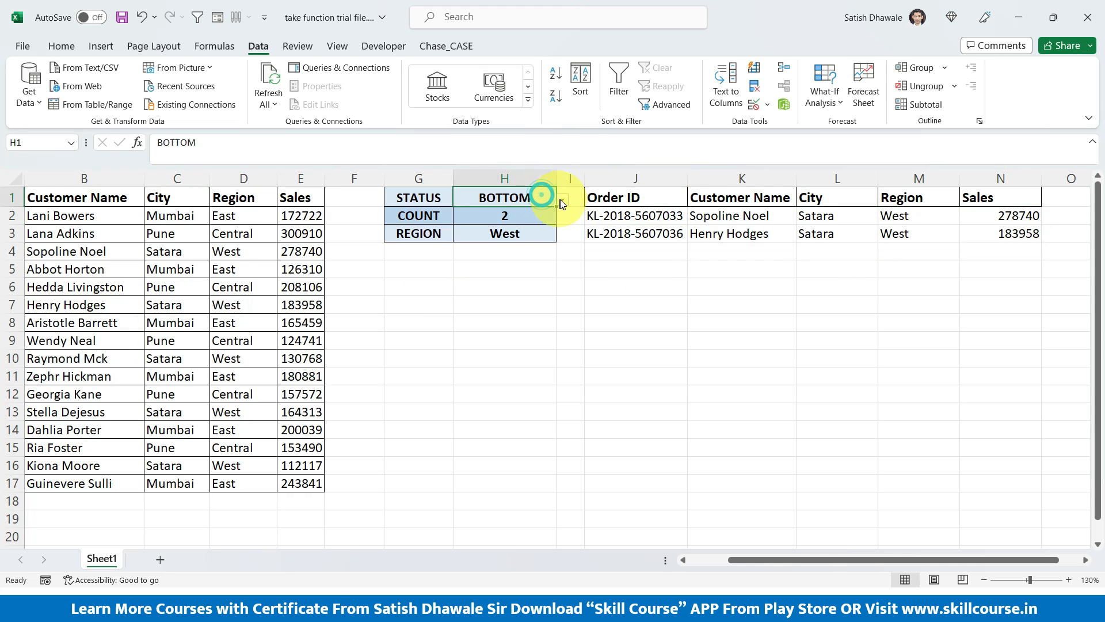
left_click(563, 198)
left_click(505, 216)
left_click_drag(610, 215, 1008, 235)
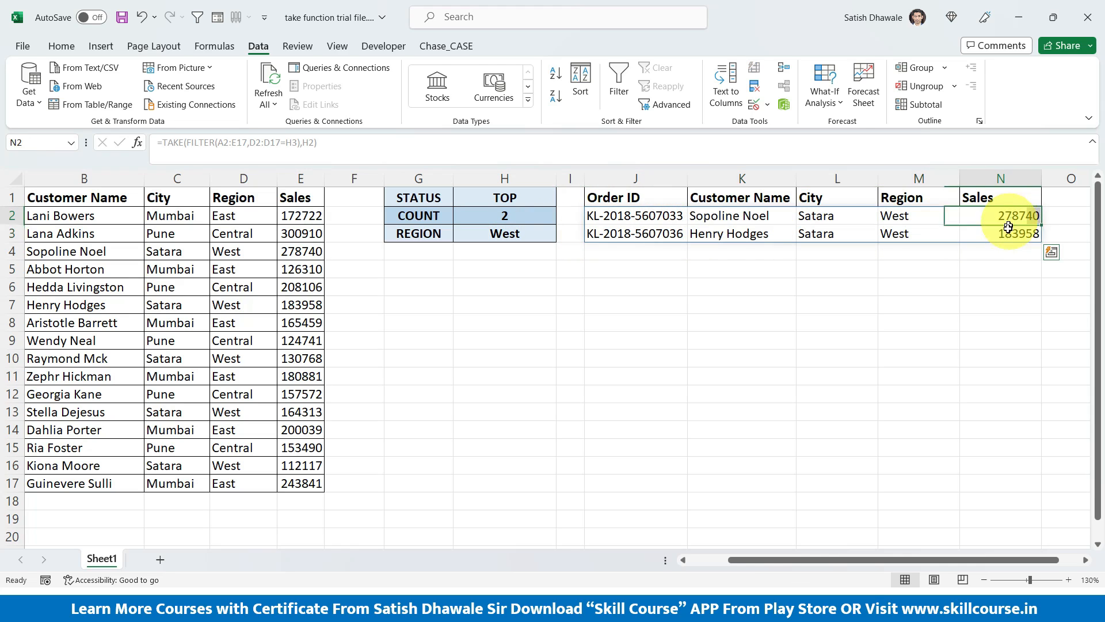
left_click(505, 197)
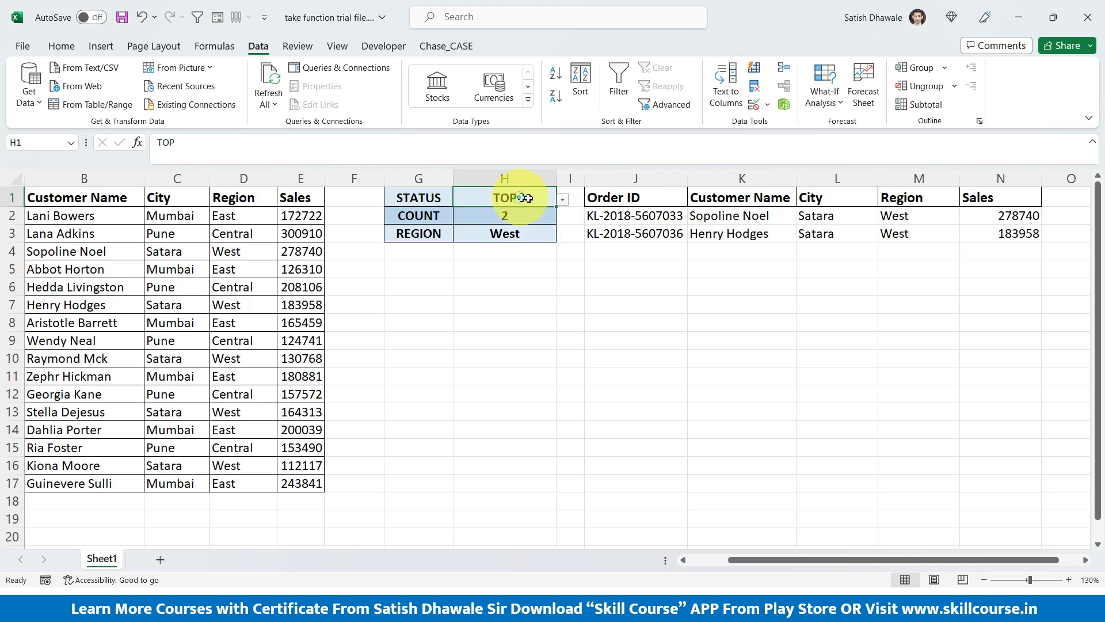
left_click(563, 199)
left_click(503, 225)
left_click(521, 232)
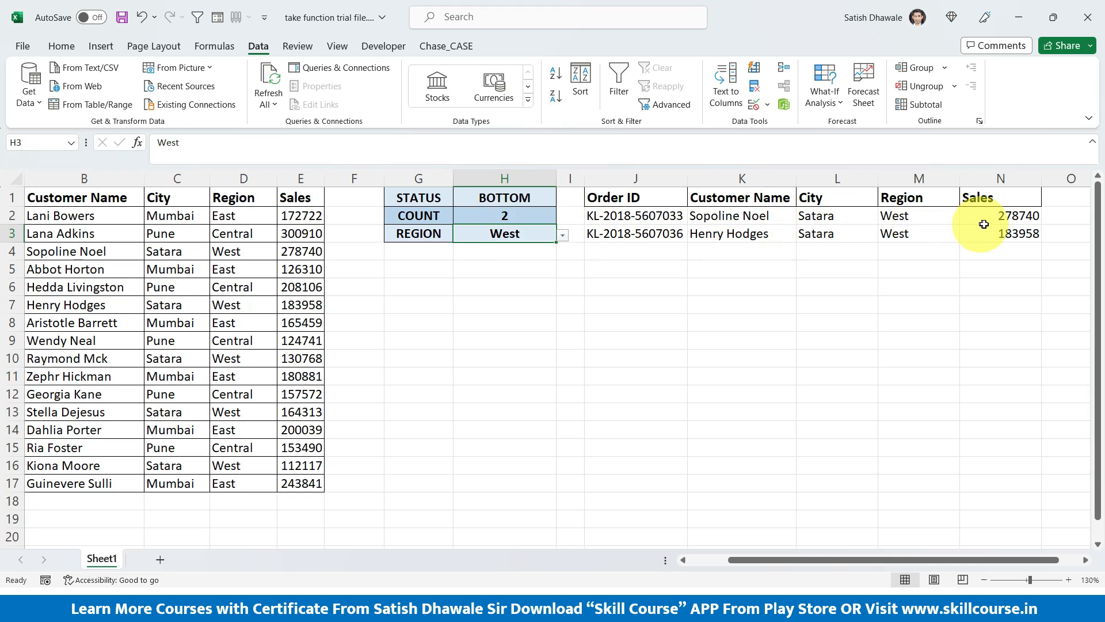
- Compare the returned rows and their Sales in N2:N3 with the West region sales in source rows 13 and 16
left_click_drag(1013, 214, 649, 233)
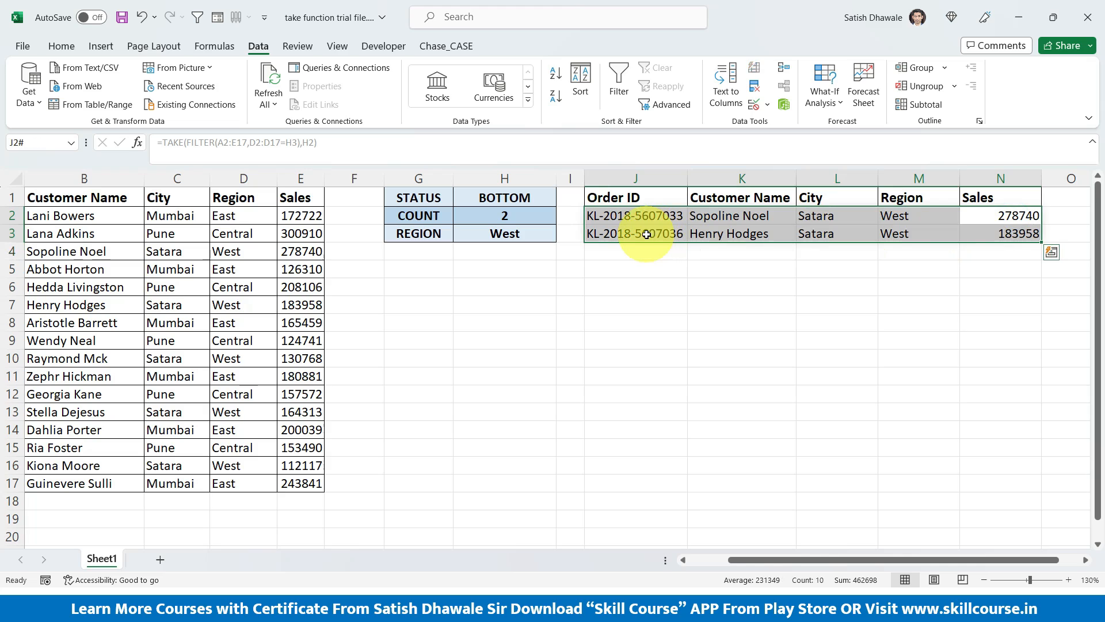
left_click_drag(1016, 216, 1015, 230)
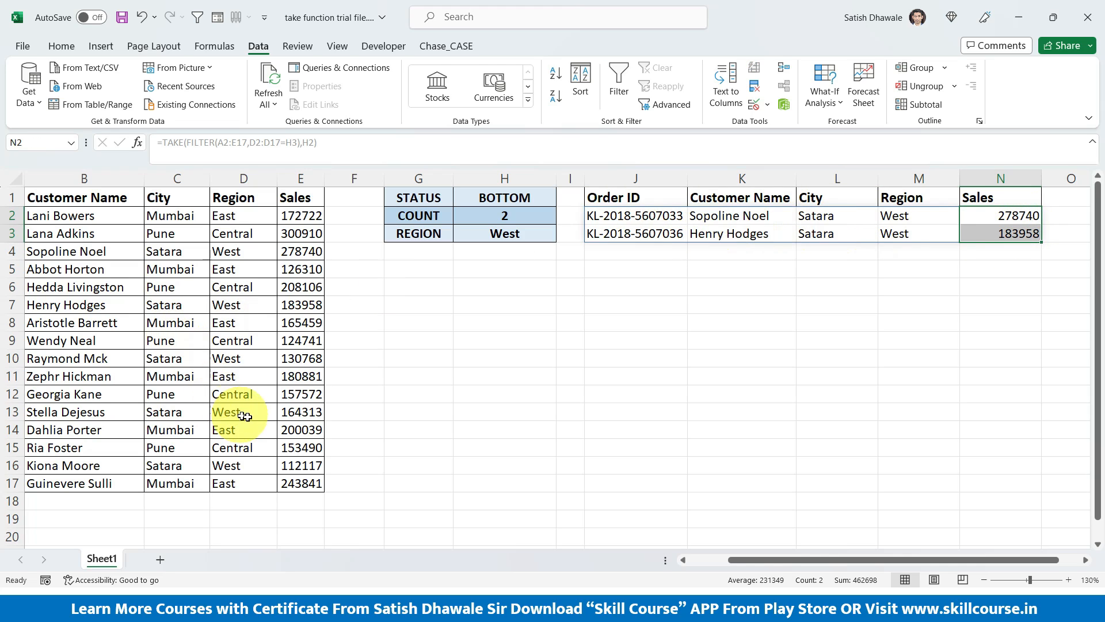
left_click_drag(280, 392, 179, 464)
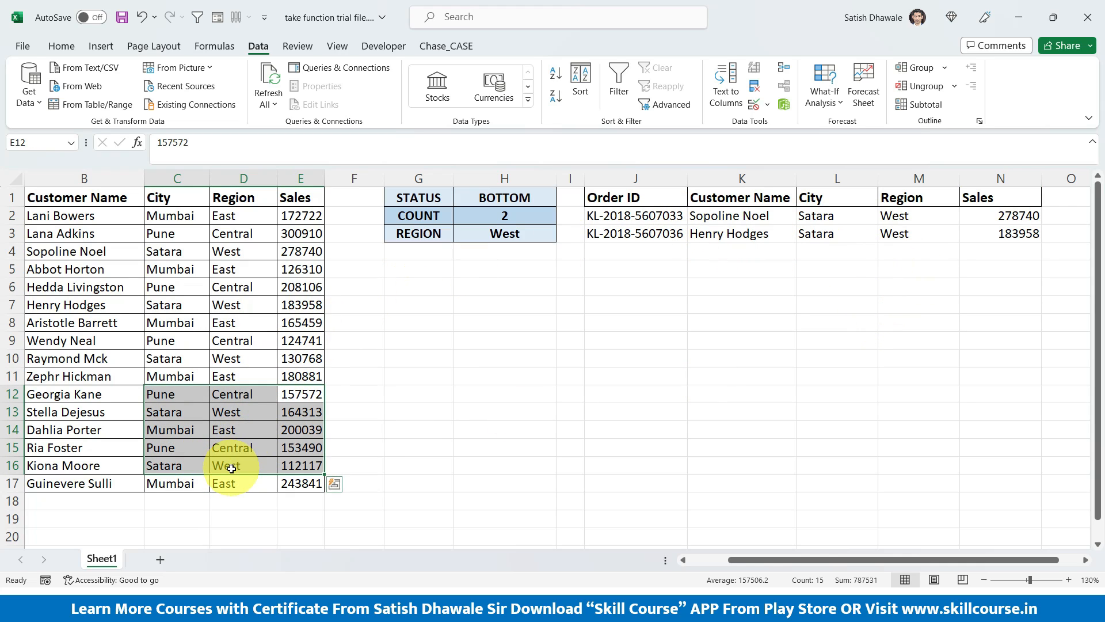
left_click_drag(229, 460, 293, 459)
left_click_drag(227, 409, 329, 414)
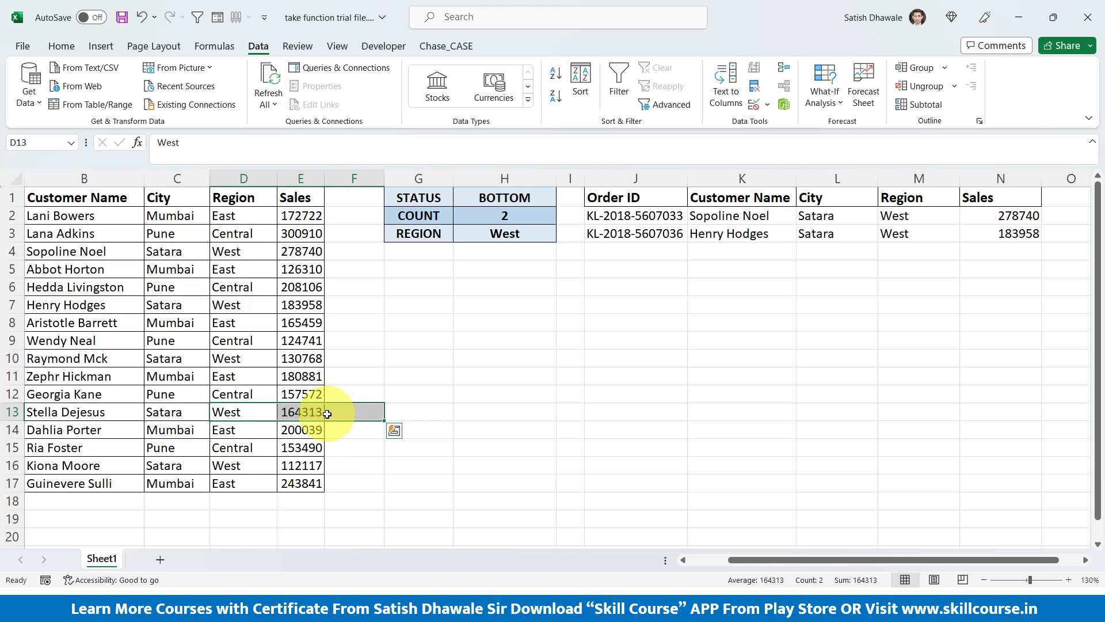
left_click(660, 223)
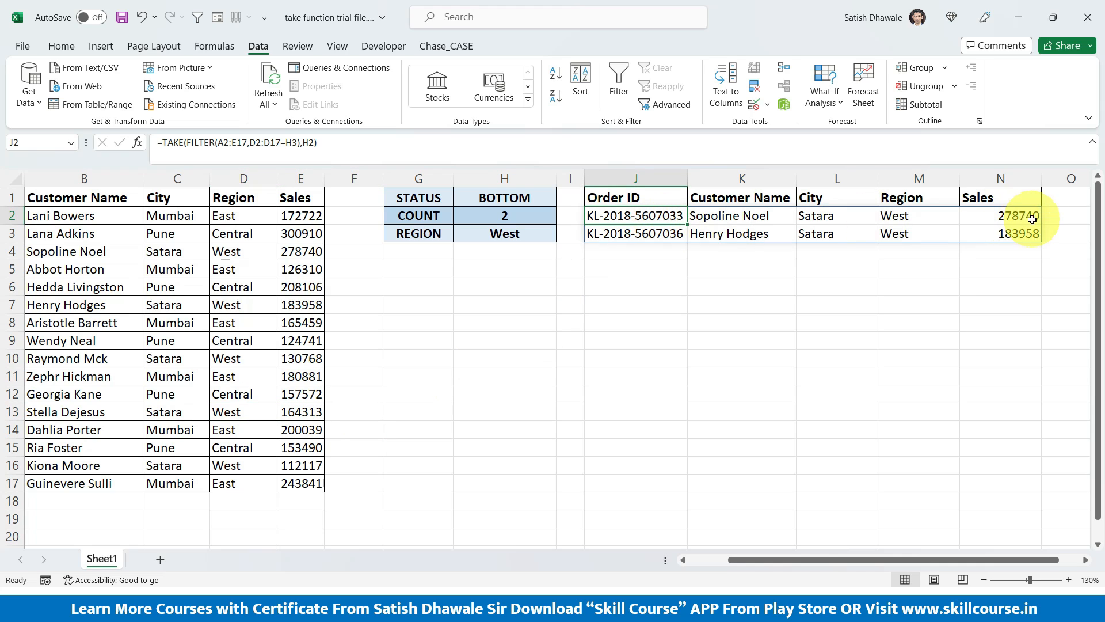
left_click_drag(1027, 216, 1016, 231)
- Open the J2 formula for editing and insert SORT inside TAKE, with the existing FILTER expression as its array
left_click(648, 214)
double_click(648, 215)
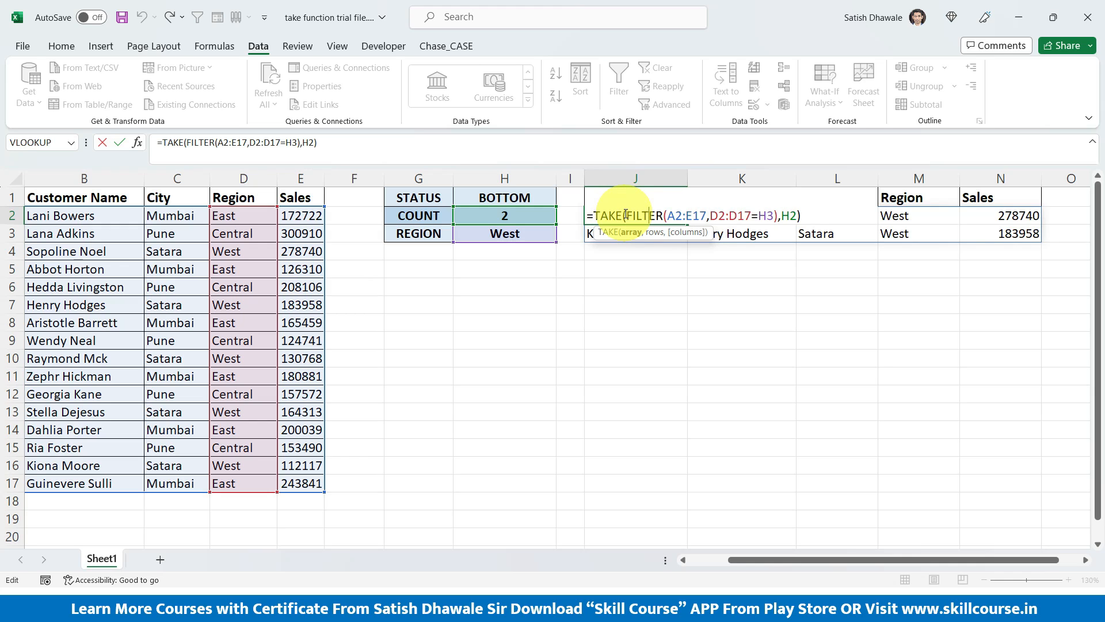
left_click(643, 217)
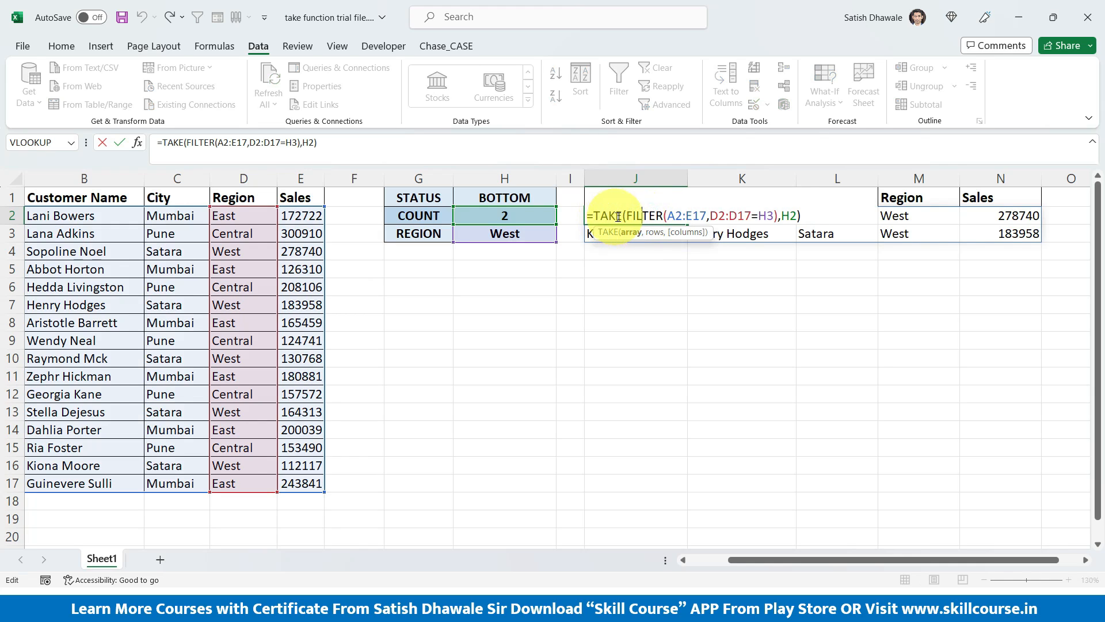
left_click(625, 216)
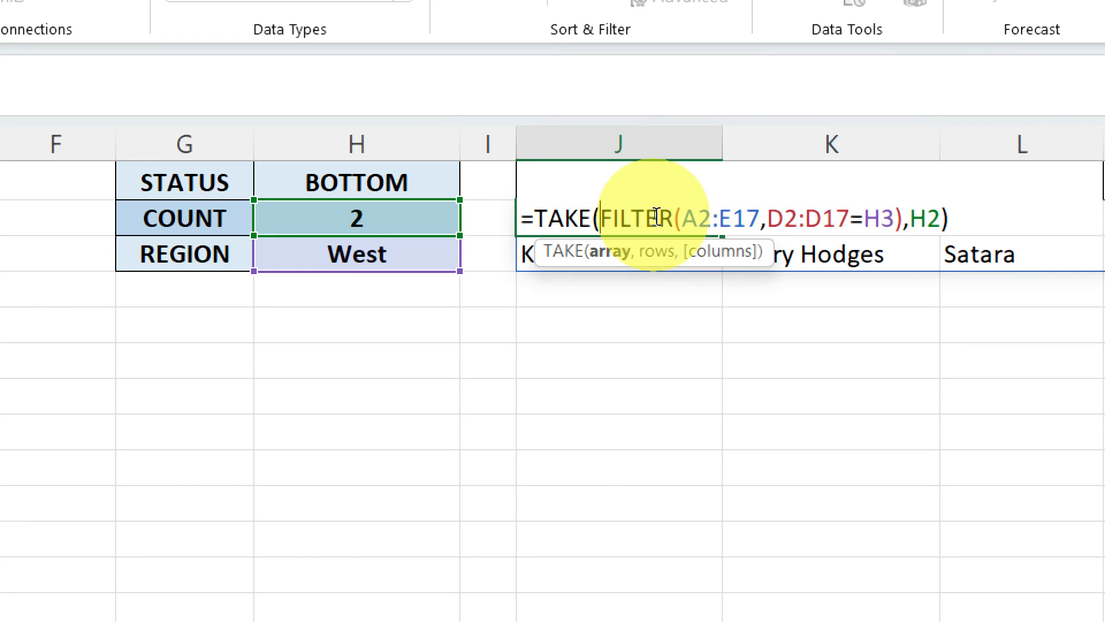
type("sor")
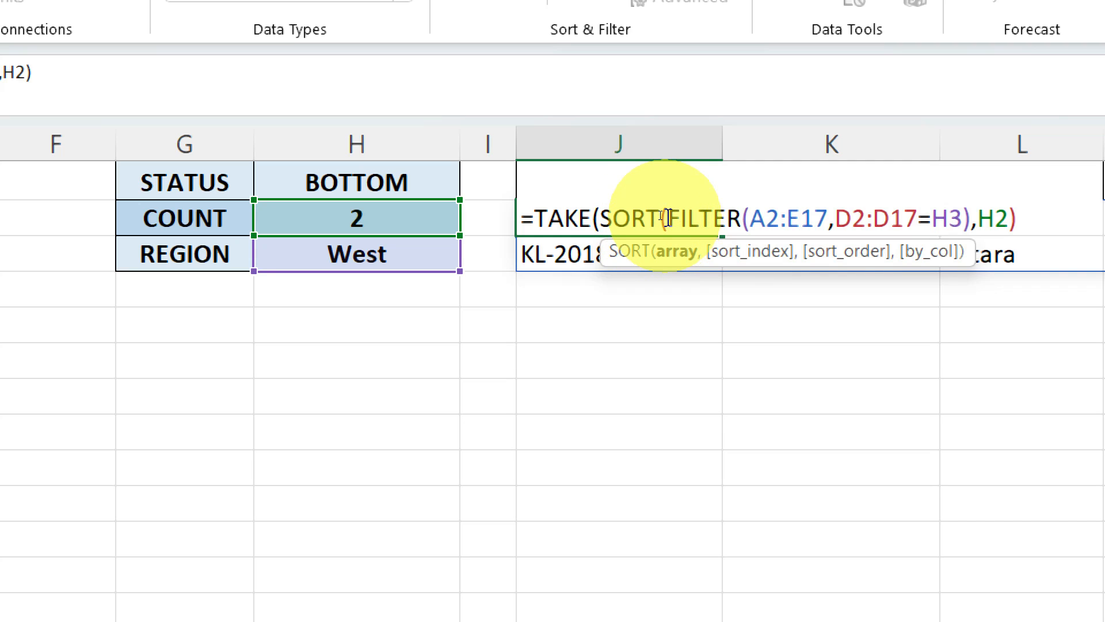
left_click_drag(667, 217, 977, 217)
left_click(980, 220)
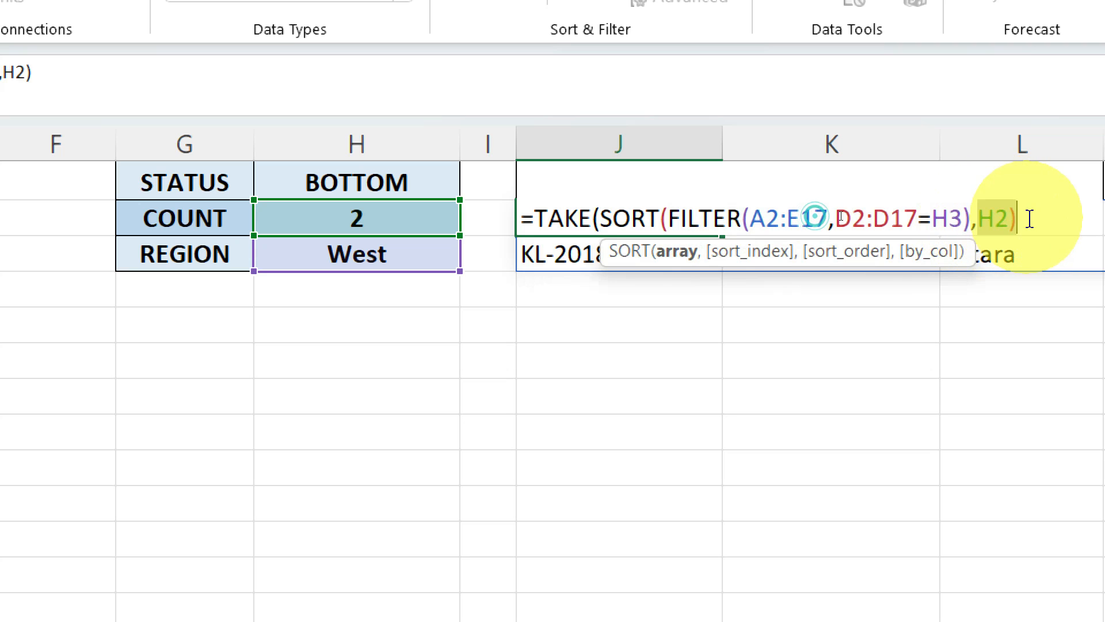
left_click(971, 219)
left_click_drag(972, 219, 661, 219)
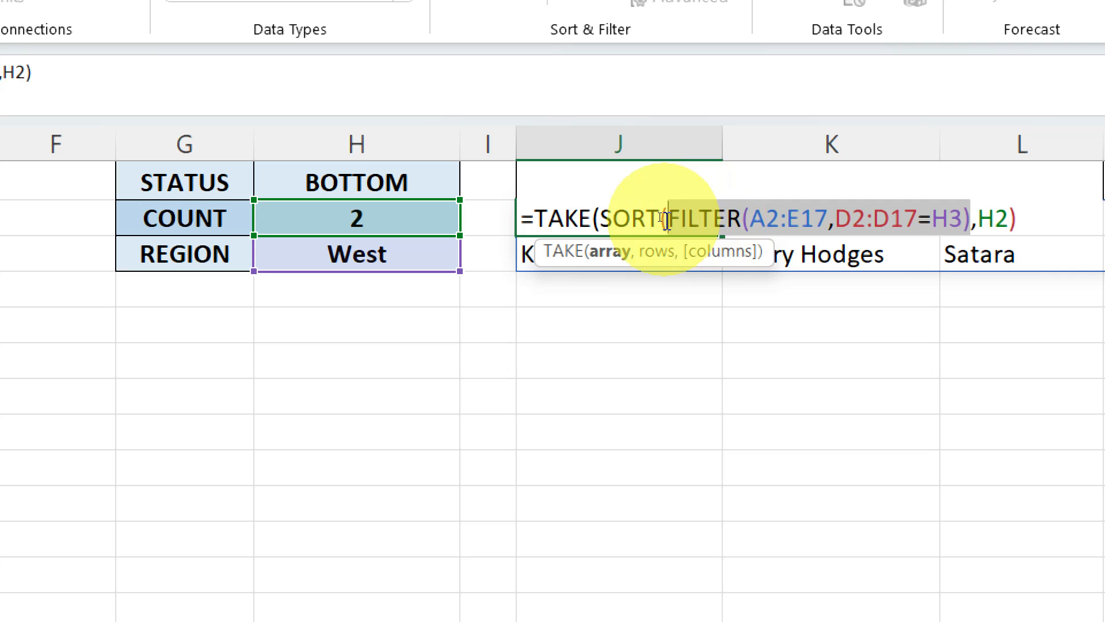
left_click(971, 219)
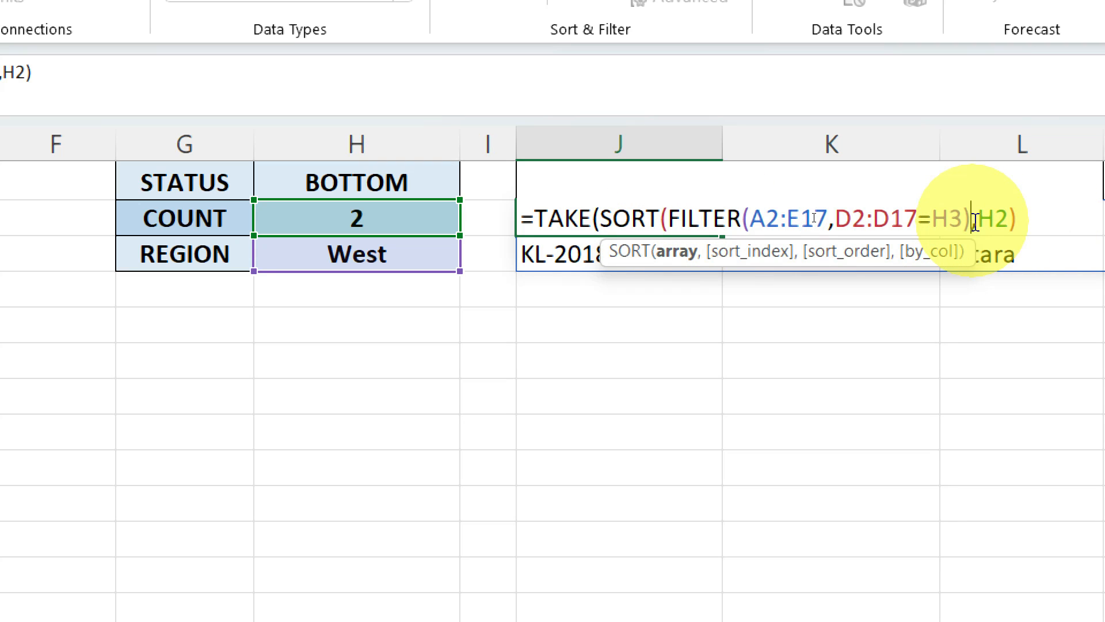
- Complete SORT in the J2 formula with sort index 5 and descending sort order -1, closing it before TAKE's row count H2
type(",")
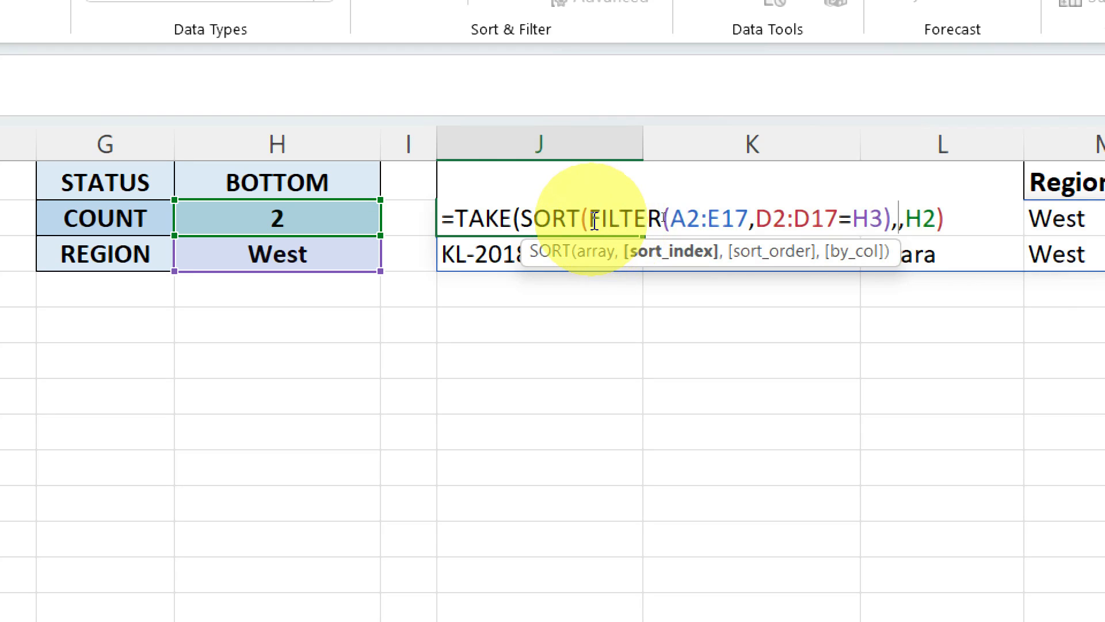
left_click_drag(591, 220, 887, 222)
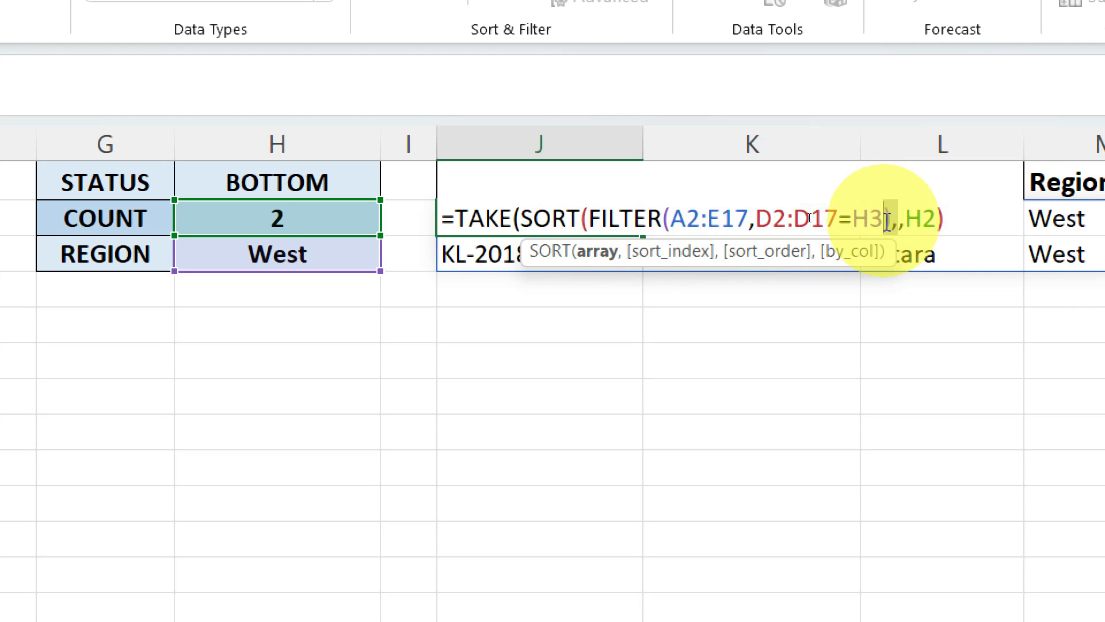
left_click(887, 222)
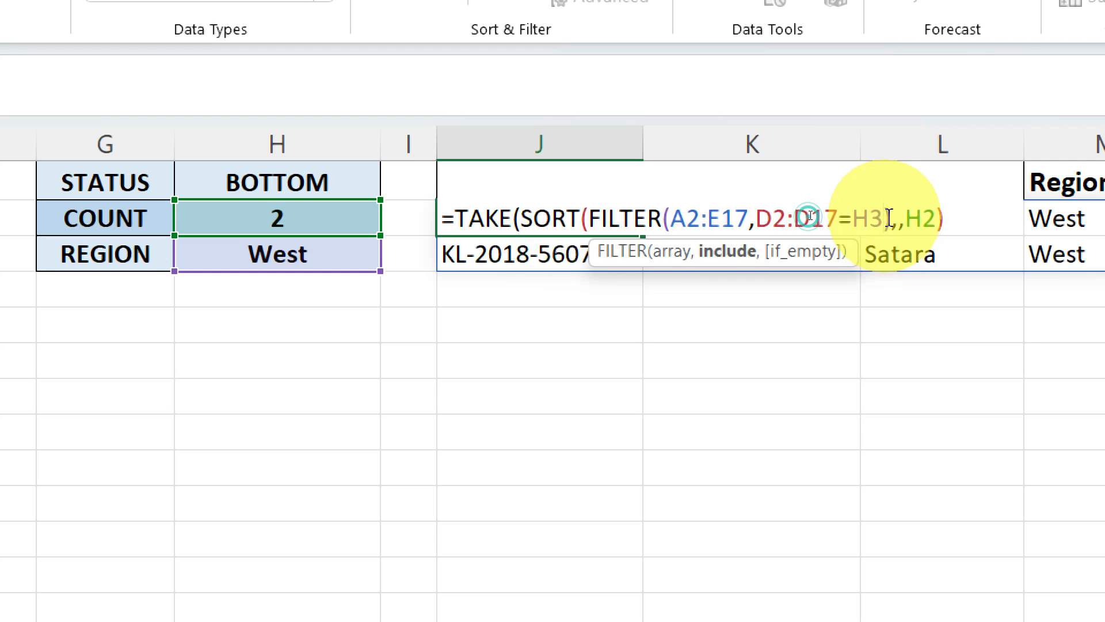
left_click_drag(885, 220, 899, 224)
type("),")
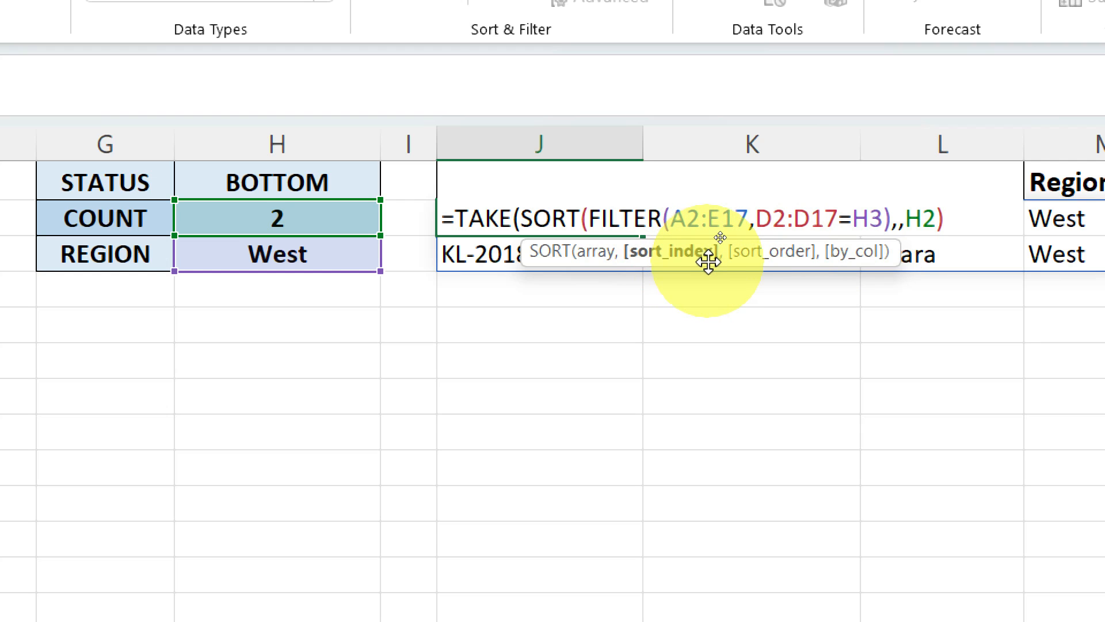
type("5")
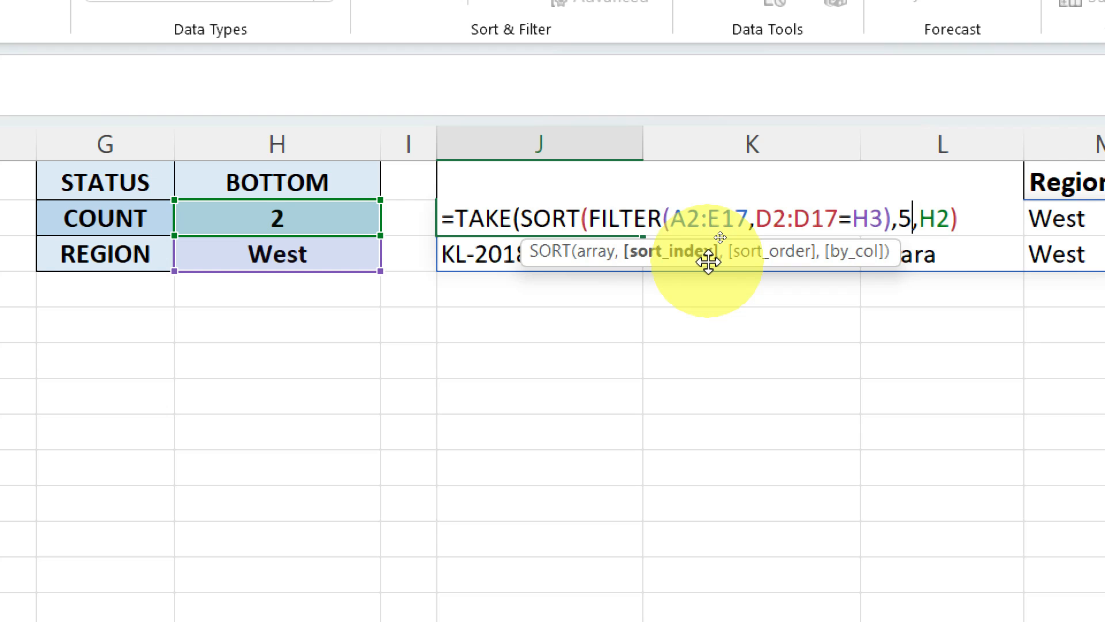
type(",")
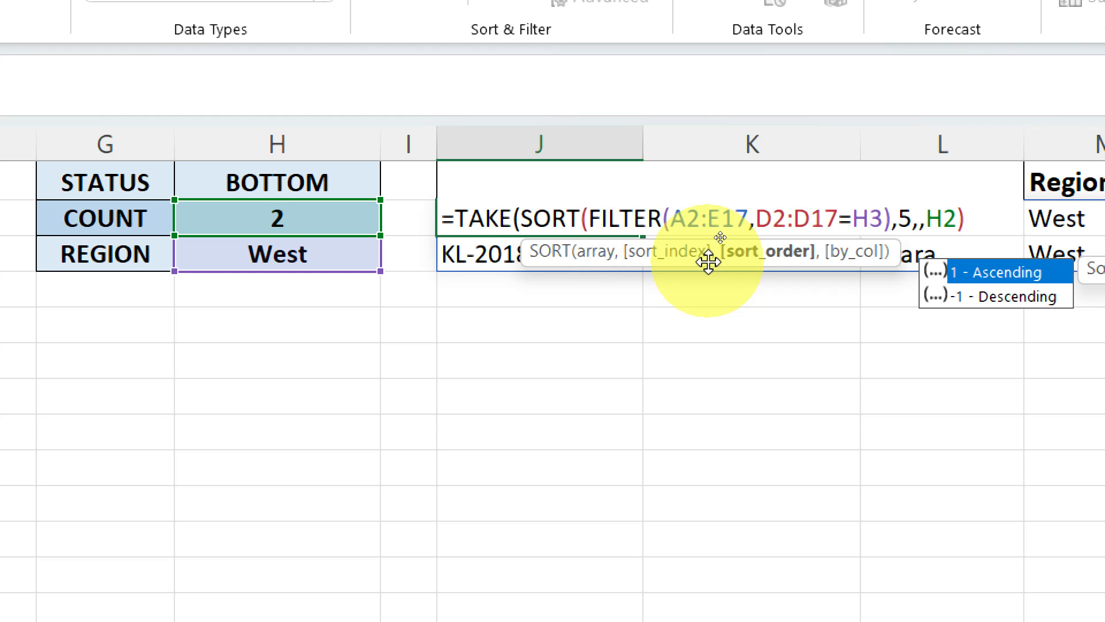
type("-")
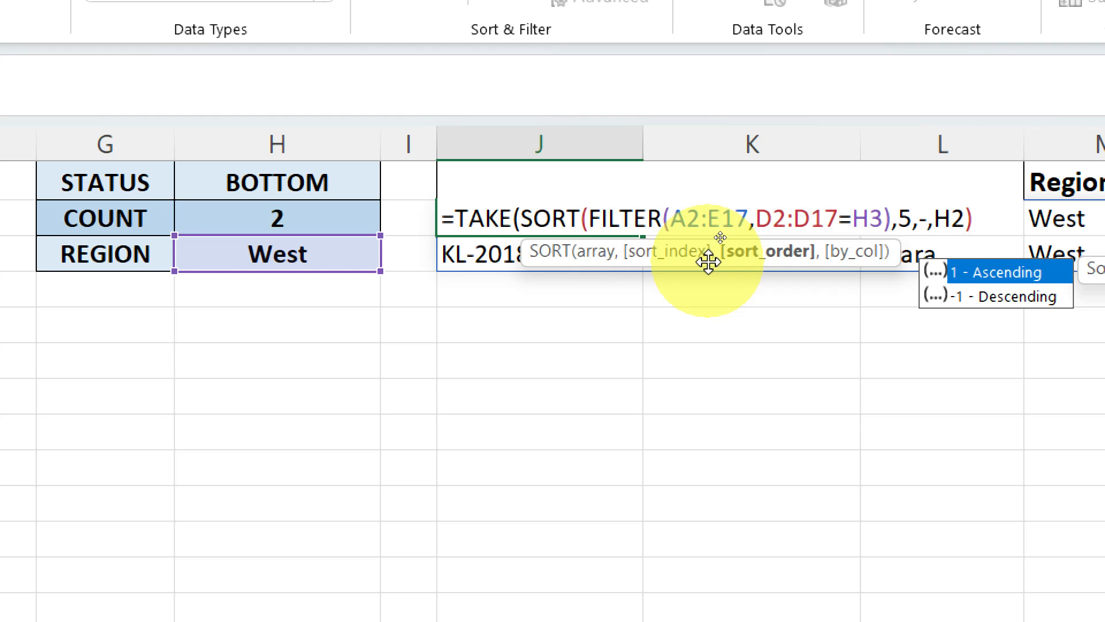
type("1")
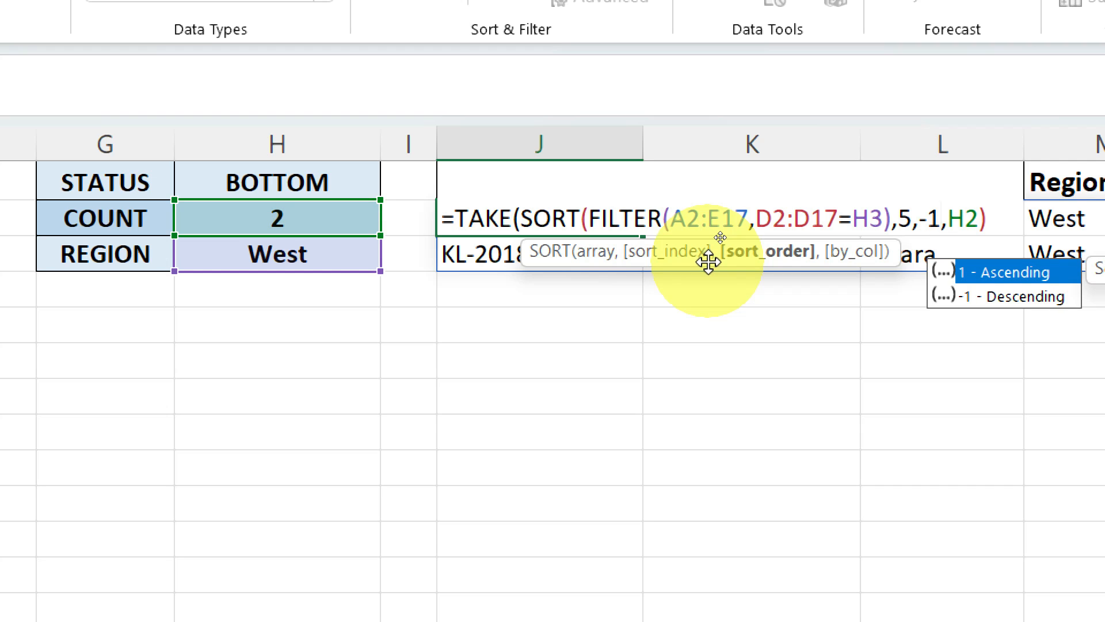
type(")")
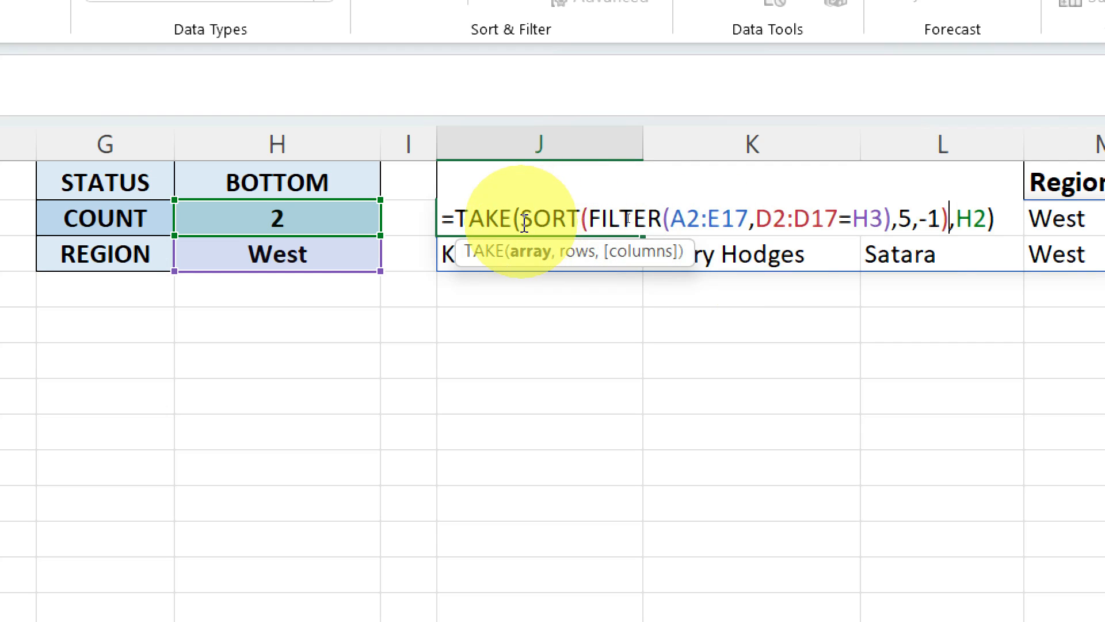
- Review the SORT array, sort index and sort order in the J2 formula and commit it as =TAKE(SORT(FILTER(A2:E17,D2:D17=H3),5,-1),H2)
left_click_drag(521, 219, 947, 229)
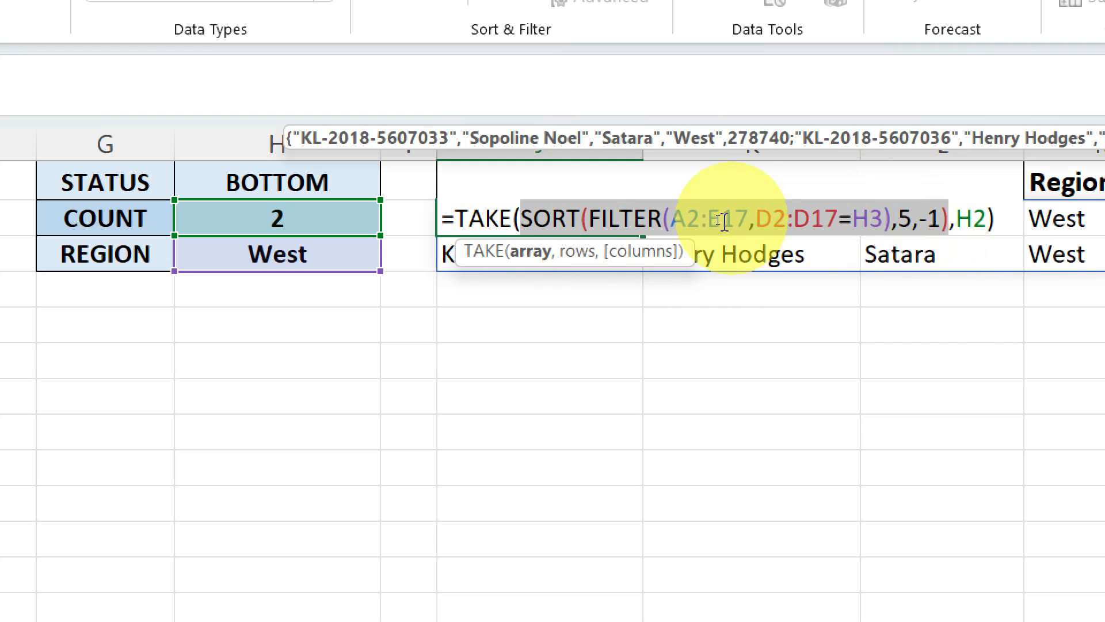
left_click(592, 221)
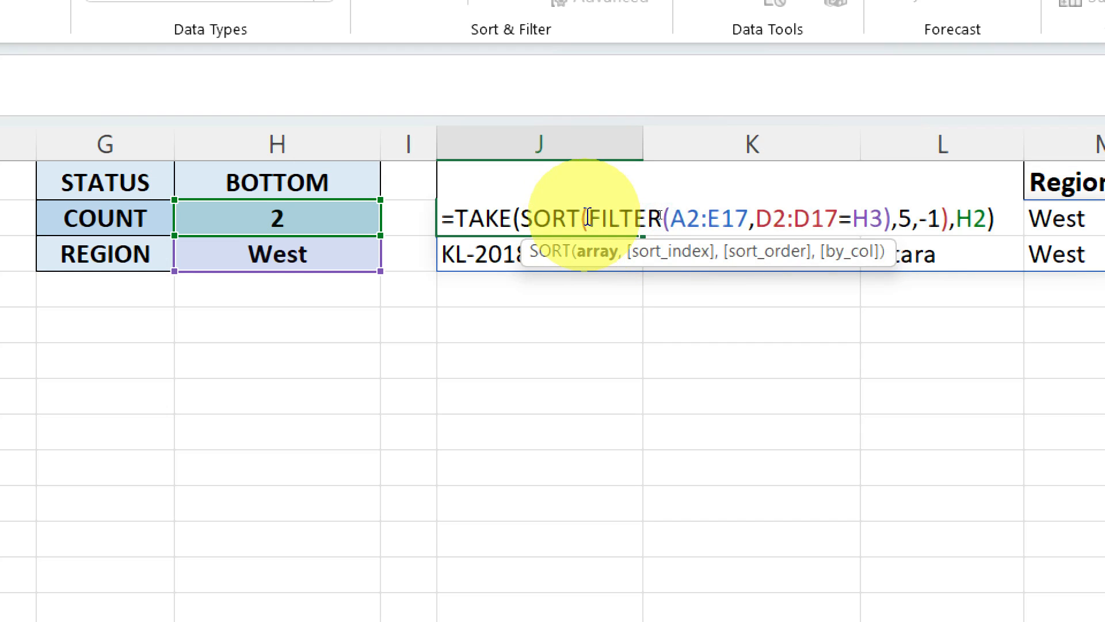
left_click_drag(587, 219, 888, 230)
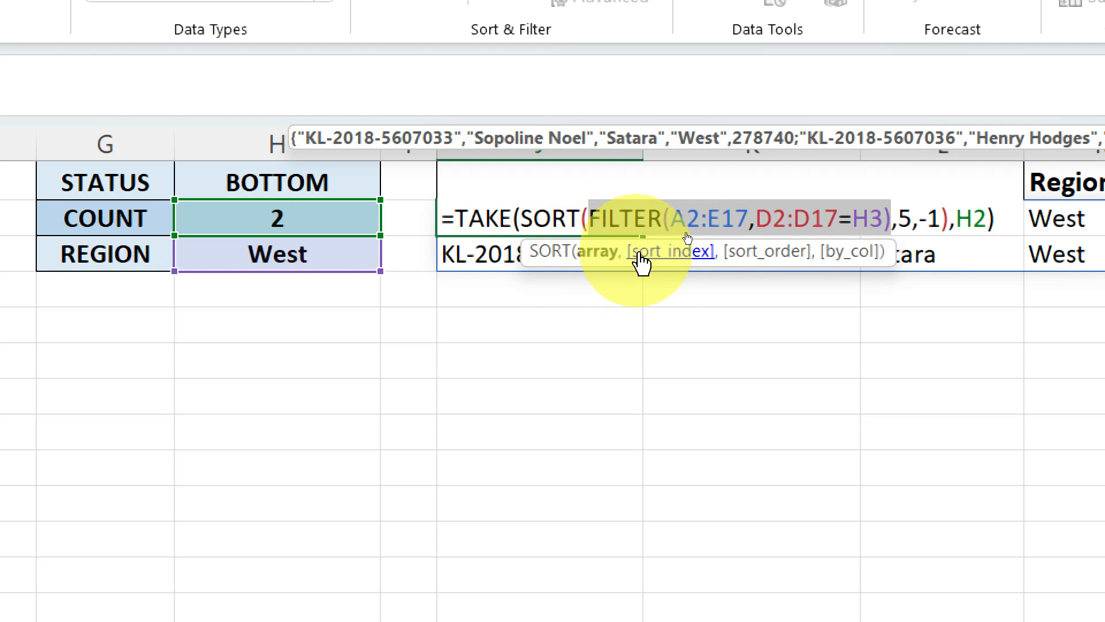
left_click(901, 217)
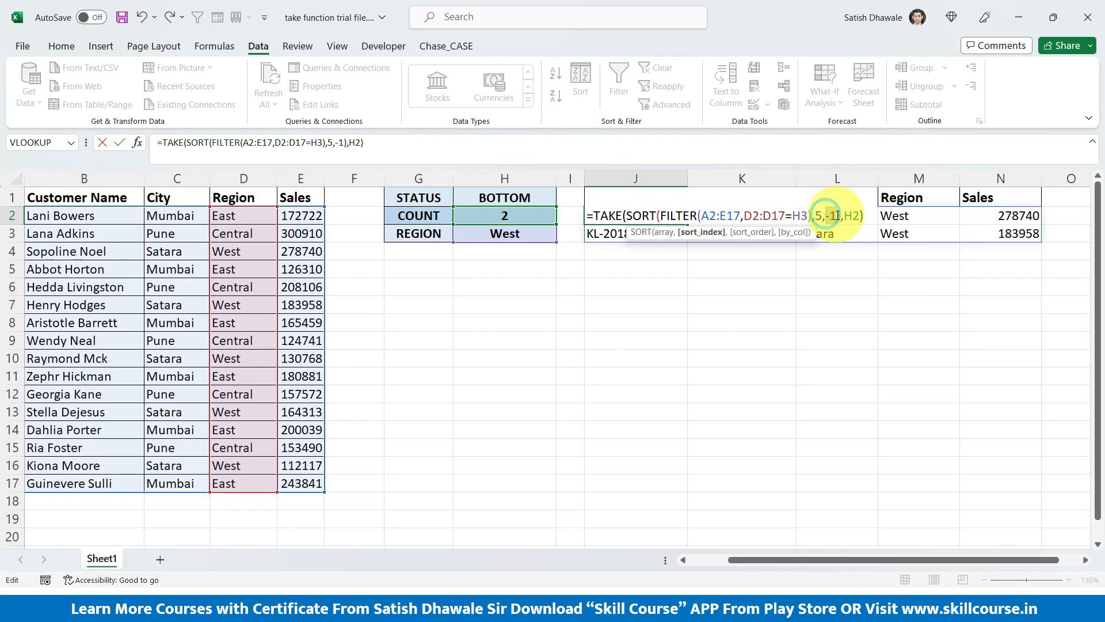
left_click_drag(828, 215, 839, 214)
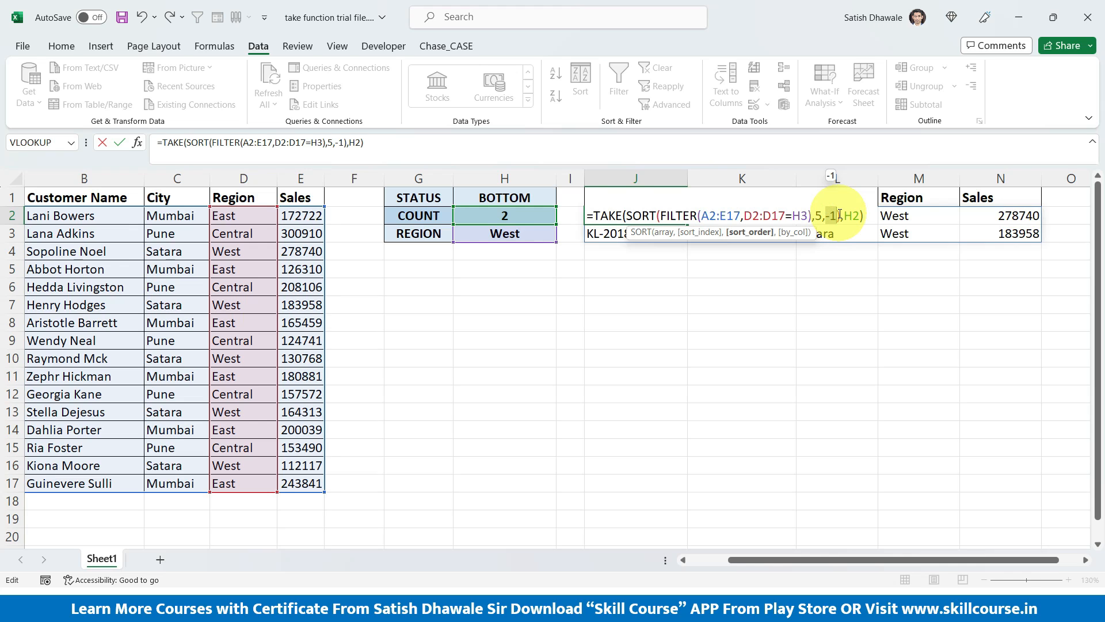
key("Return")
- Check the returned Sales in N2:N3, set the REGION in H3 to East, and review the COUNT and STATUS cells
left_click_drag(1001, 217, 1002, 233)
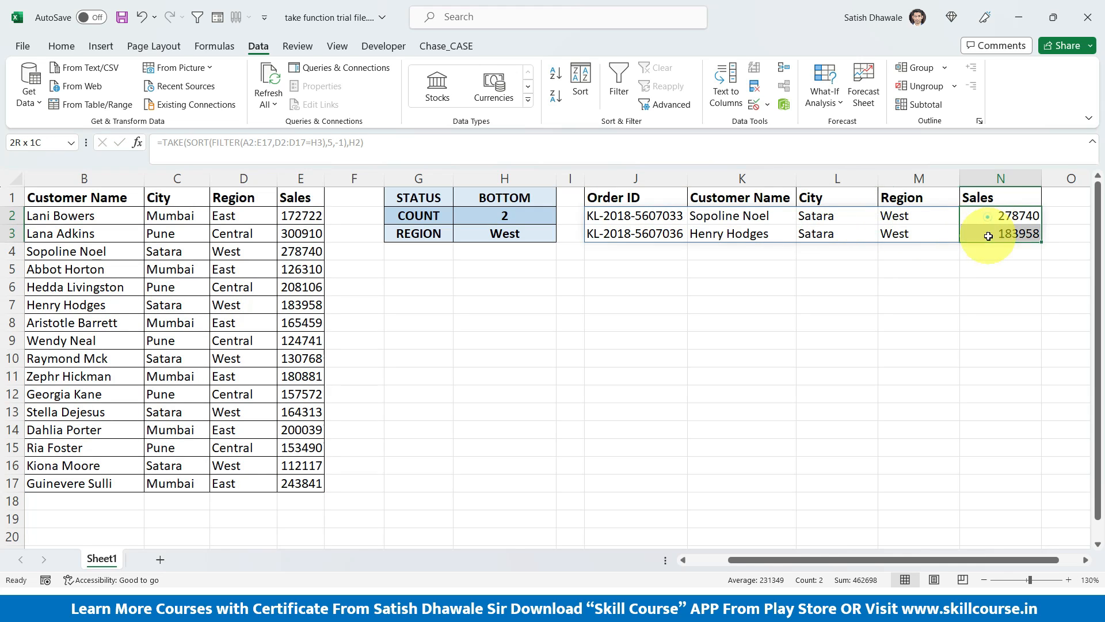
left_click(538, 215)
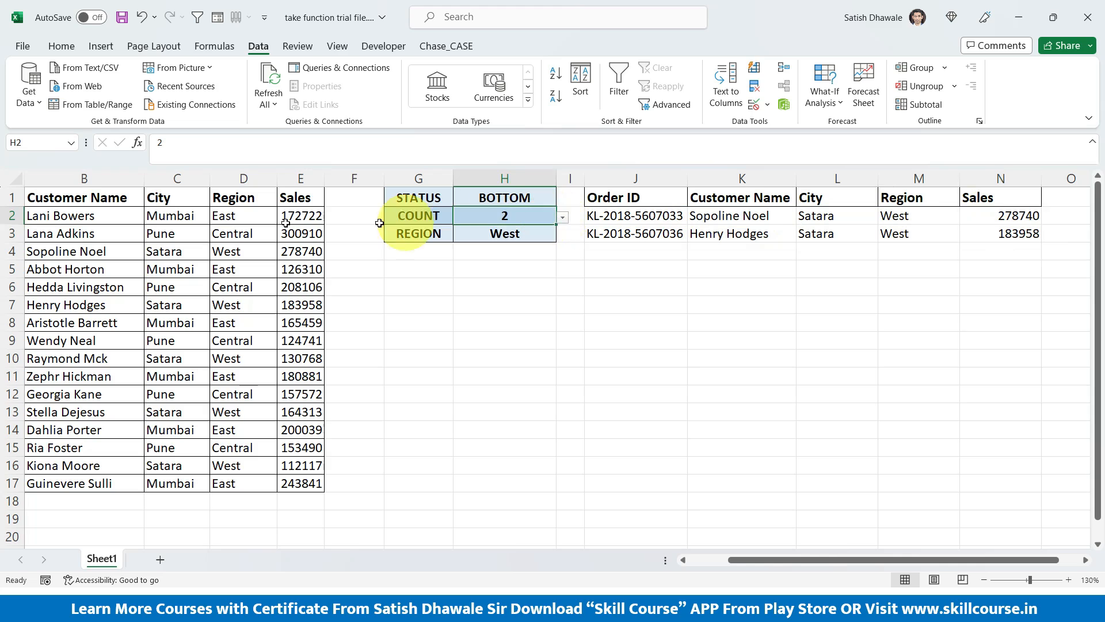
left_click(538, 231)
left_click(562, 235)
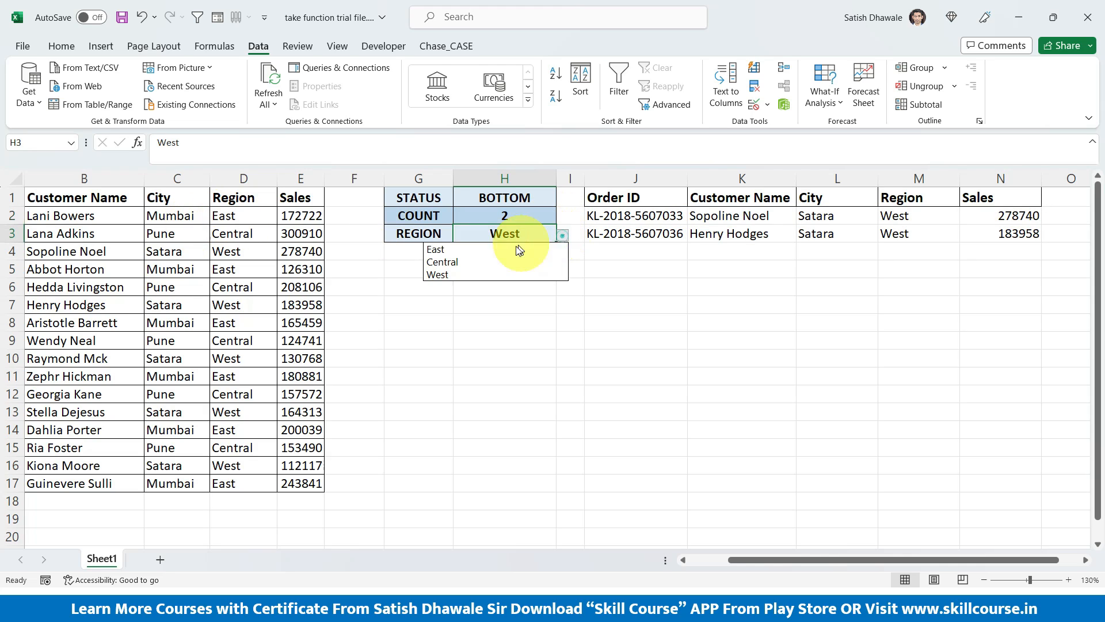
left_click(500, 249)
left_click(544, 214)
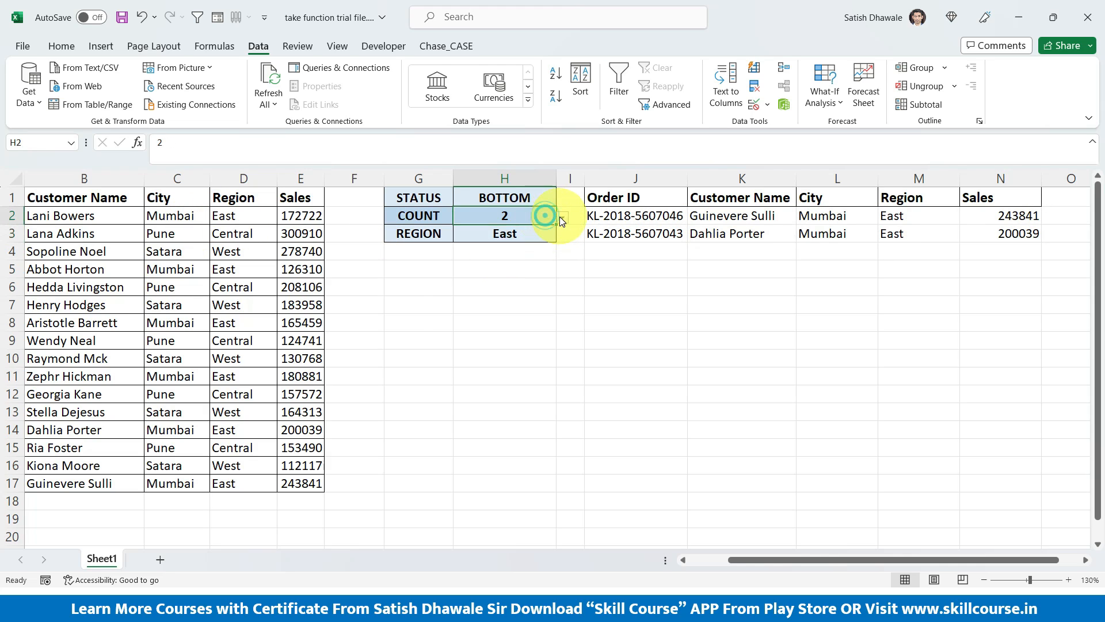
left_click(562, 217)
left_click(517, 236)
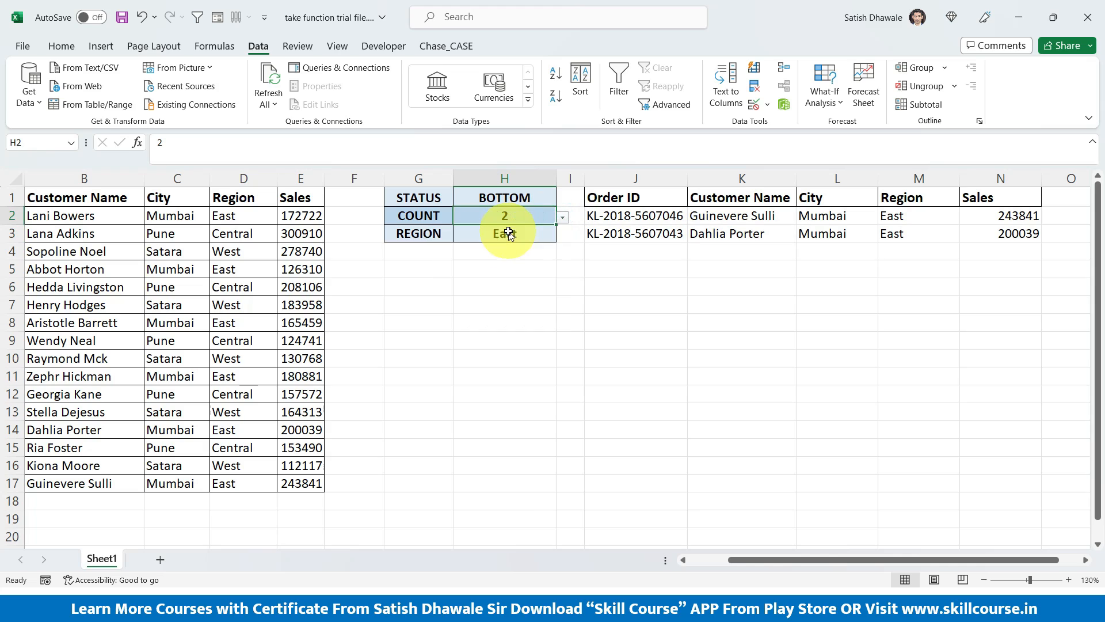
left_click(540, 199)
left_click(525, 215)
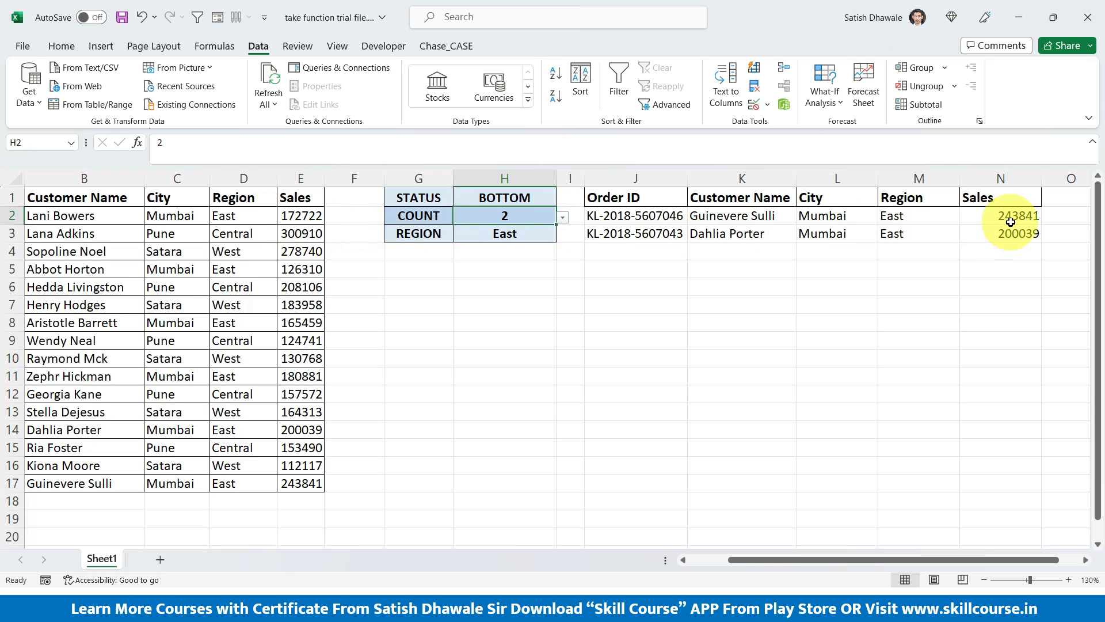
- Set the REGION in H3 to Central and compare the returned Sales in N2:N3 with source rows 3 and 6
left_click(552, 233)
left_click(562, 235)
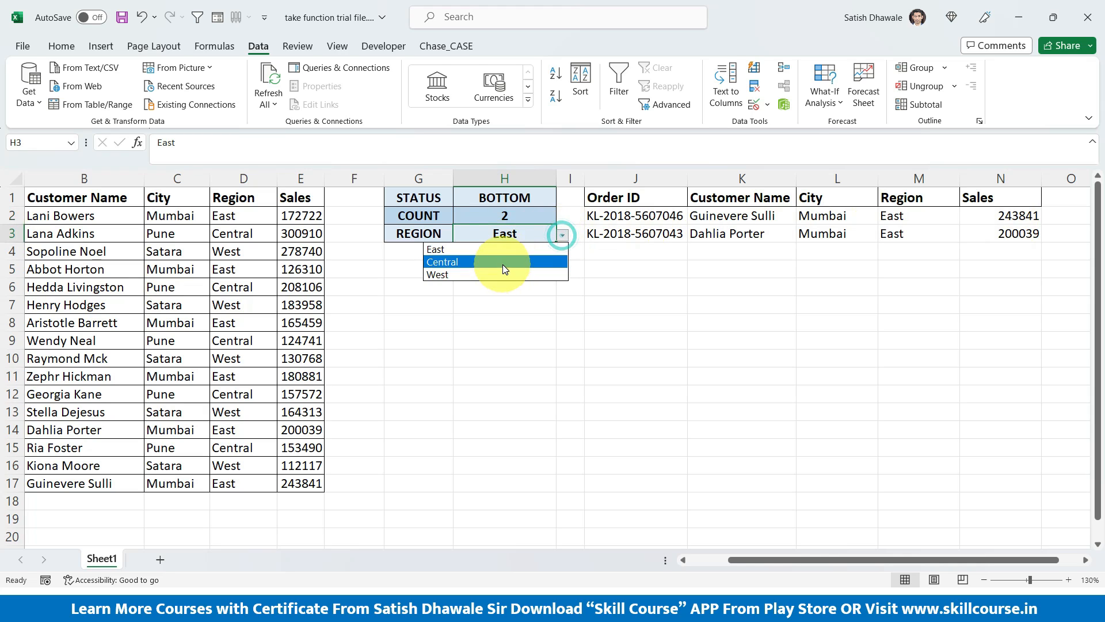
left_click(503, 260)
left_click_drag(1004, 217, 1016, 237)
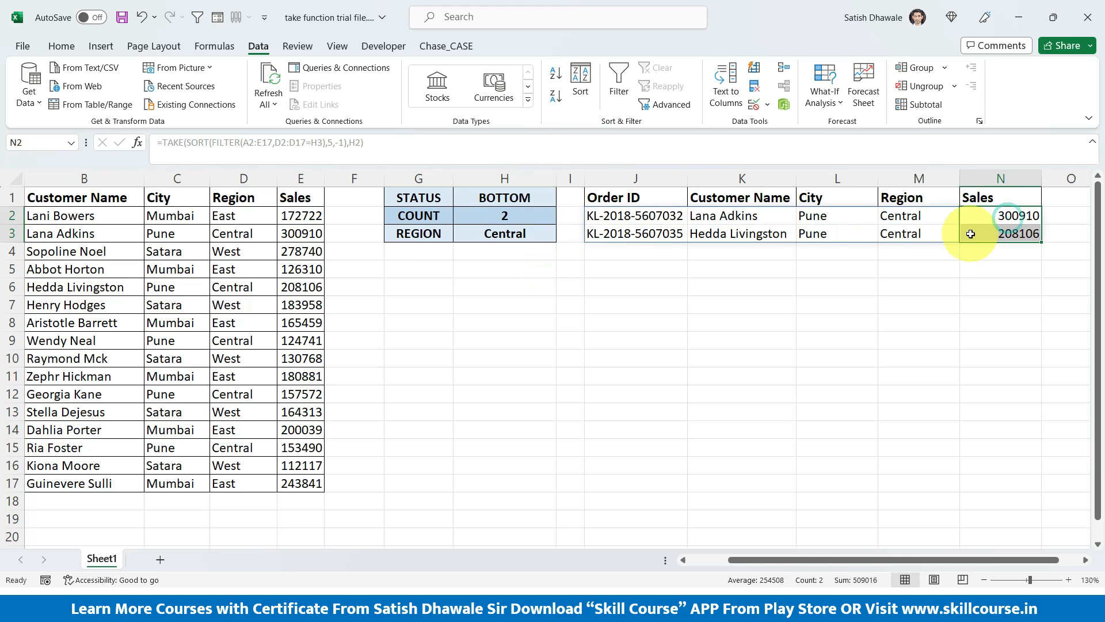
left_click_drag(296, 234, 164, 235)
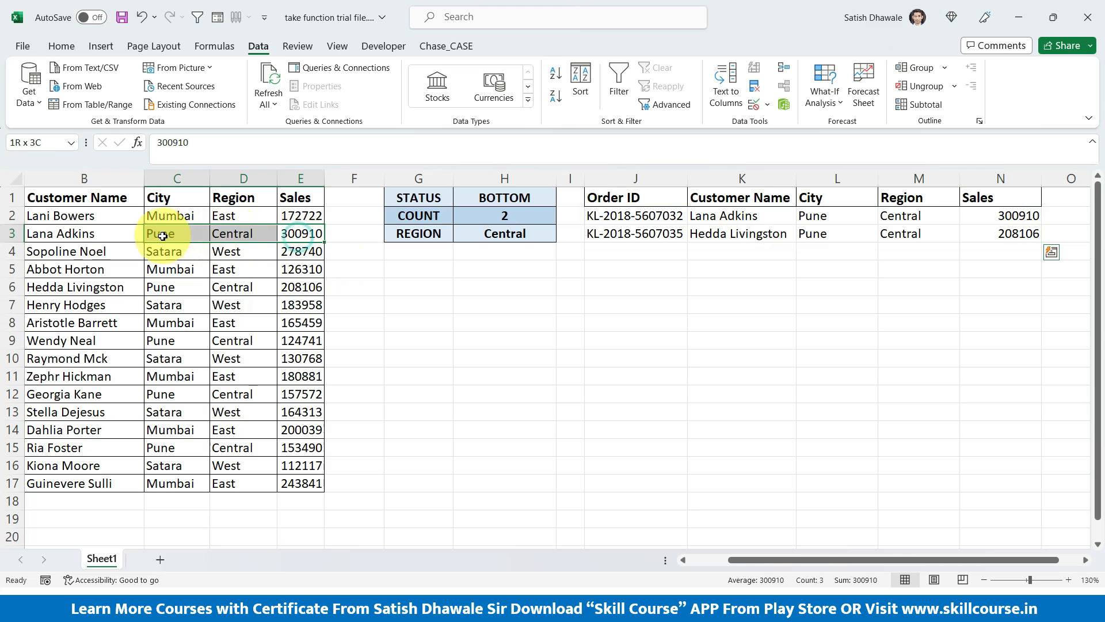
left_click(293, 234)
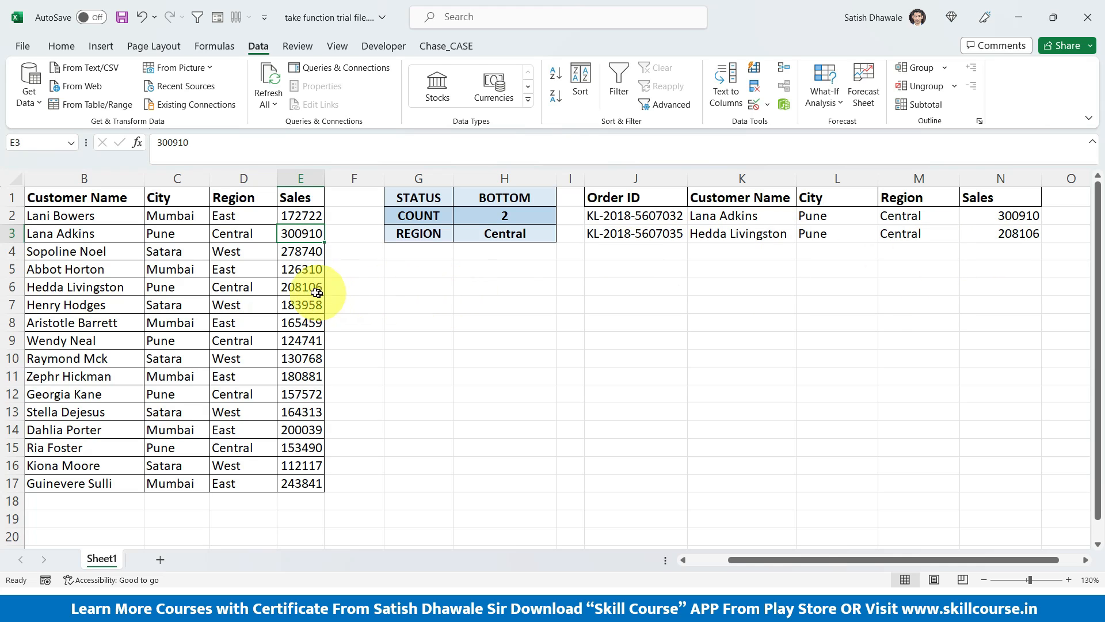
left_click_drag(317, 292, 155, 288)
left_click(296, 232)
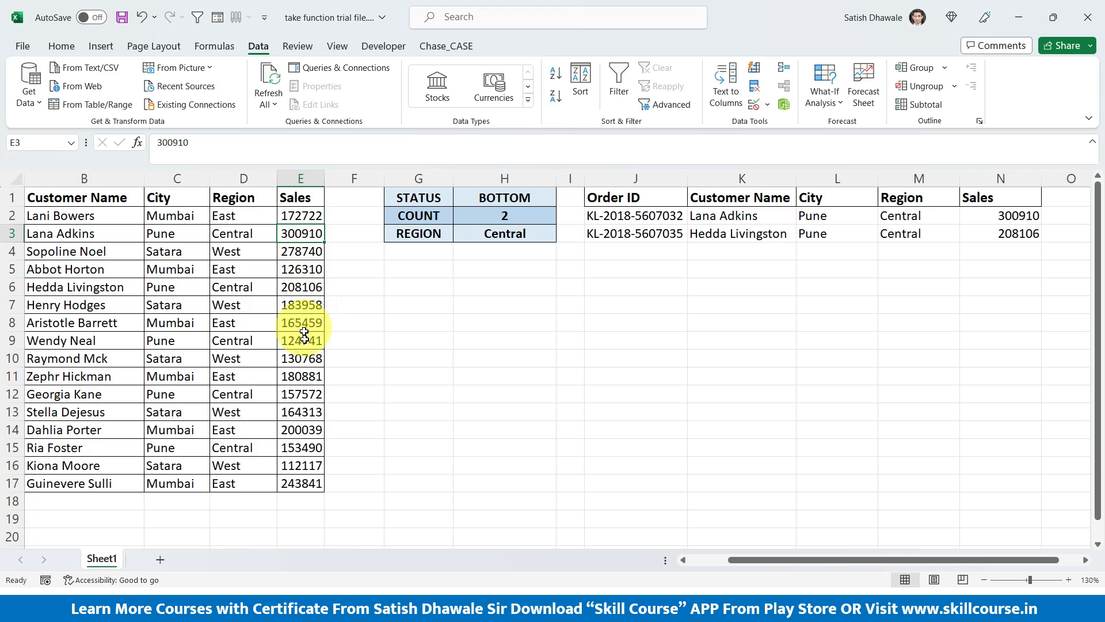
- Set the Sales value in E15, a Central region row, to 500000 to test the sorted report
left_click(296, 448)
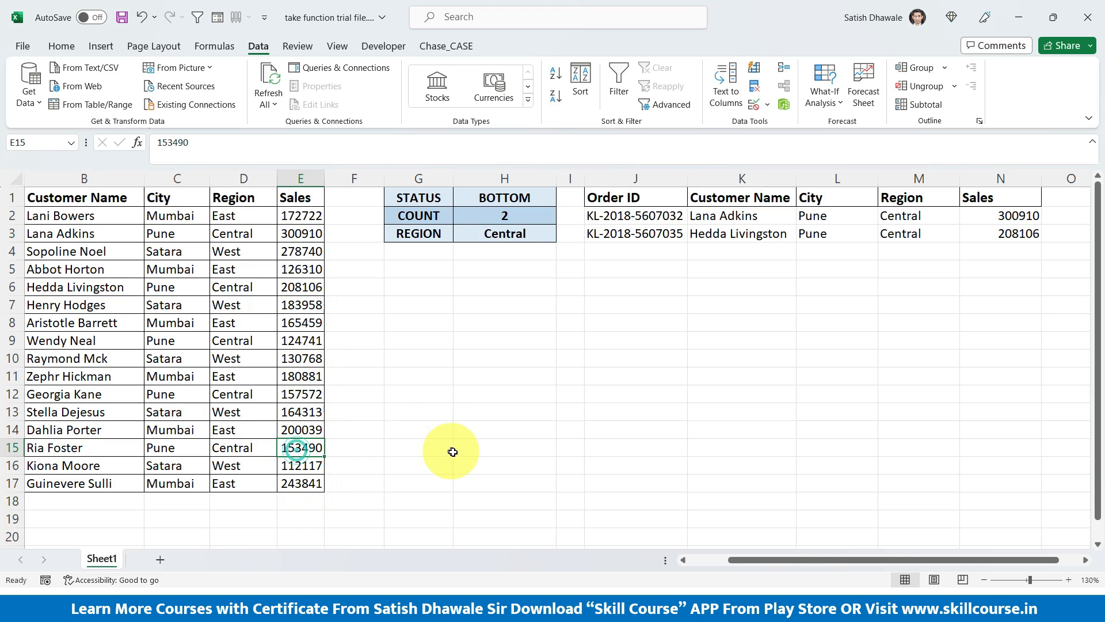
type("500000")
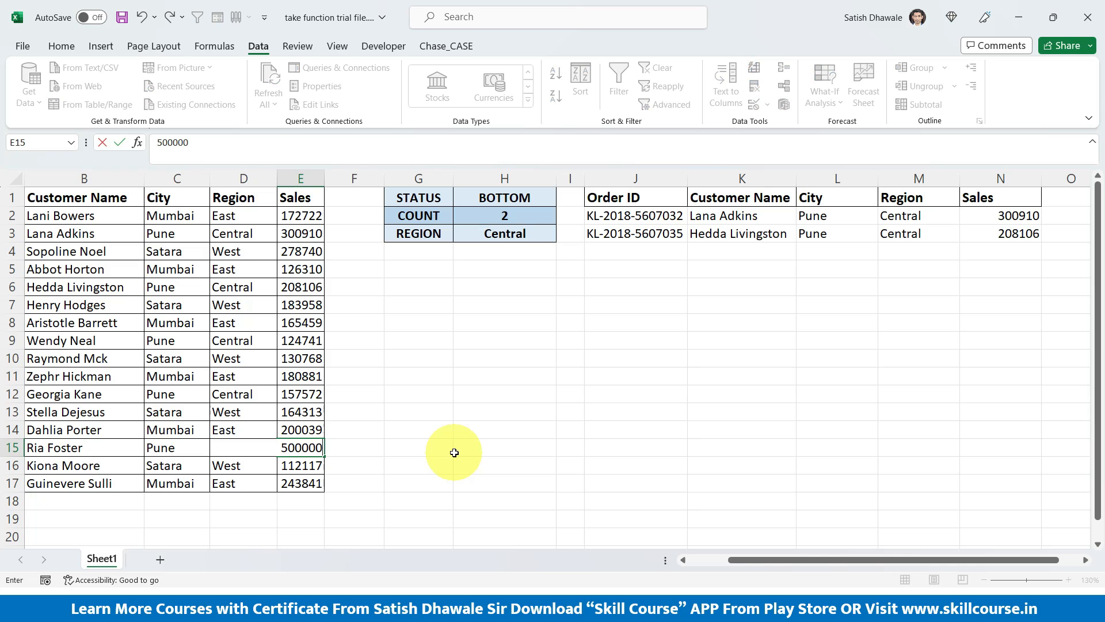
key("Return")
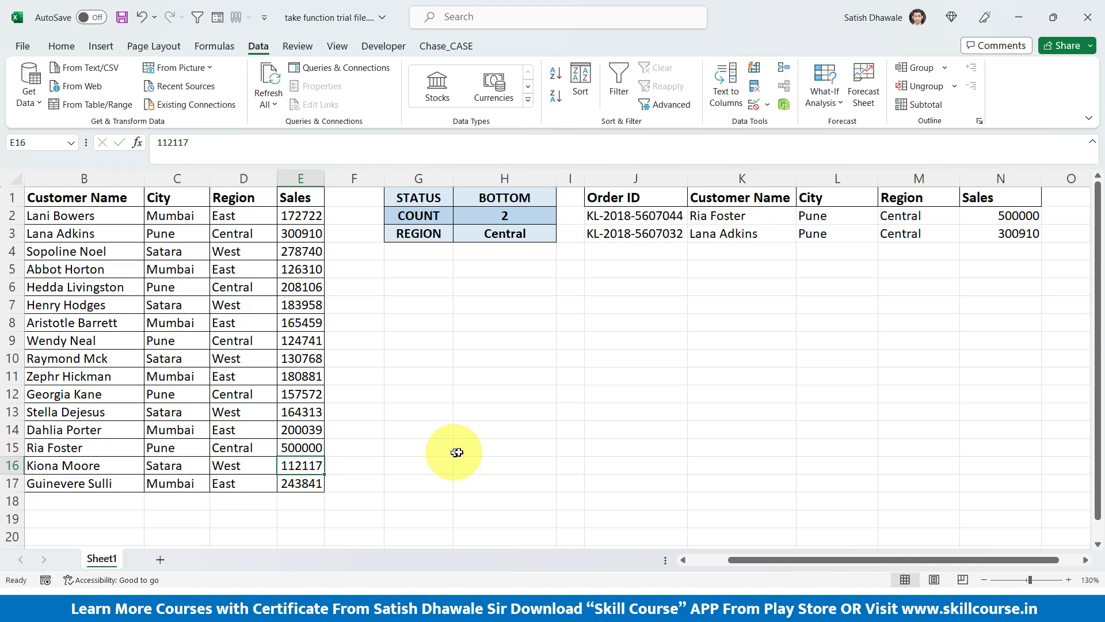
- Compare the returned rows in J2:N3 with the source Sales values in E15 and E3
left_click_drag(1004, 214, 635, 218)
left_click(292, 448)
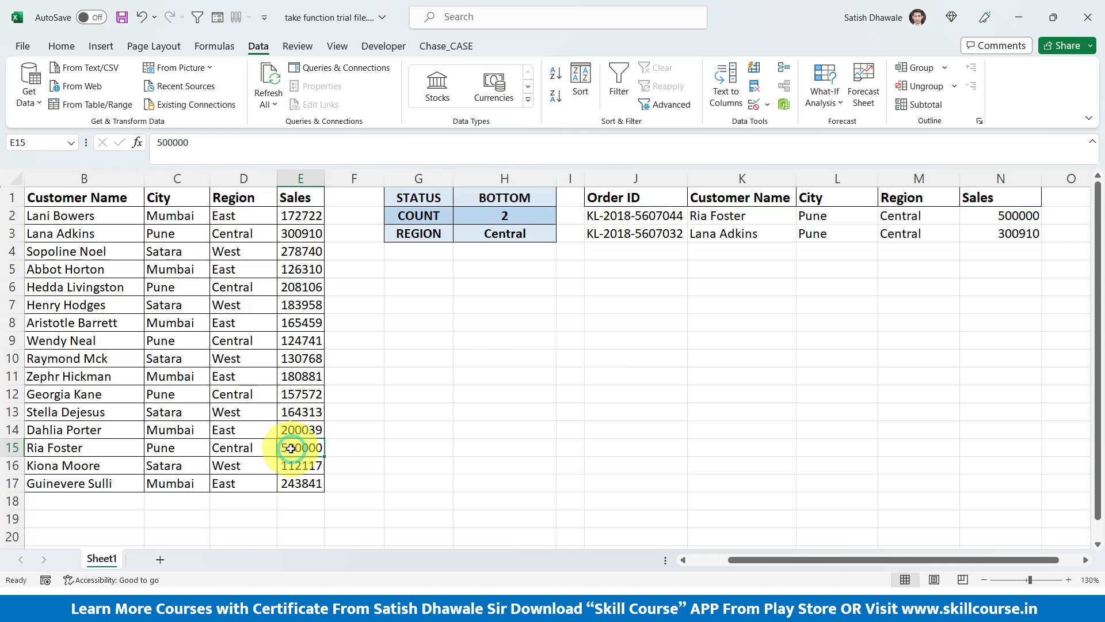
left_click(302, 233)
left_click_drag(973, 218, 592, 227)
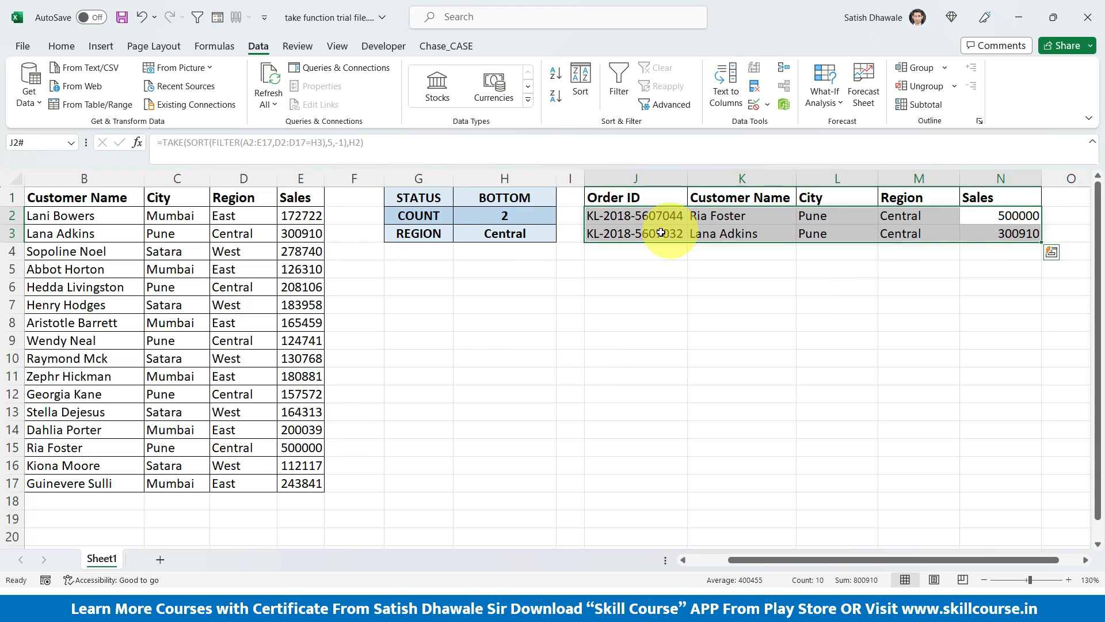
- Check the STATUS in H1, then review the complete J2 formula and the Sales it returns in N2:N3
left_click(550, 199)
left_click(560, 199)
left_click(538, 199)
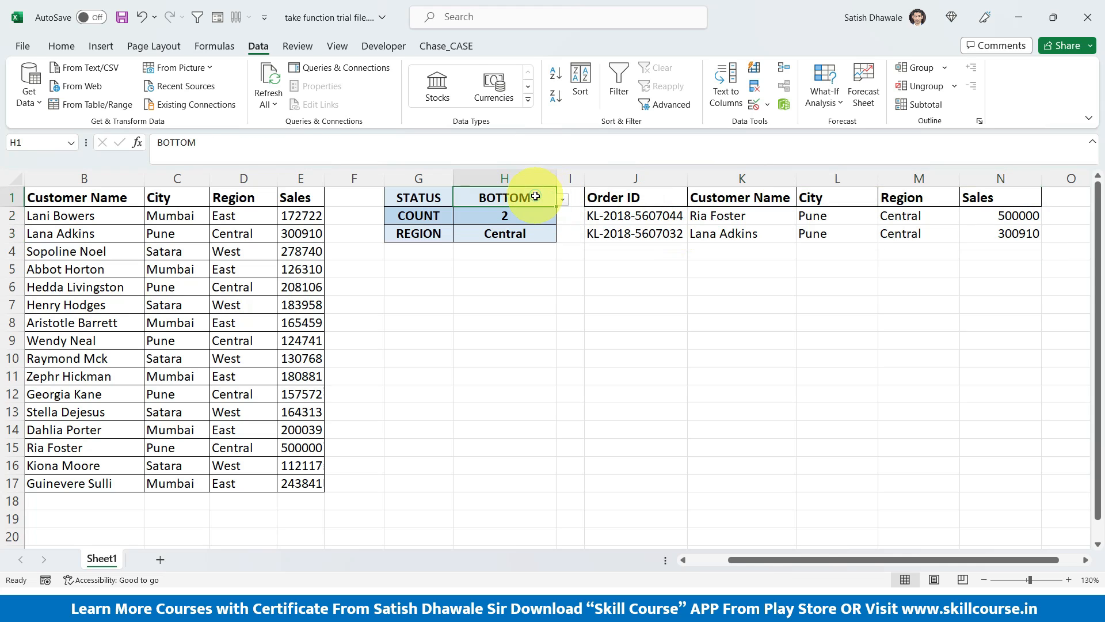
double_click(598, 217)
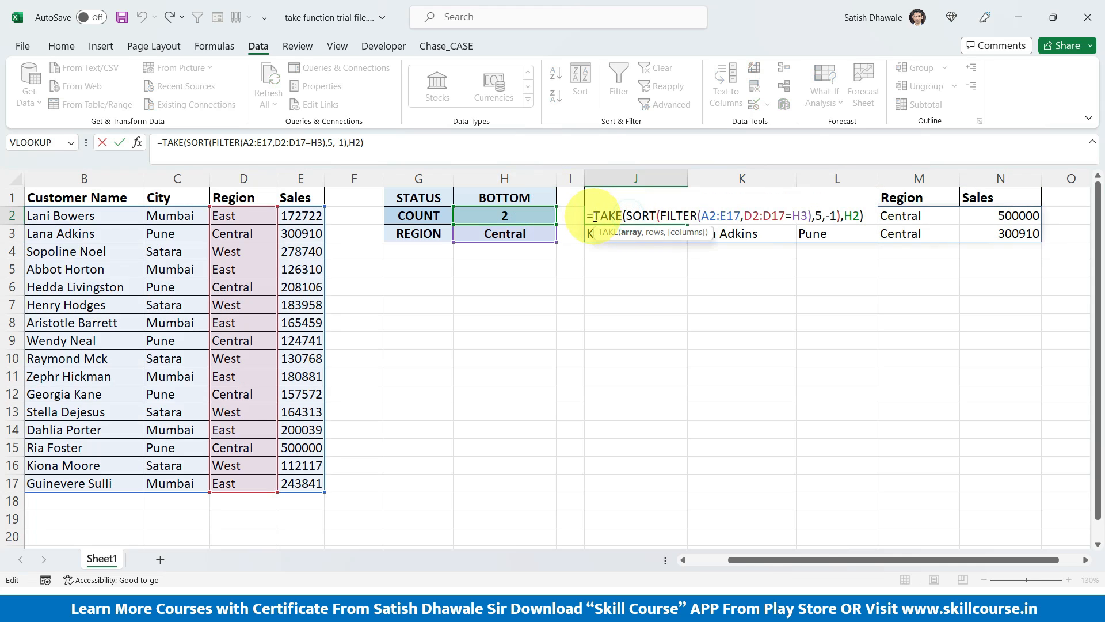
left_click_drag(595, 217, 864, 217)
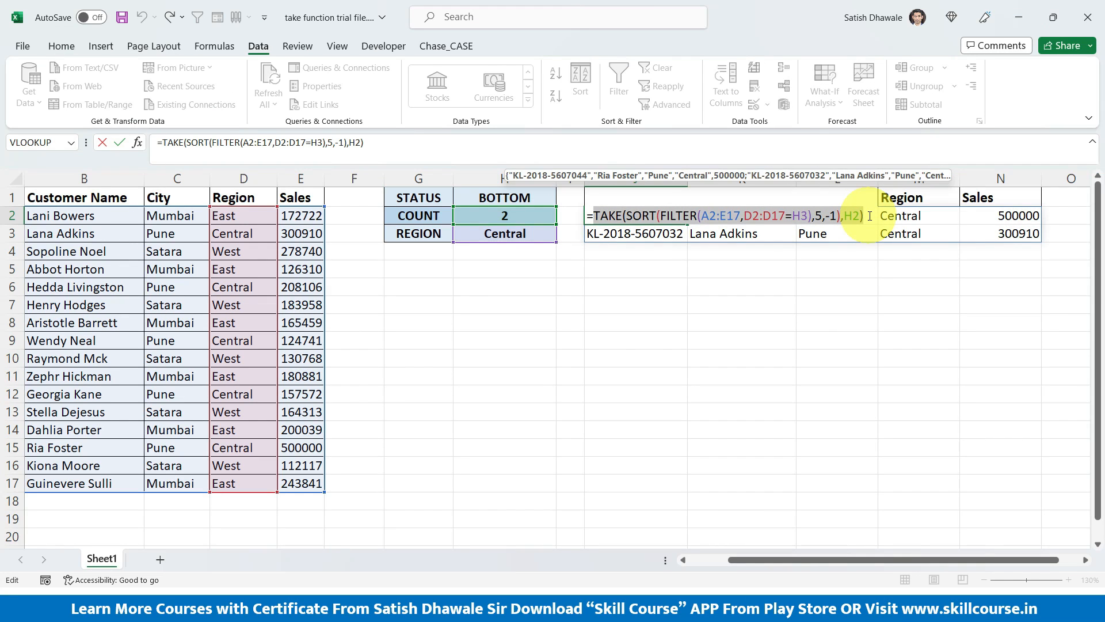
key("Escape")
left_click_drag(1001, 217, 1005, 233)
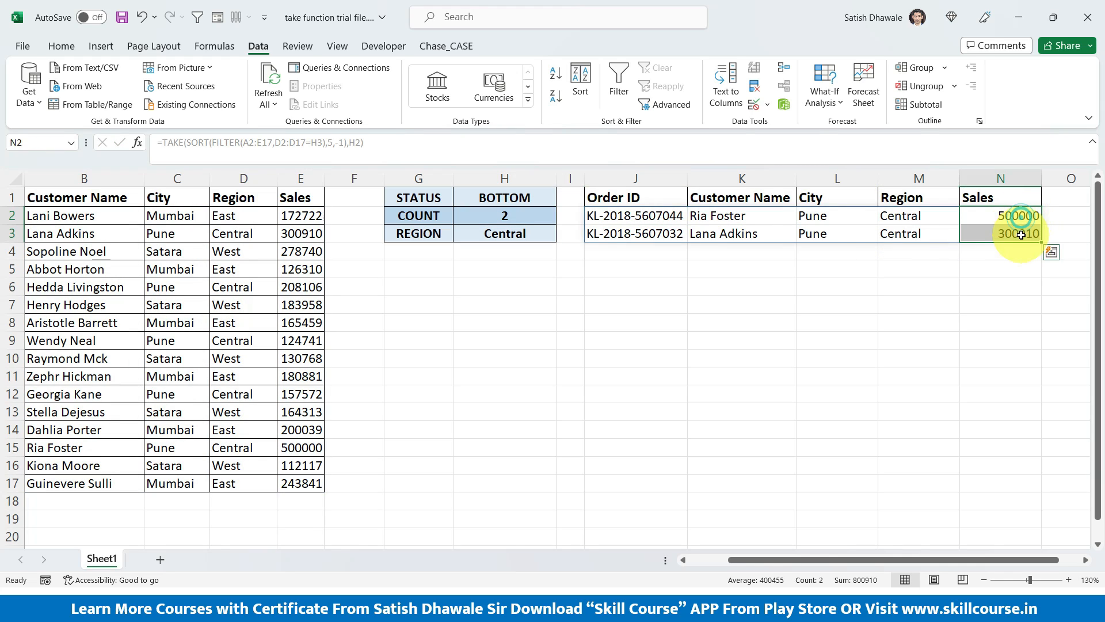
- Set the COUNT in H2 to 3
left_click(518, 218)
left_click(564, 218)
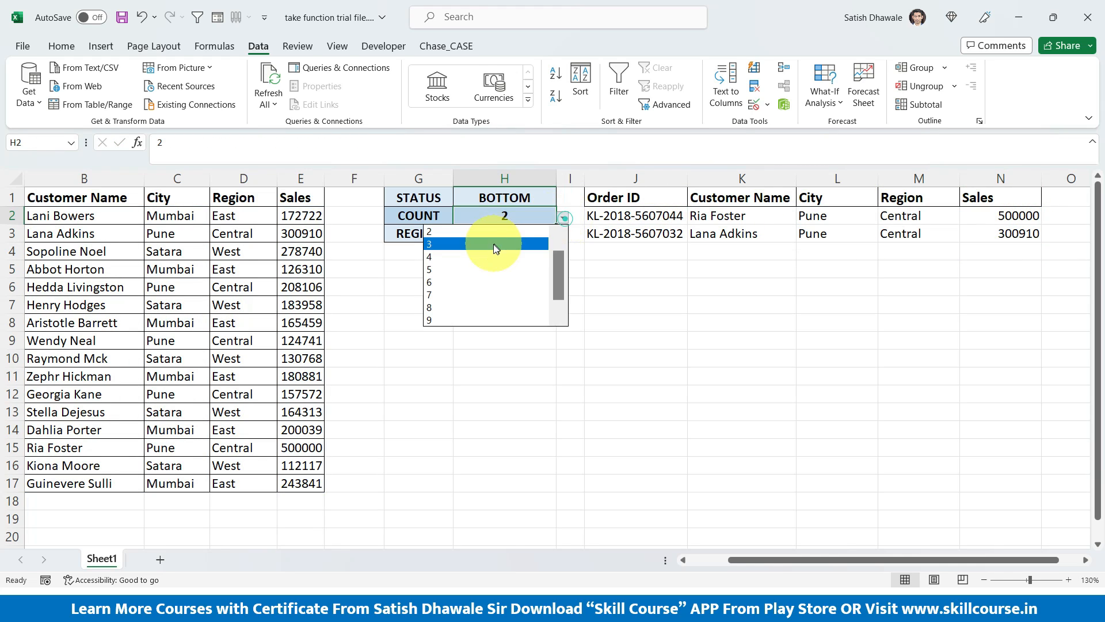
left_click(491, 247)
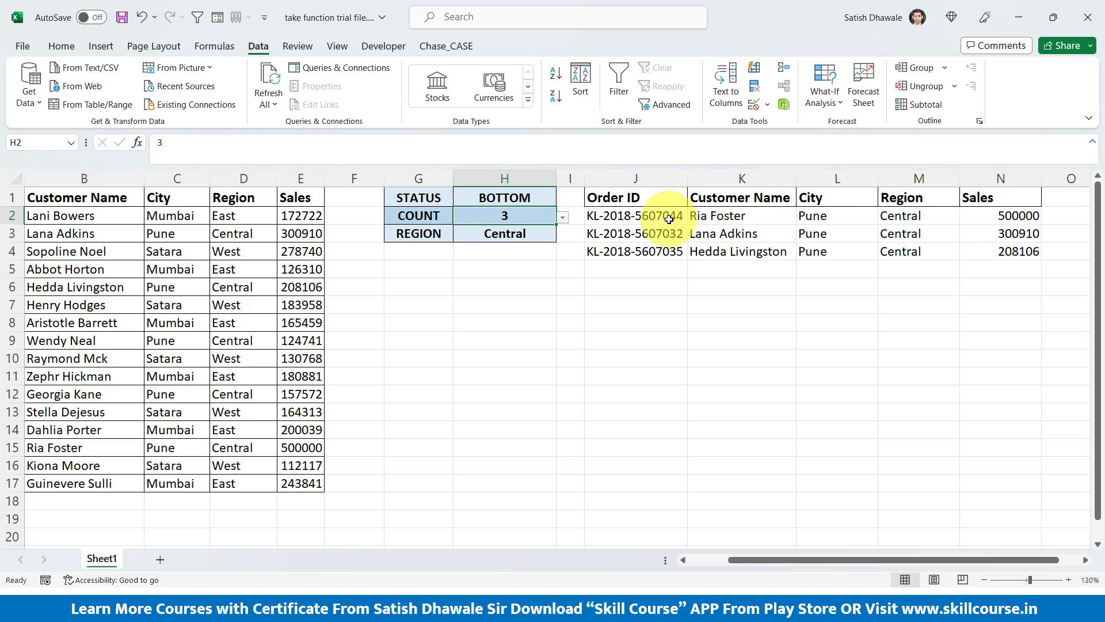
- Switch the STATUS in H1 to TOP and back to BOTTOM to test the report's response
left_click(546, 195)
left_click(516, 214)
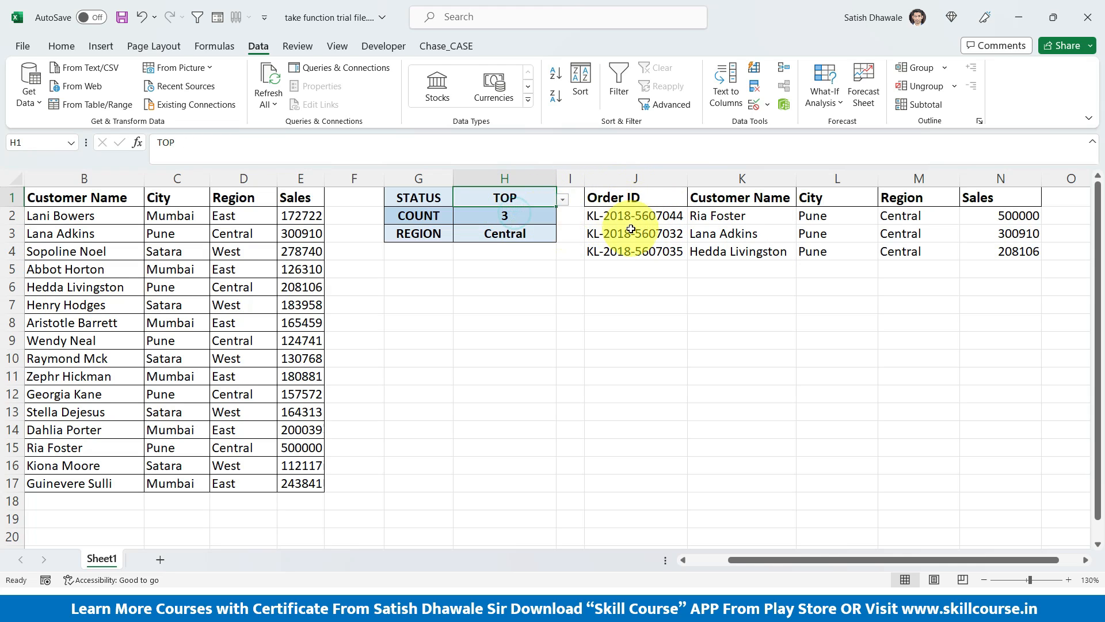
left_click(647, 215)
left_click(553, 199)
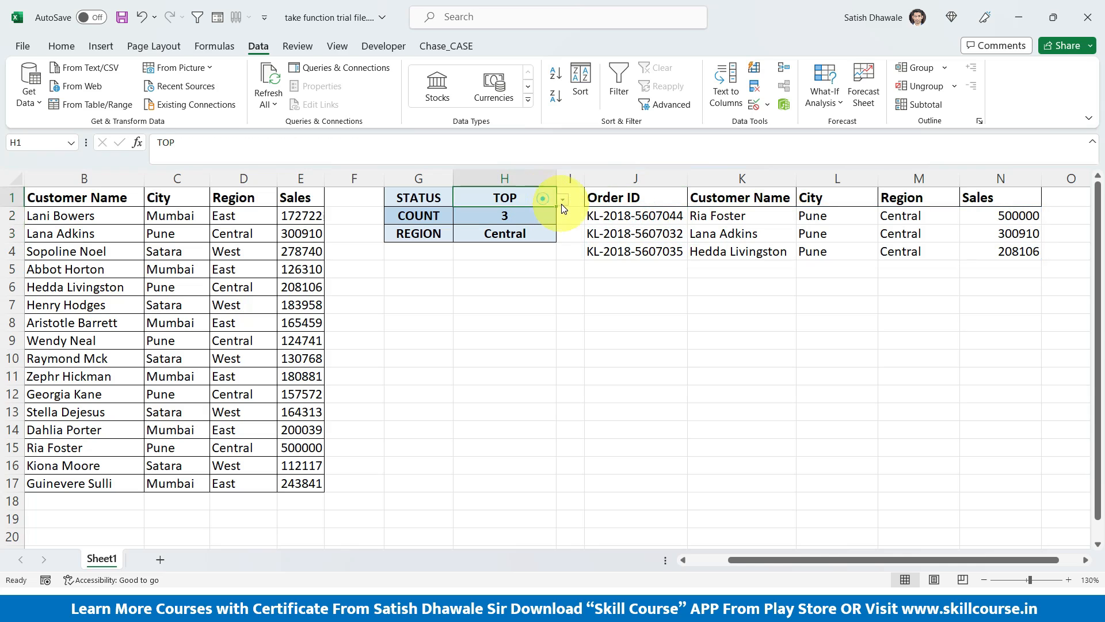
left_click(562, 200)
left_click(506, 225)
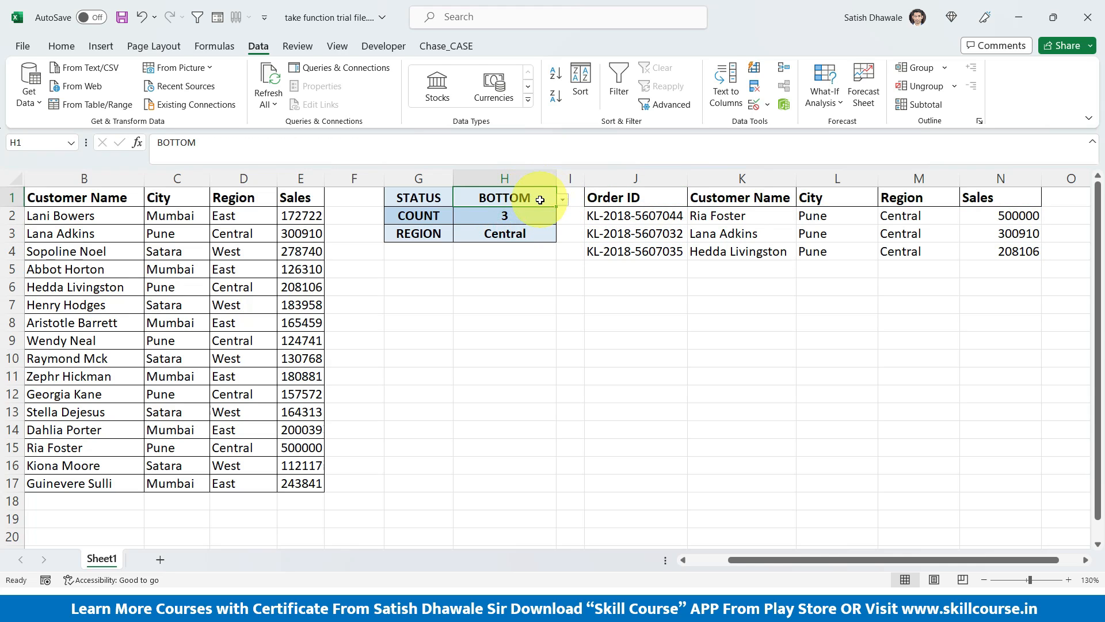
- Open the J2 formula for editing and review its complete TAKE expression
left_click(633, 216)
double_click(622, 215)
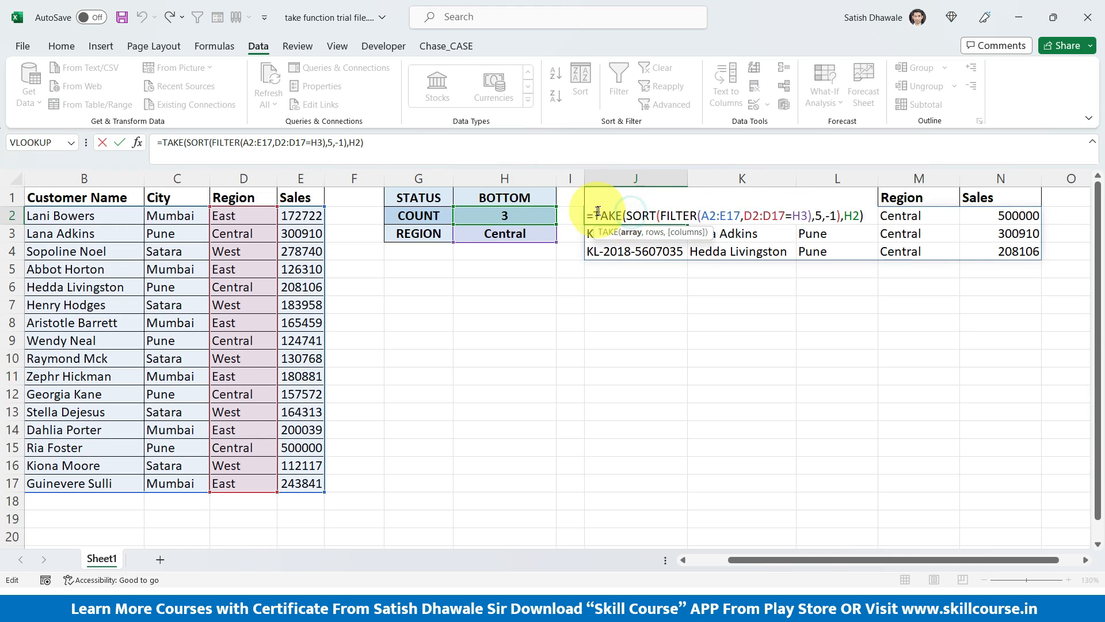
left_click_drag(597, 214, 877, 209)
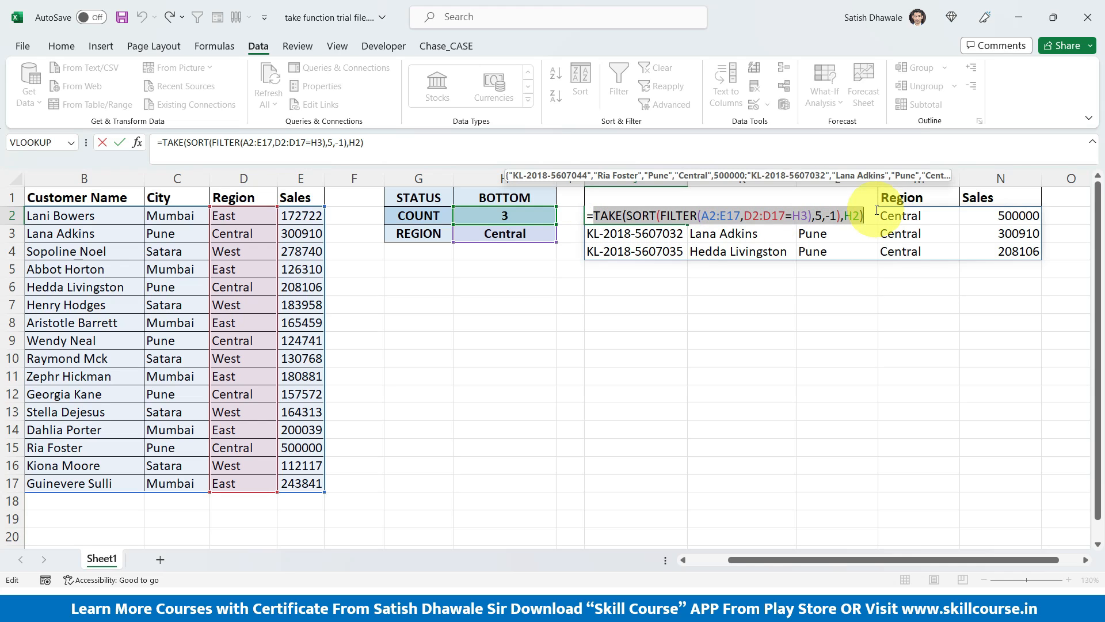
left_click(595, 217)
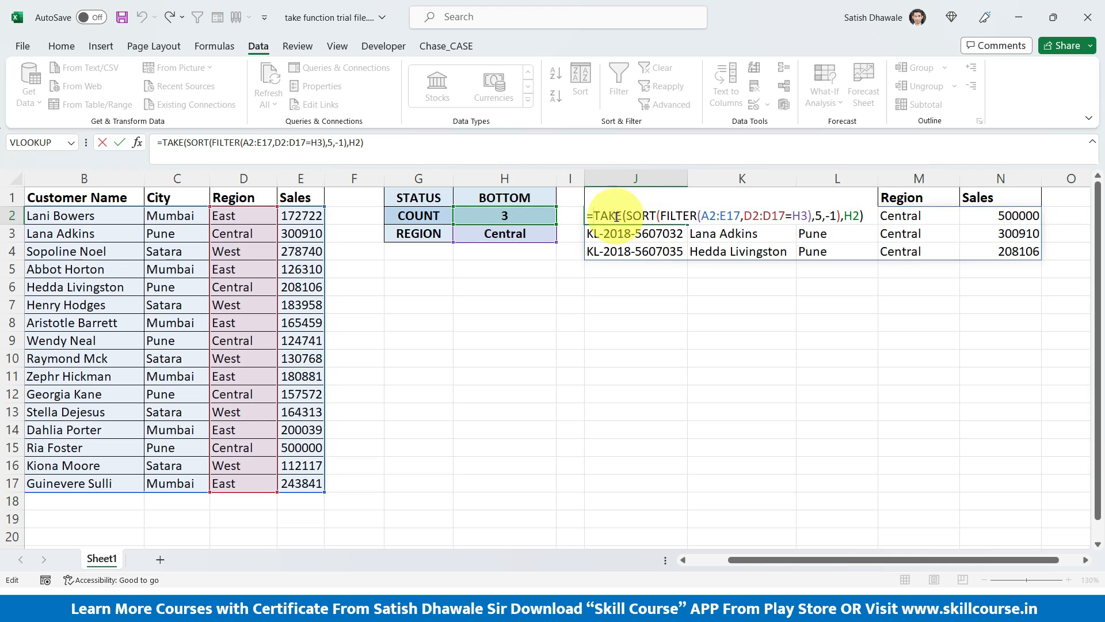
left_click_drag(597, 217, 864, 222)
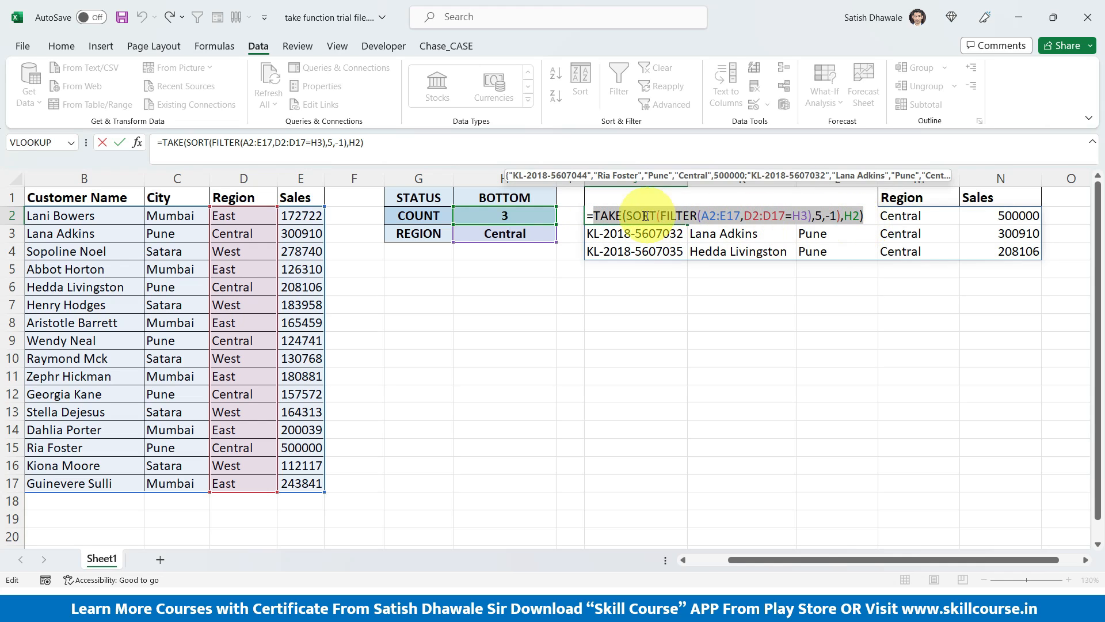
- Insert IF(H1="TOP", before TAKE in the J2 formula, making the TAKE expression the value if true
left_click(596, 216)
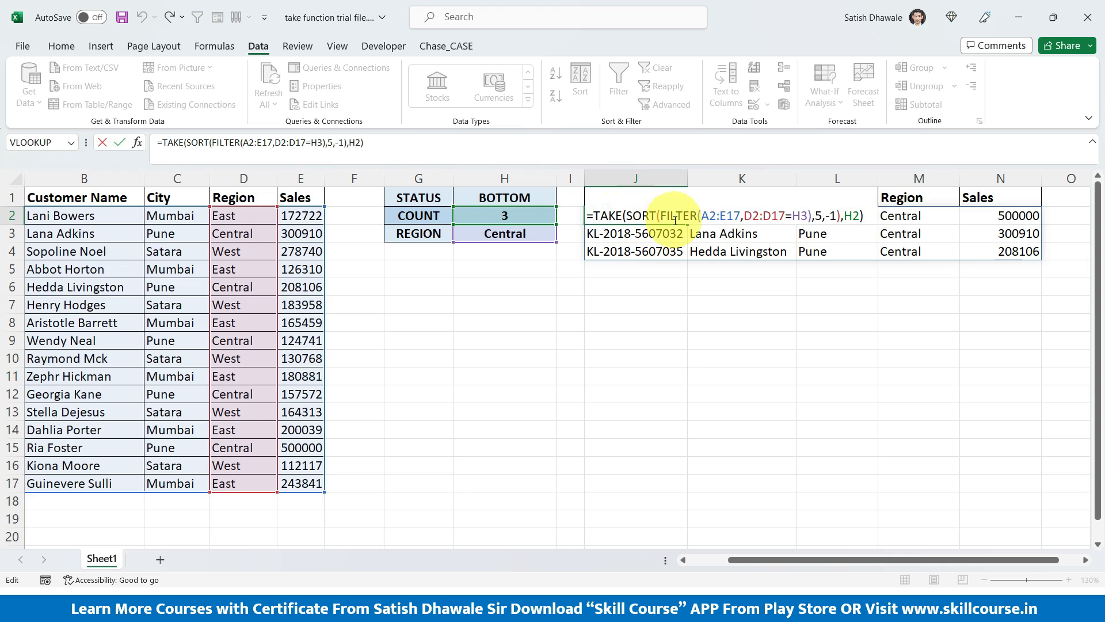
type("if")
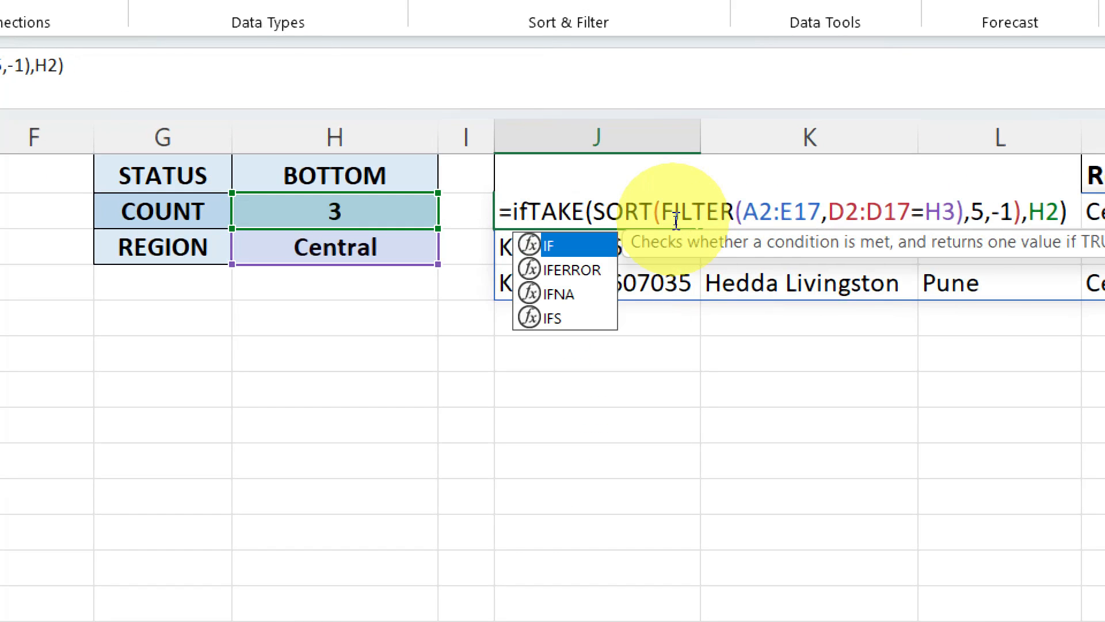
key("BackSpace")
key("BackSpace")
type("IF(")
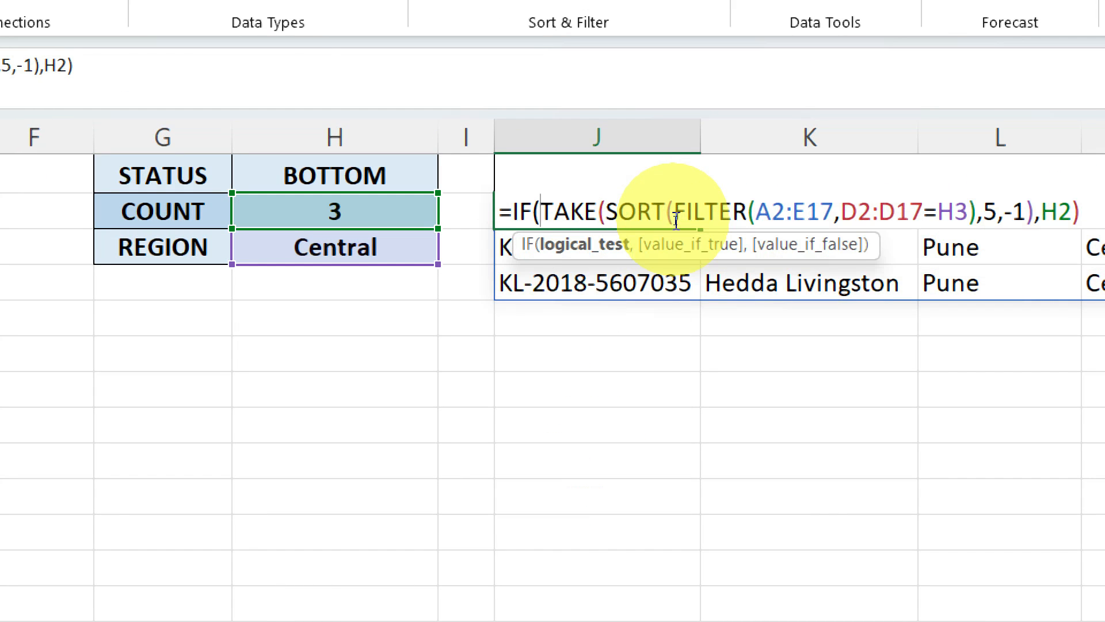
left_click(333, 174)
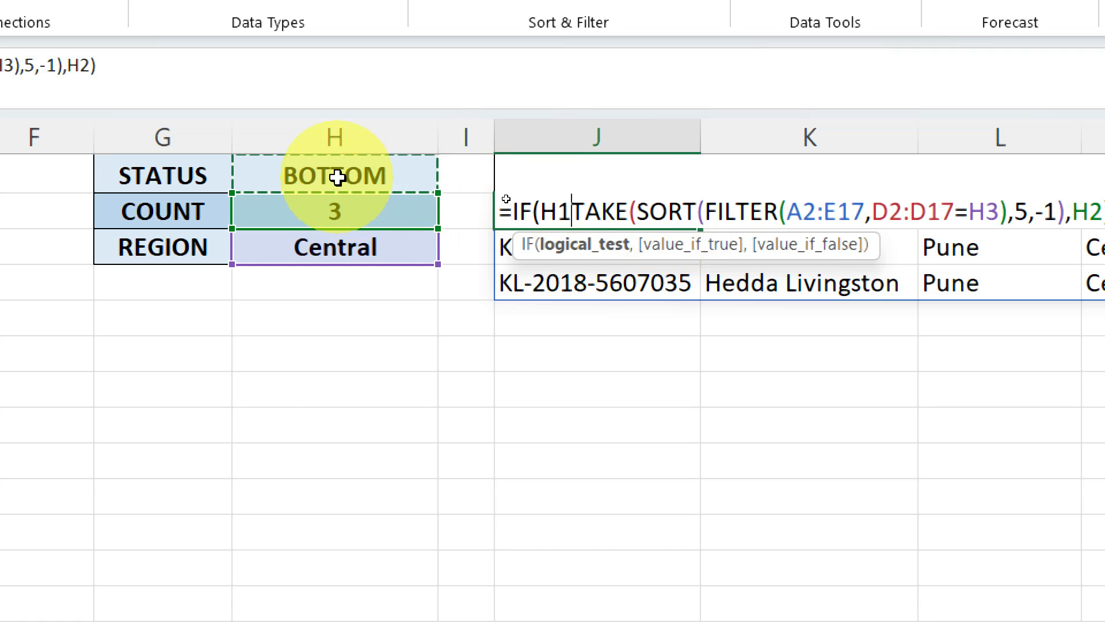
type("=\"")
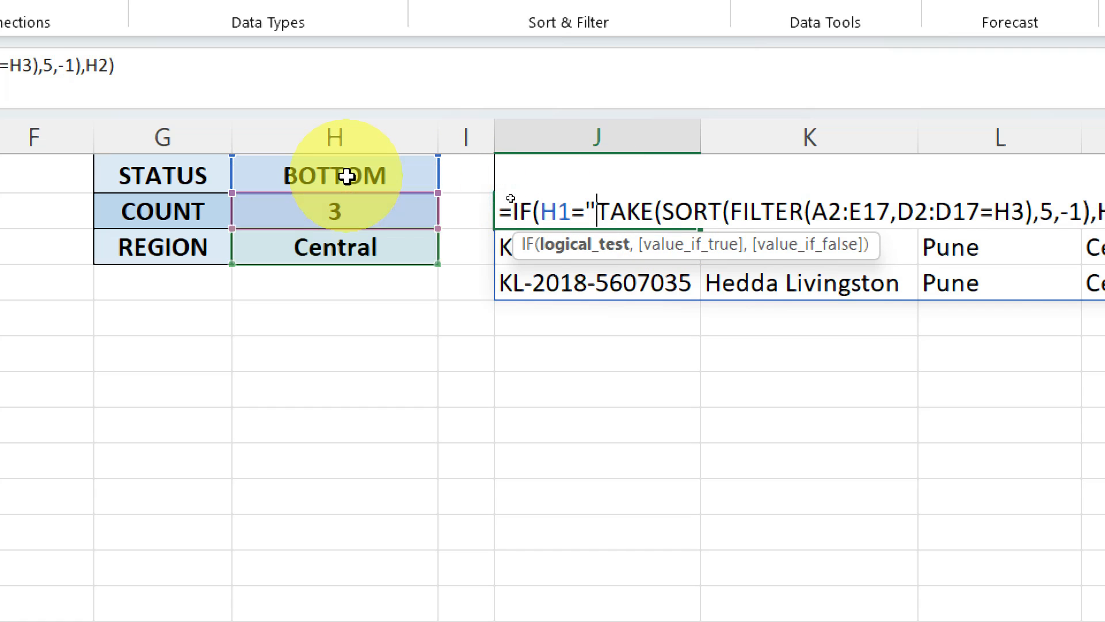
type("TOP\"")
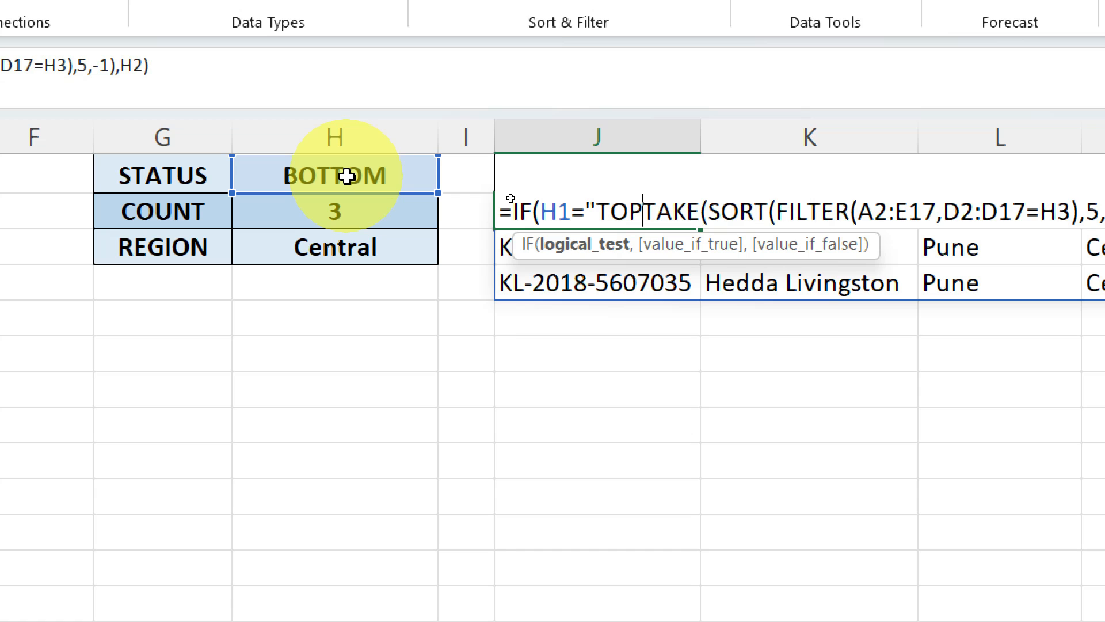
type(",")
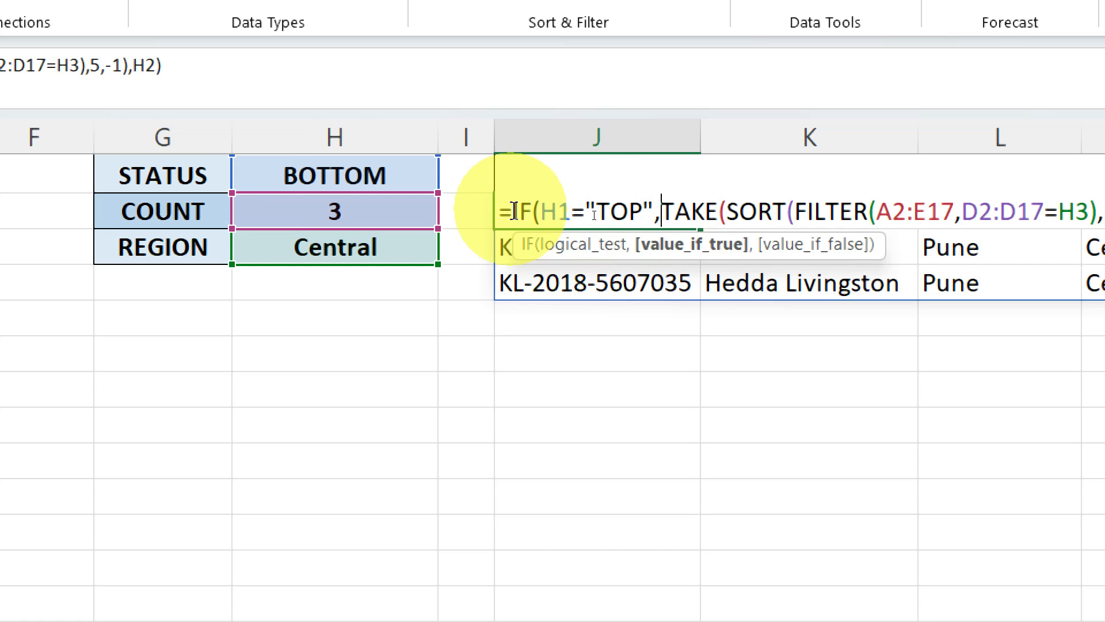
- Review the IF logical test H1="TOP" in the J2 formula
left_click_drag(514, 211, 660, 211)
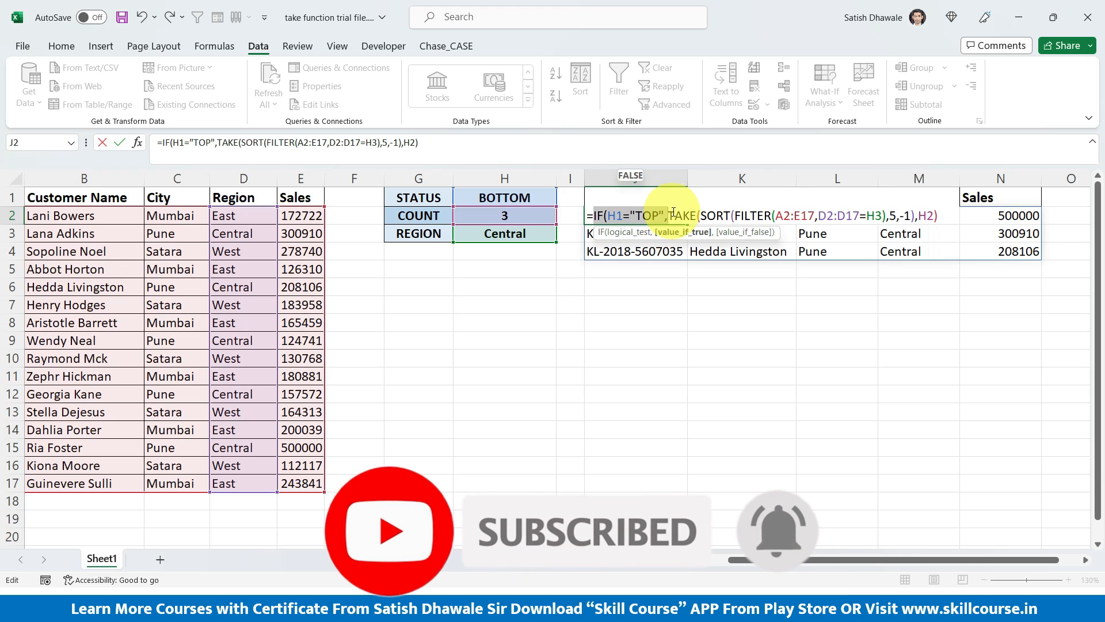
left_click(598, 216)
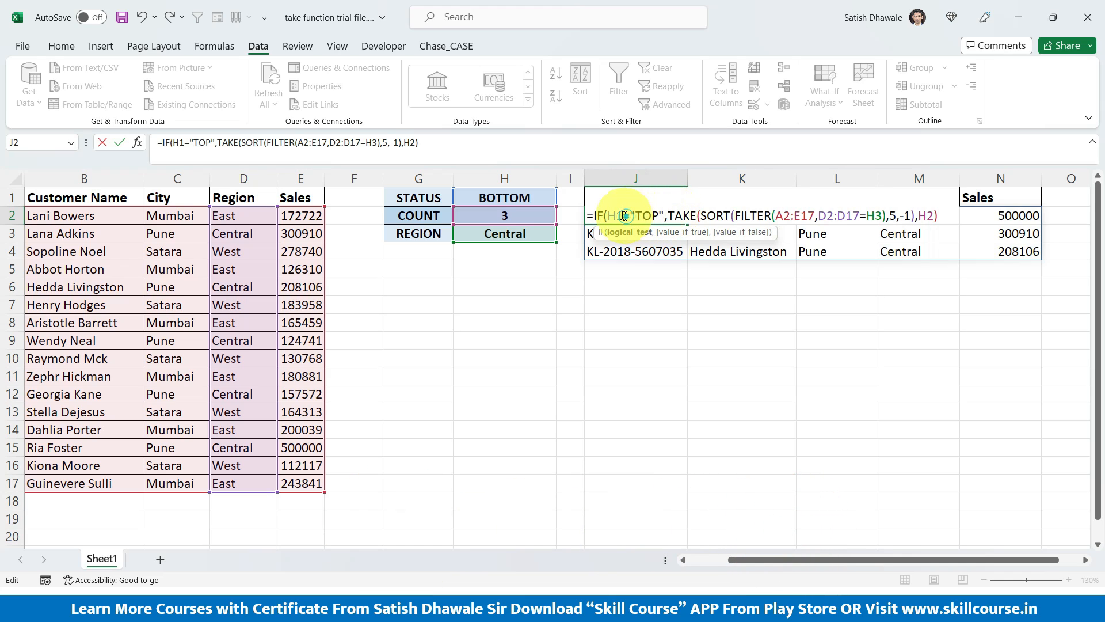
left_click_drag(597, 217, 664, 216)
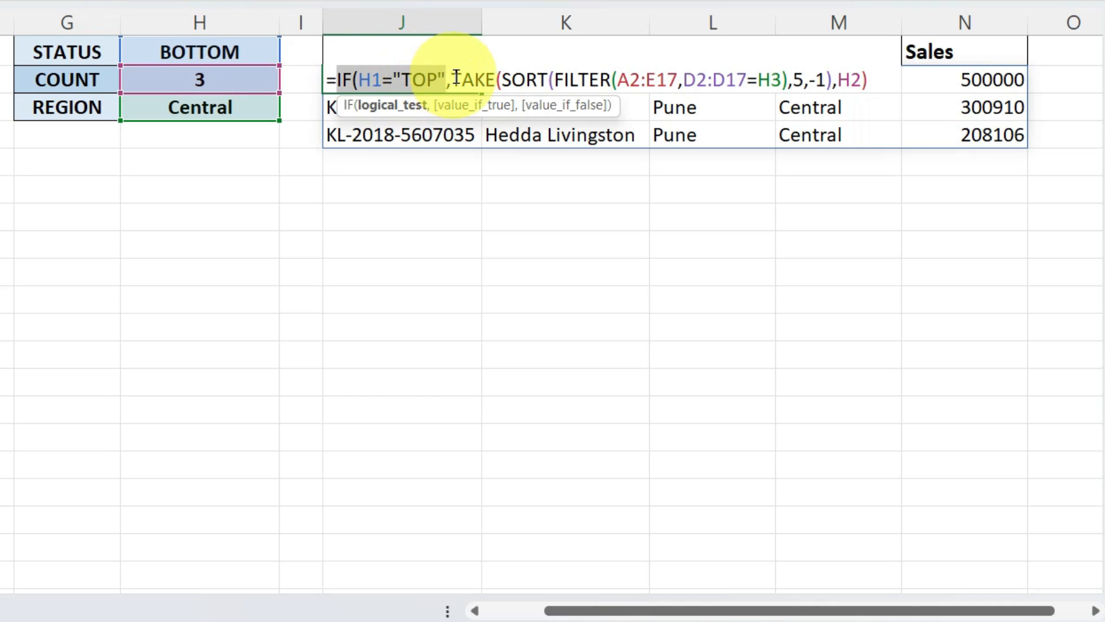
- Copy TAKE(SORT(FILTER(A2:E17,D2:D17=H3),5,-1),H2) within the J2 formula and paste it after a comma as the IF value if false
left_click_drag(452, 77, 873, 79)
key("ctrl+c")
left_click(873, 79)
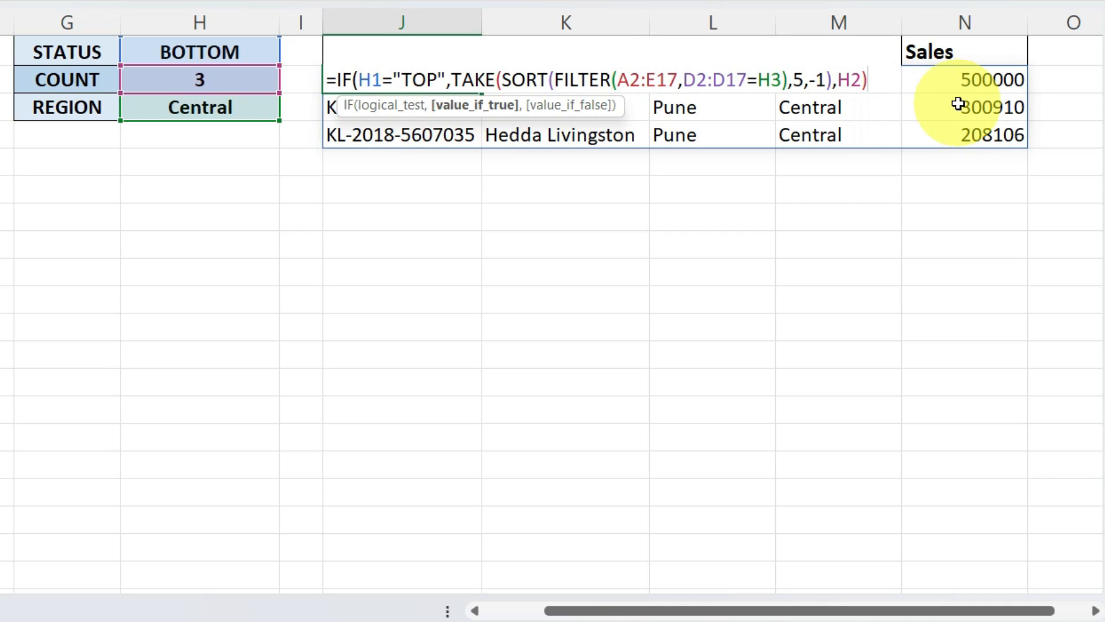
type(",")
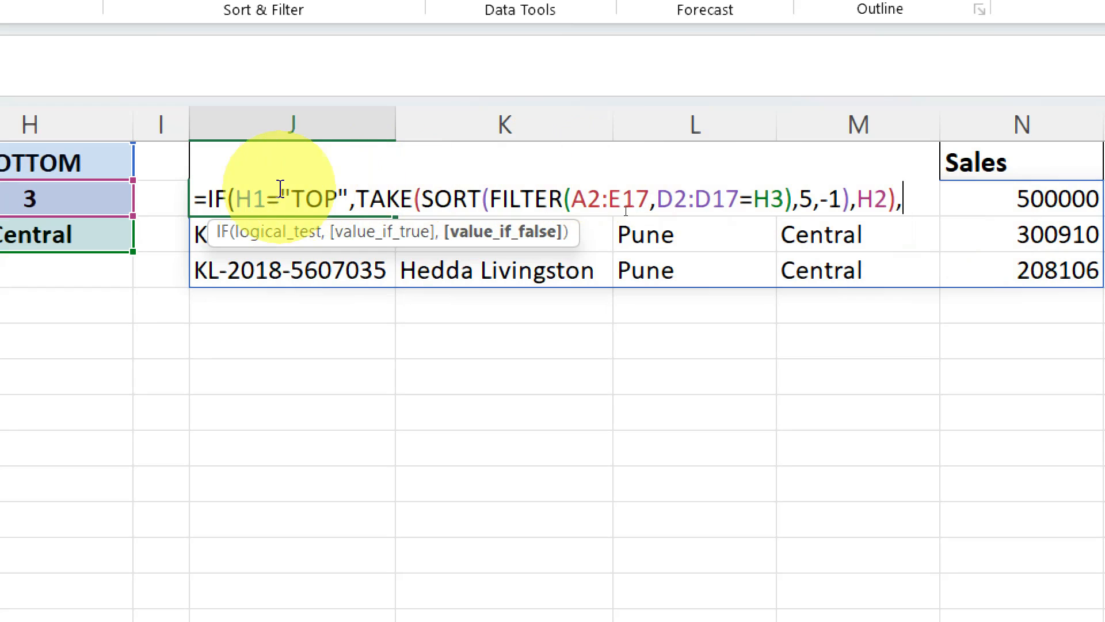
left_click_drag(235, 197, 341, 196)
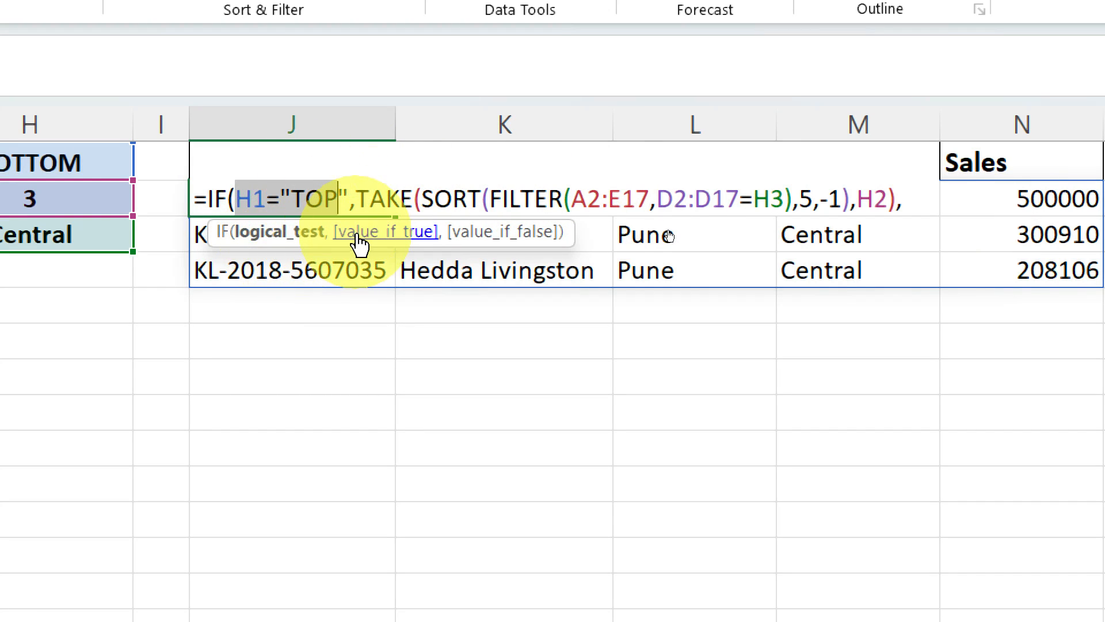
left_click_drag(356, 198, 898, 199)
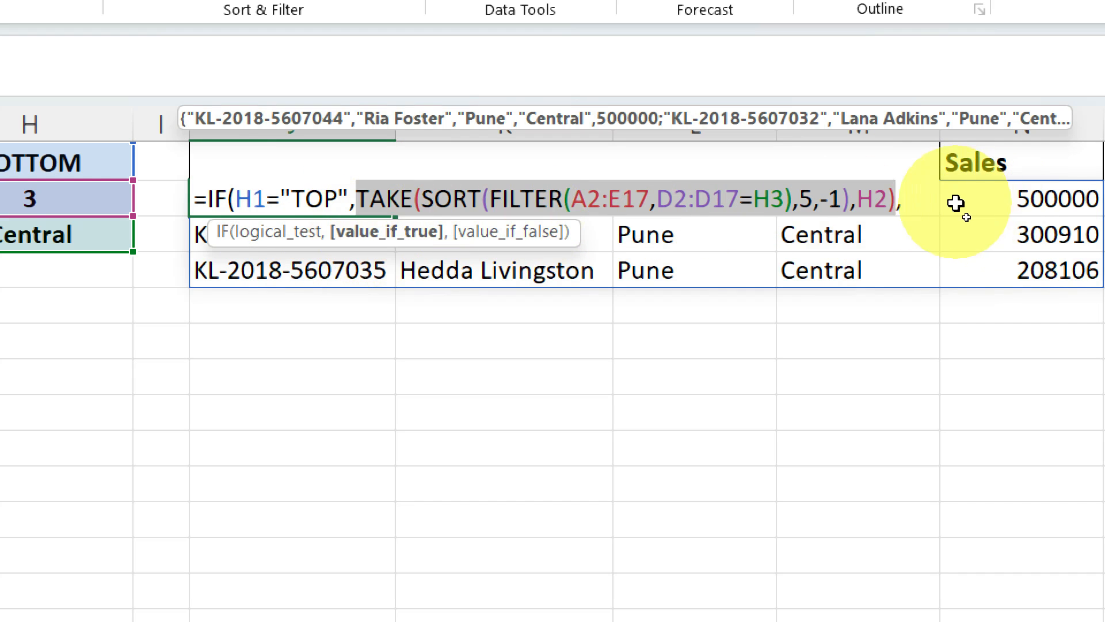
left_click(916, 207)
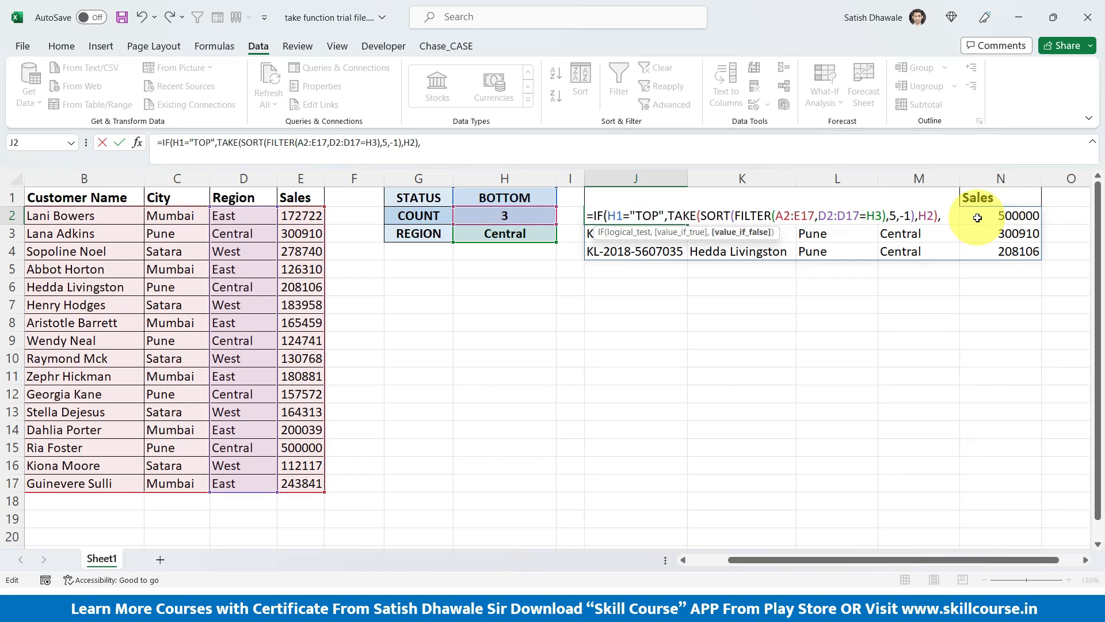
key("ctrl+v")
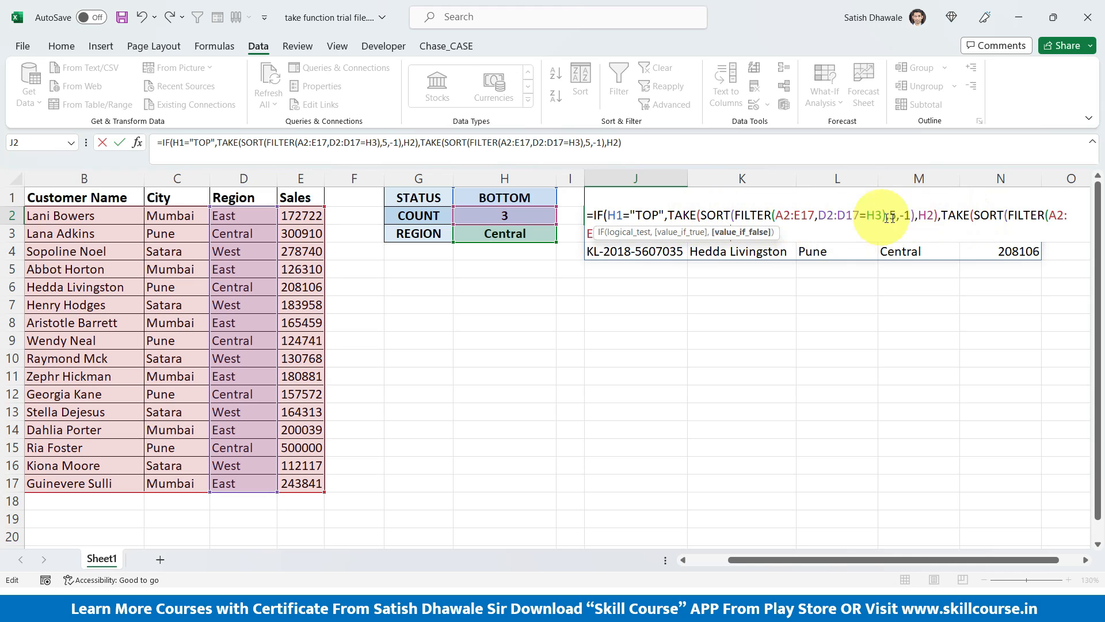
- Change the sort order in the J2 formula's second TAKE expression to 1 and commit the formula, accepting the closing parenthesis correction
left_click(933, 216)
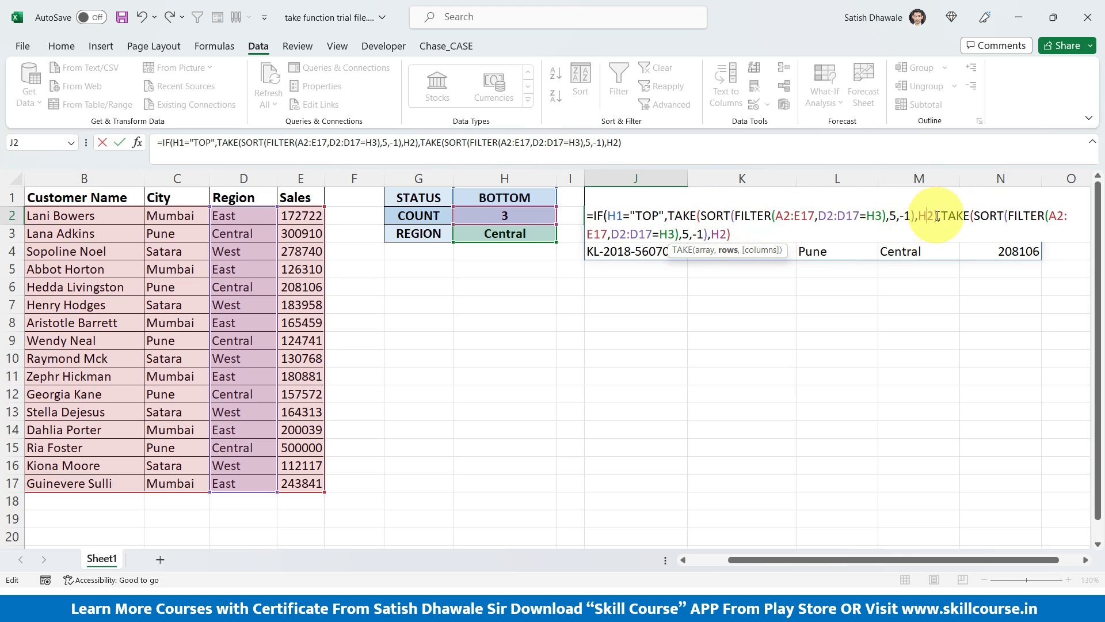
left_click_drag(942, 216, 712, 235)
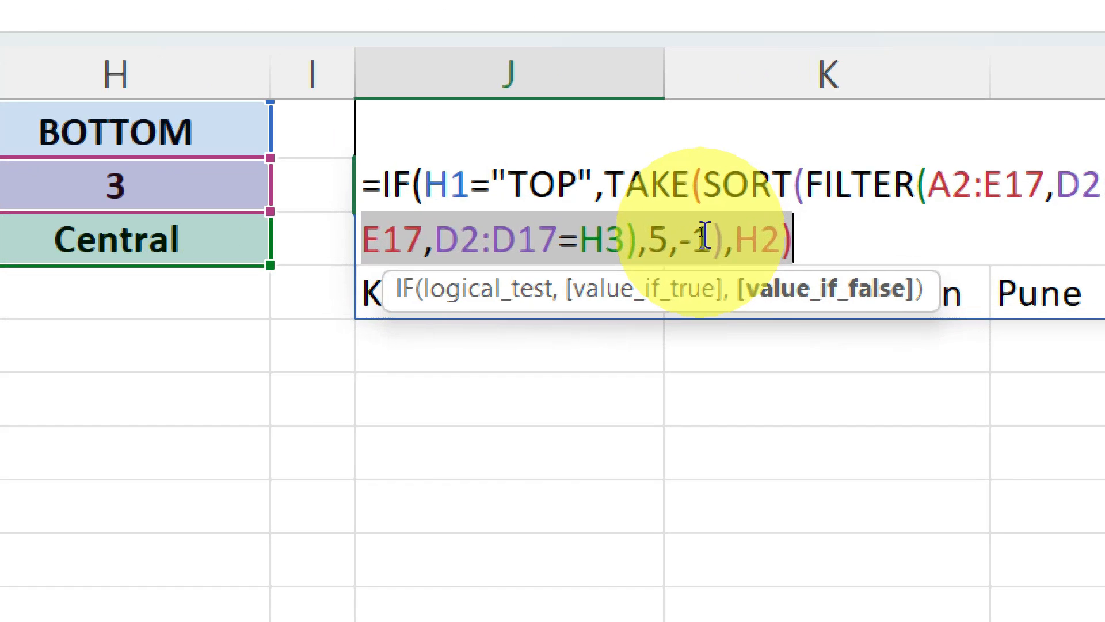
left_click(683, 240)
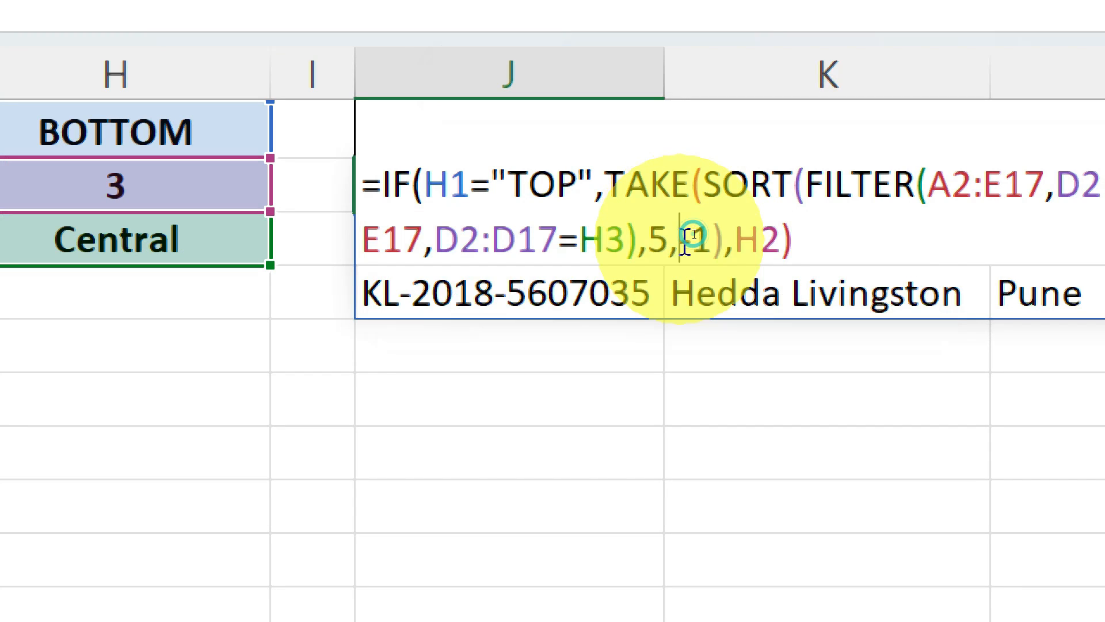
type("-")
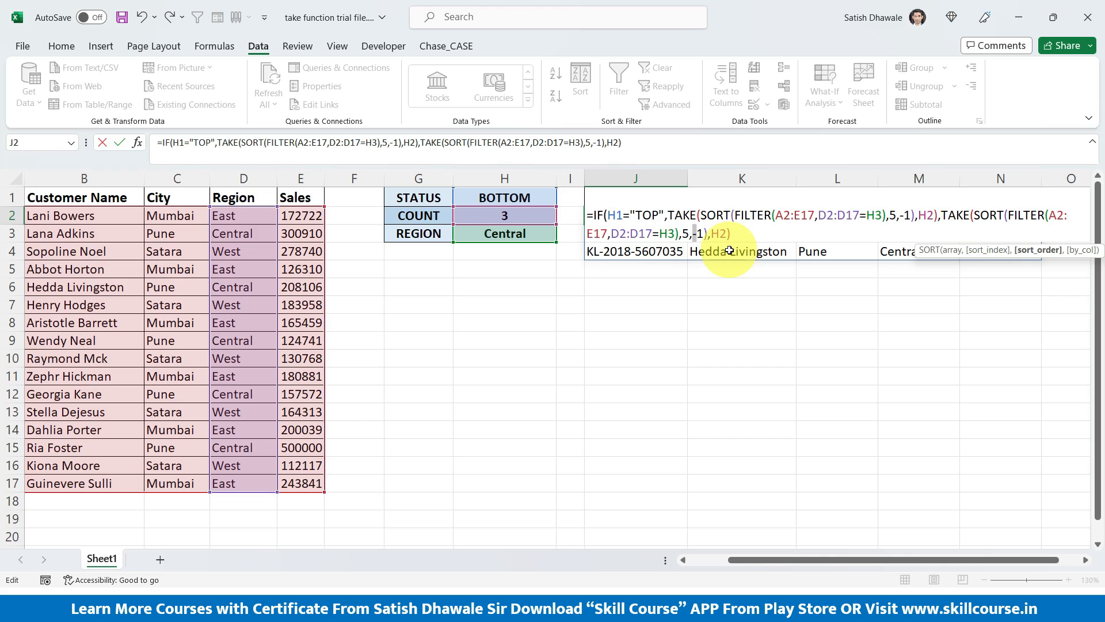
key("BackSpace")
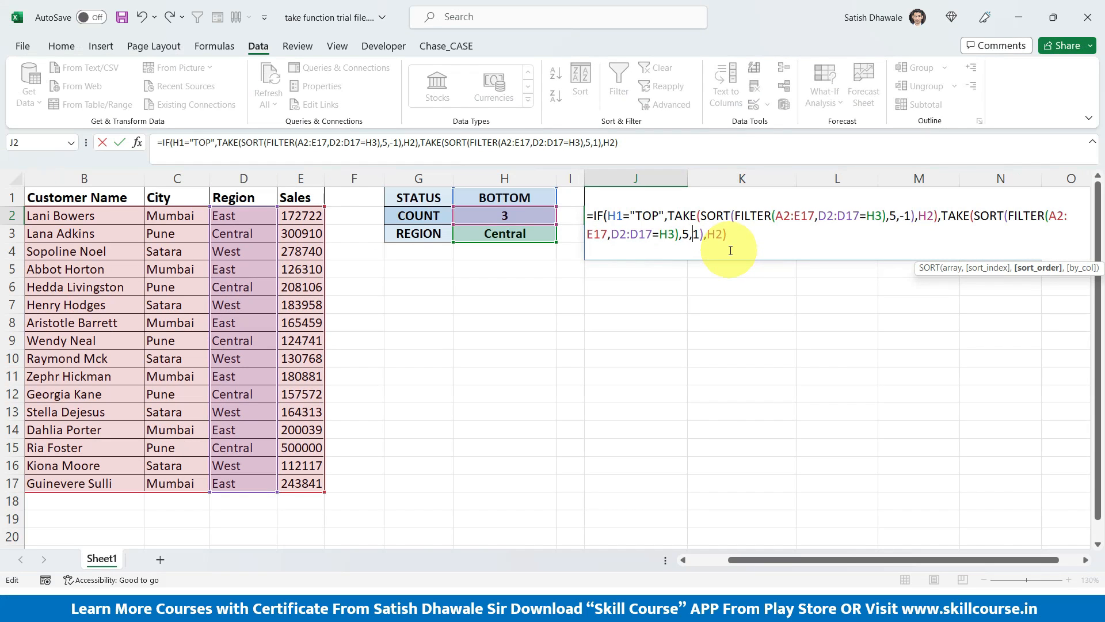
double_click(695, 234)
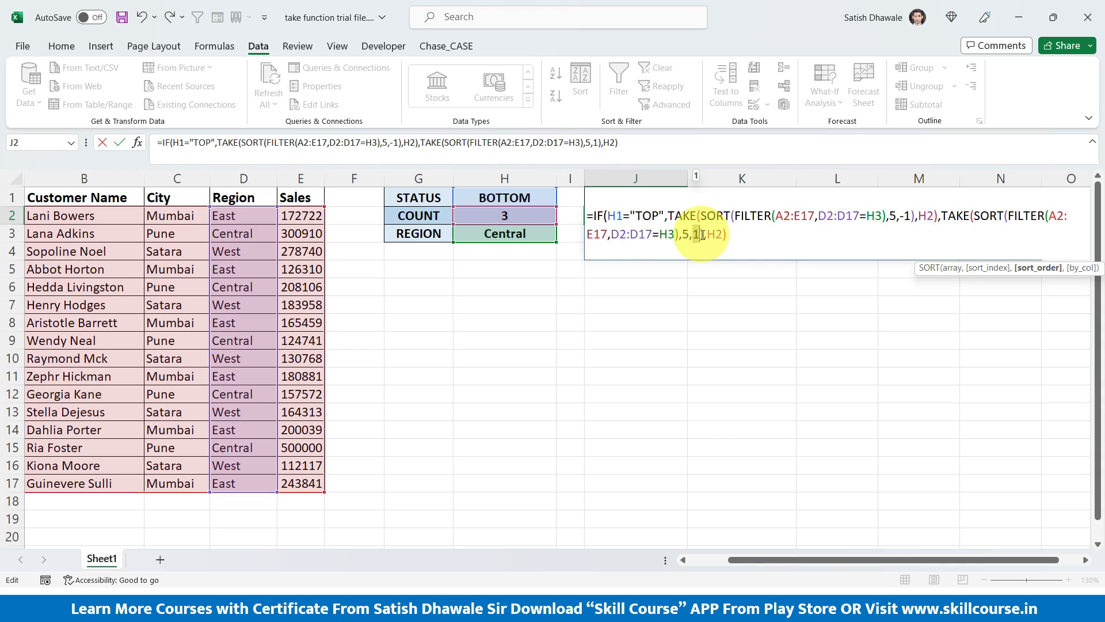
key("Return")
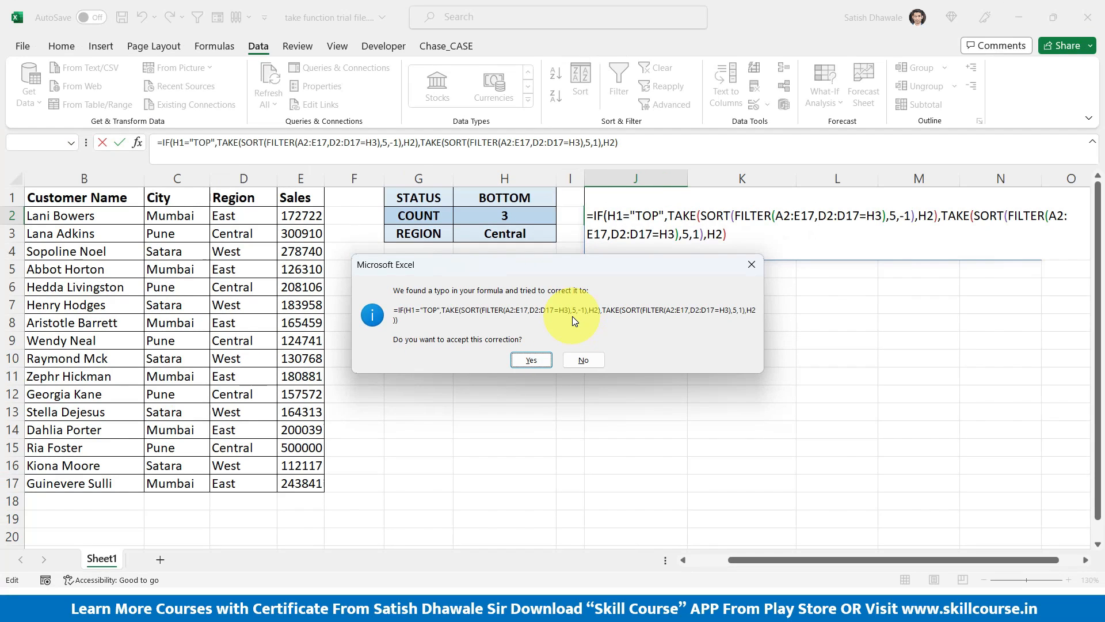
key("Return")
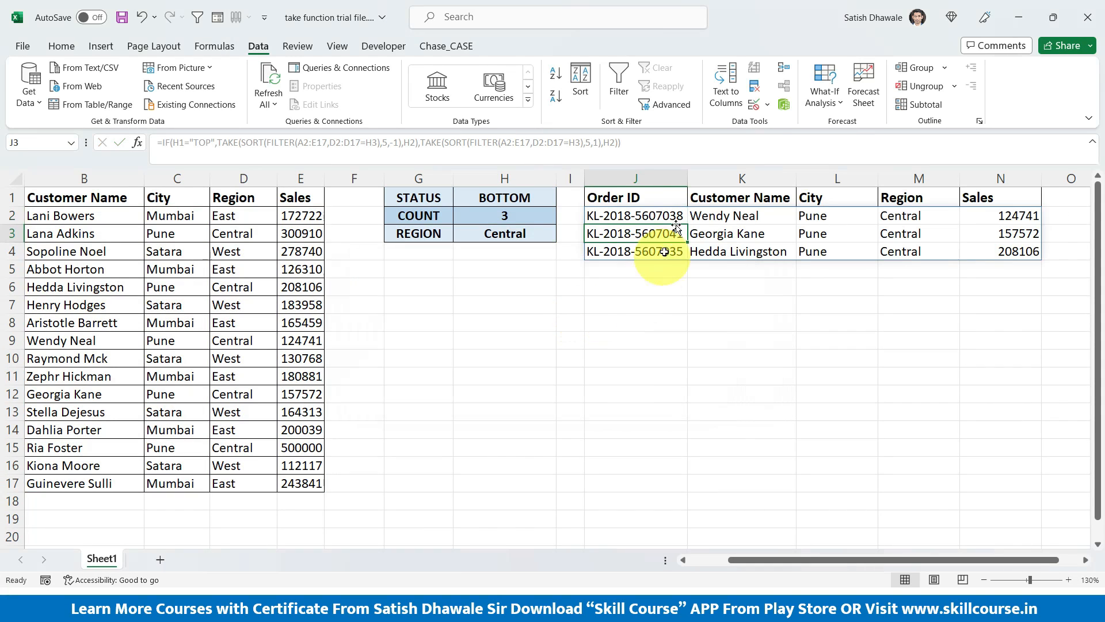
- Widen column J slightly and set STATUS in H1 to TOP, checking the returned sales in N2:N4
left_click_drag(688, 178, 696, 179)
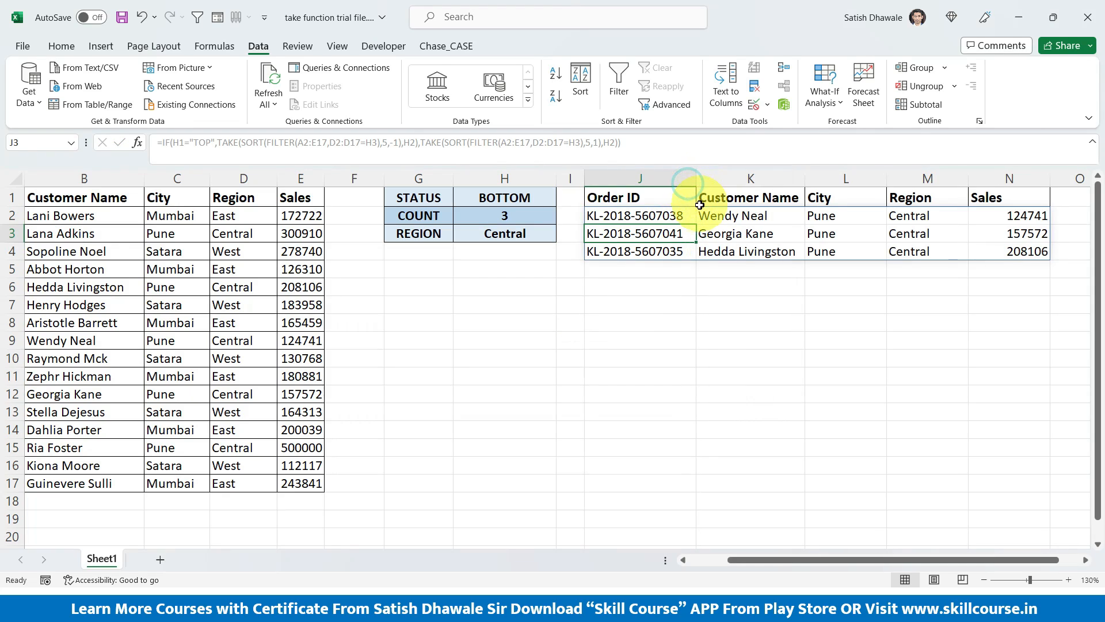
left_click(543, 197)
left_click(562, 199)
left_click(502, 208)
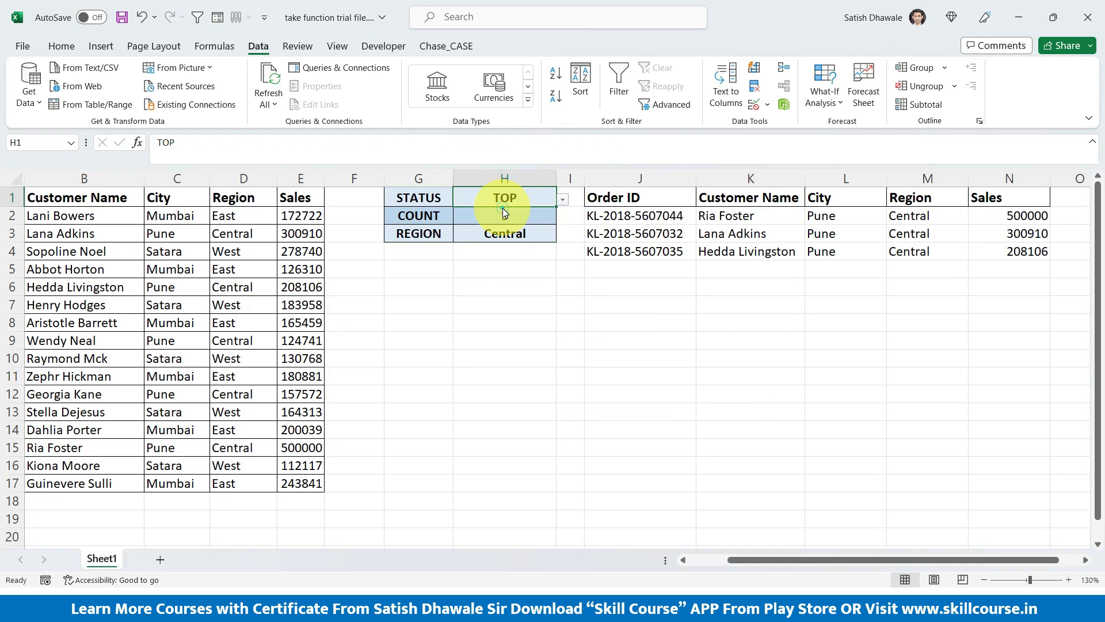
left_click_drag(1012, 215, 1014, 247)
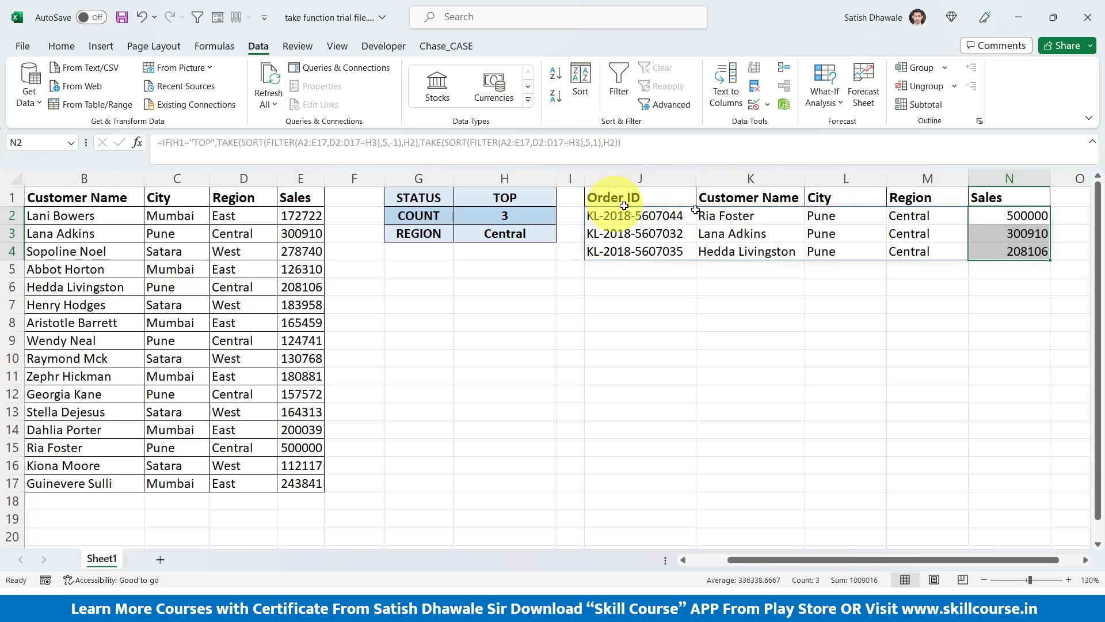
- Set STATUS in H1 to BOTTOM to test the formula's value if false
left_click(536, 191)
left_click(562, 199)
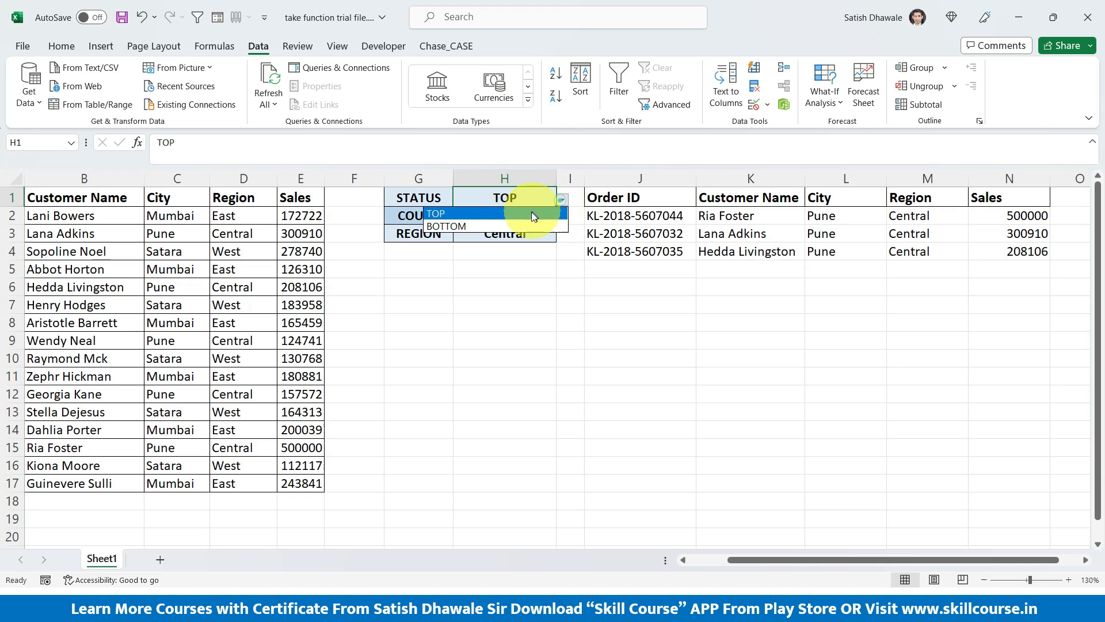
left_click(531, 223)
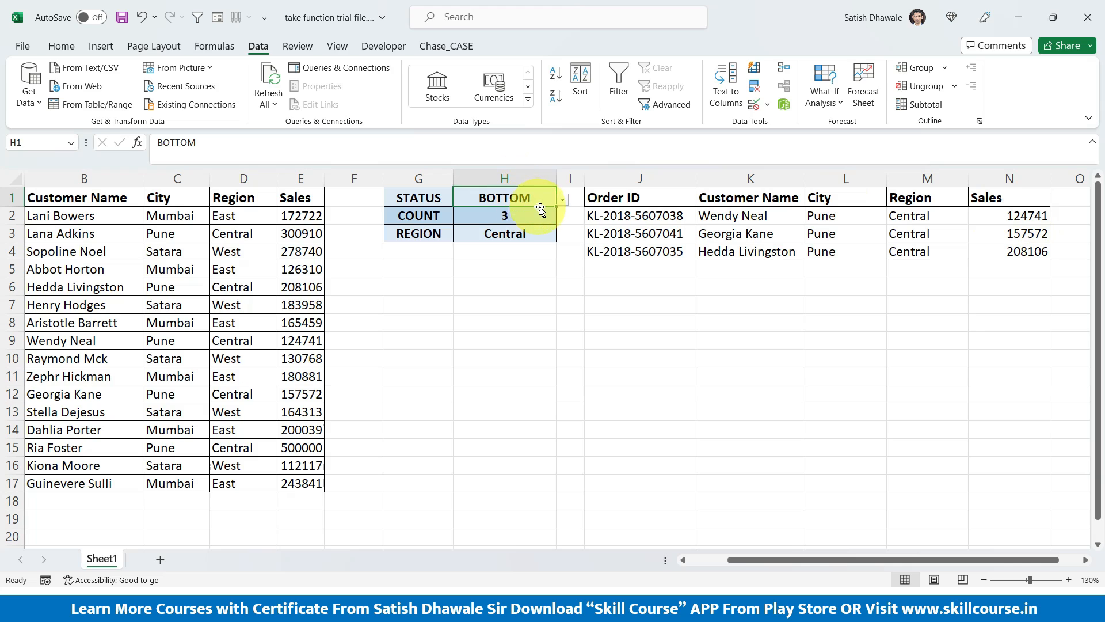
- Test the report by switching REGION in H3 to West, East and back to Central
left_click(521, 234)
left_click(562, 236)
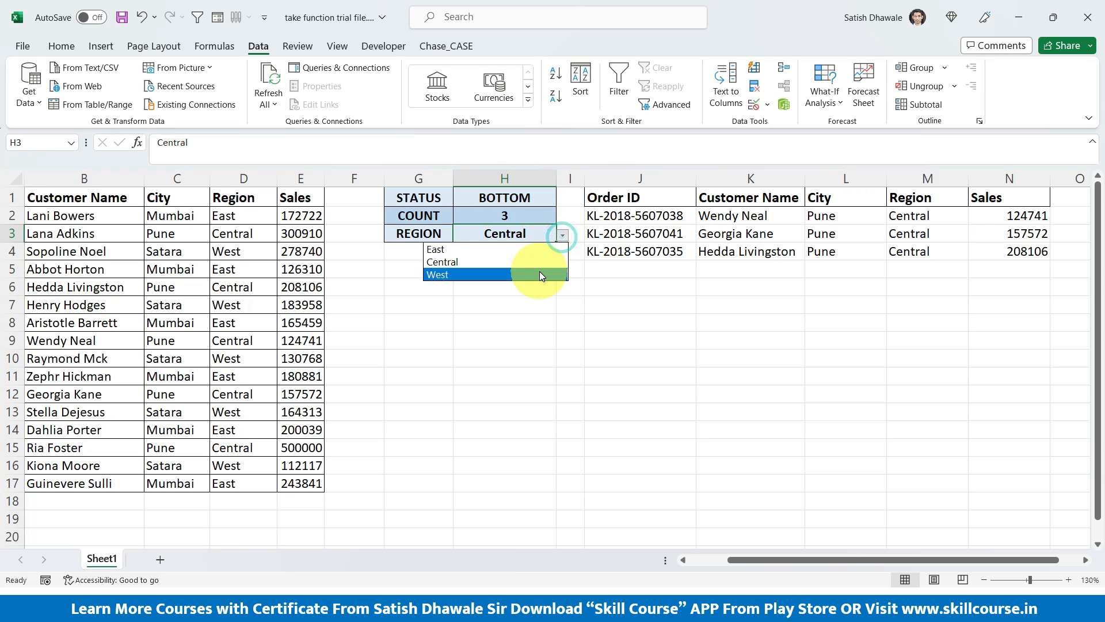
left_click(540, 272)
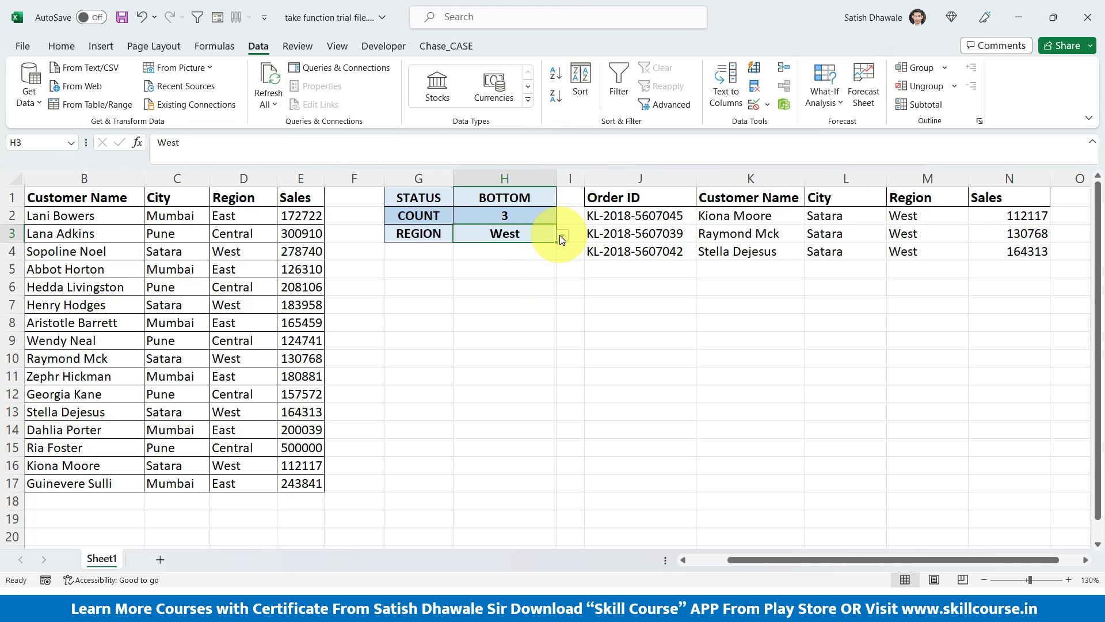
left_click(563, 236)
left_click(521, 252)
left_click(563, 236)
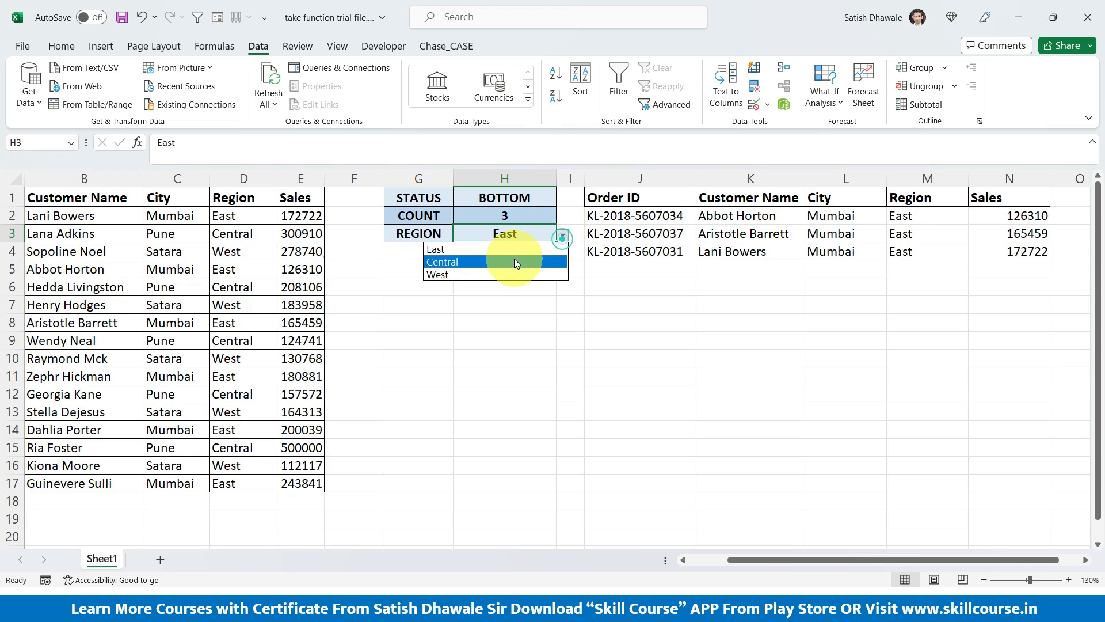
left_click(513, 259)
- Set COUNT in H2 to 4 and STATUS in H1 to TOP
left_click(525, 216)
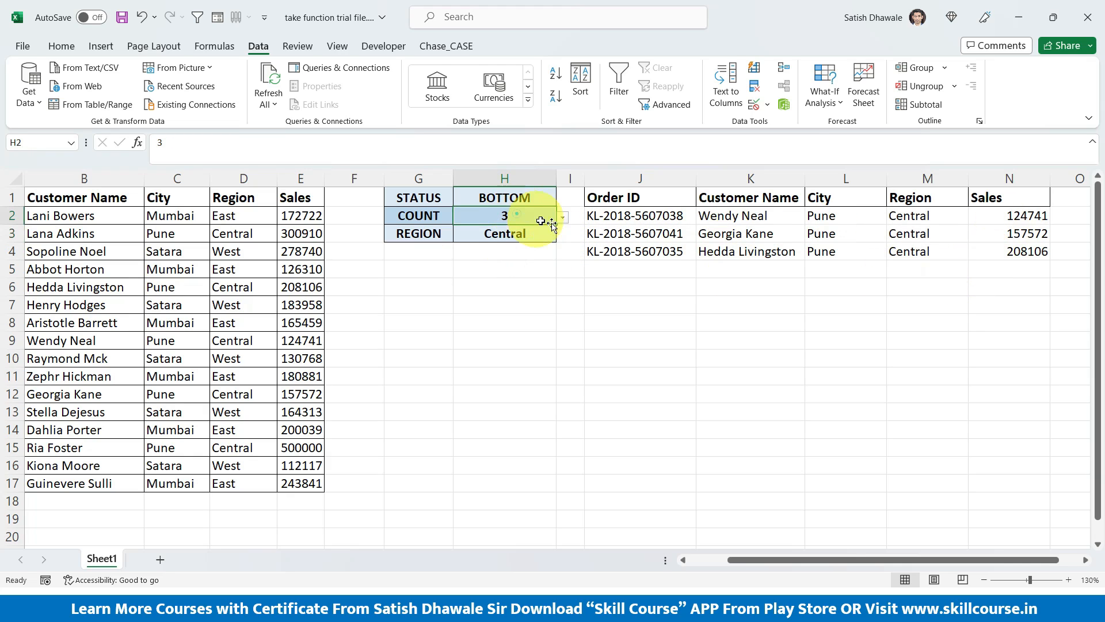
left_click(563, 218)
left_click(489, 247)
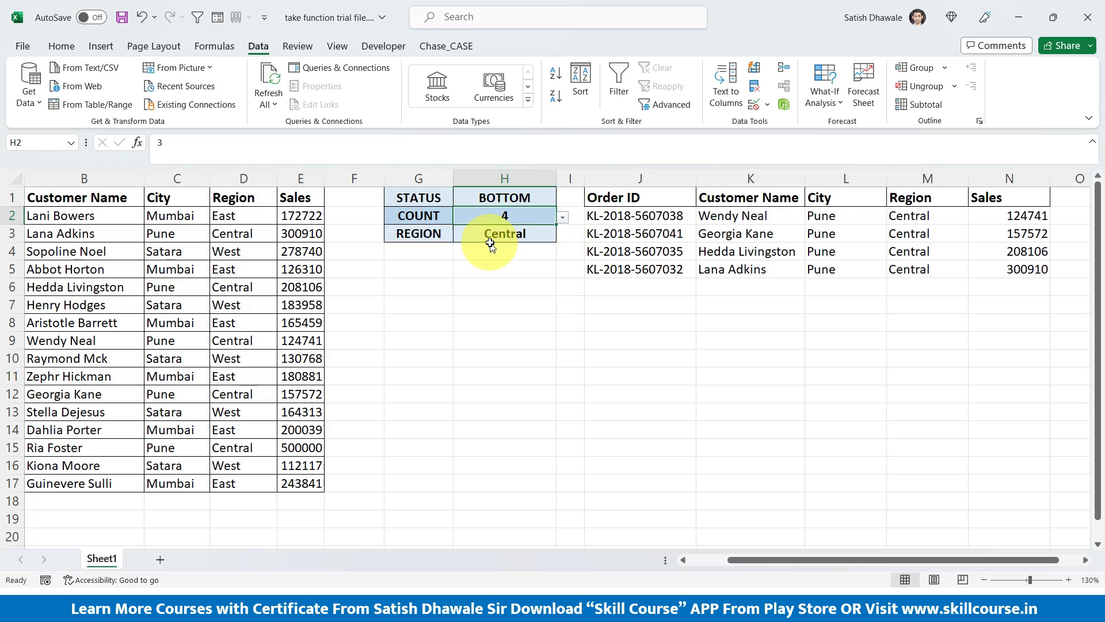
left_click(538, 202)
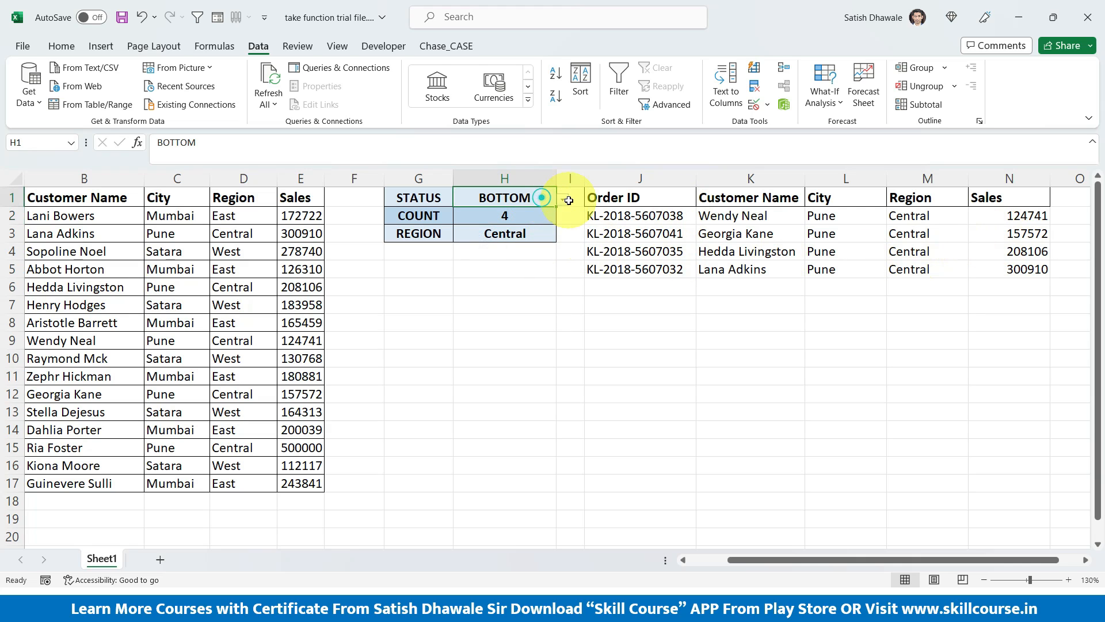
left_click(563, 199)
left_click(500, 211)
- Review the complete IF formula in J2 and leave it without changes
left_click(659, 215)
double_click(659, 214)
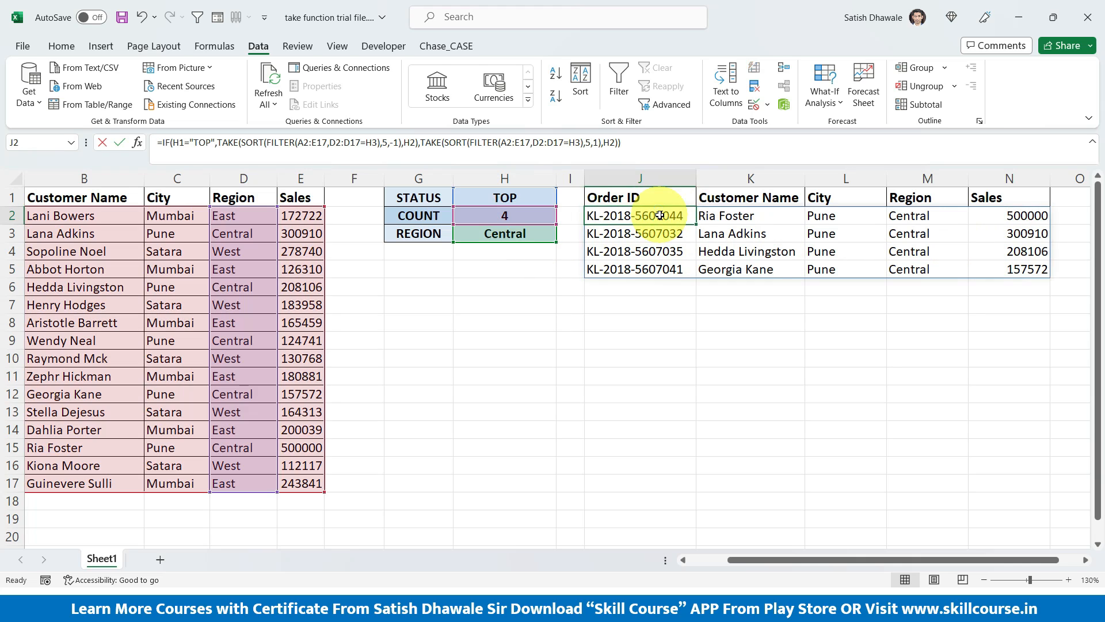
left_click_drag(732, 236, 673, 220)
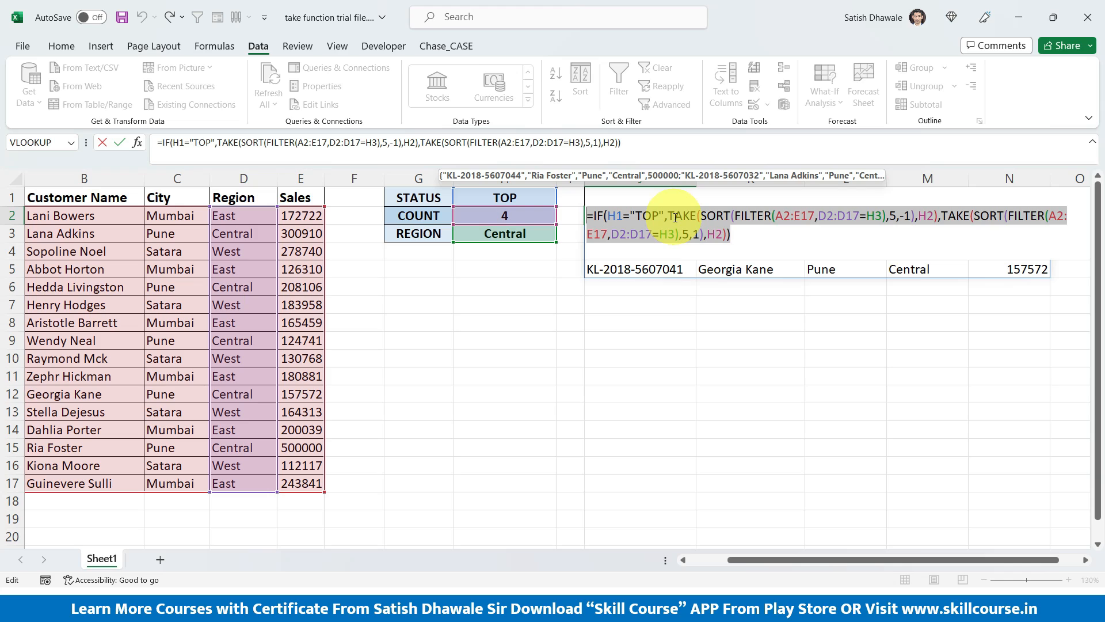
key("Escape")
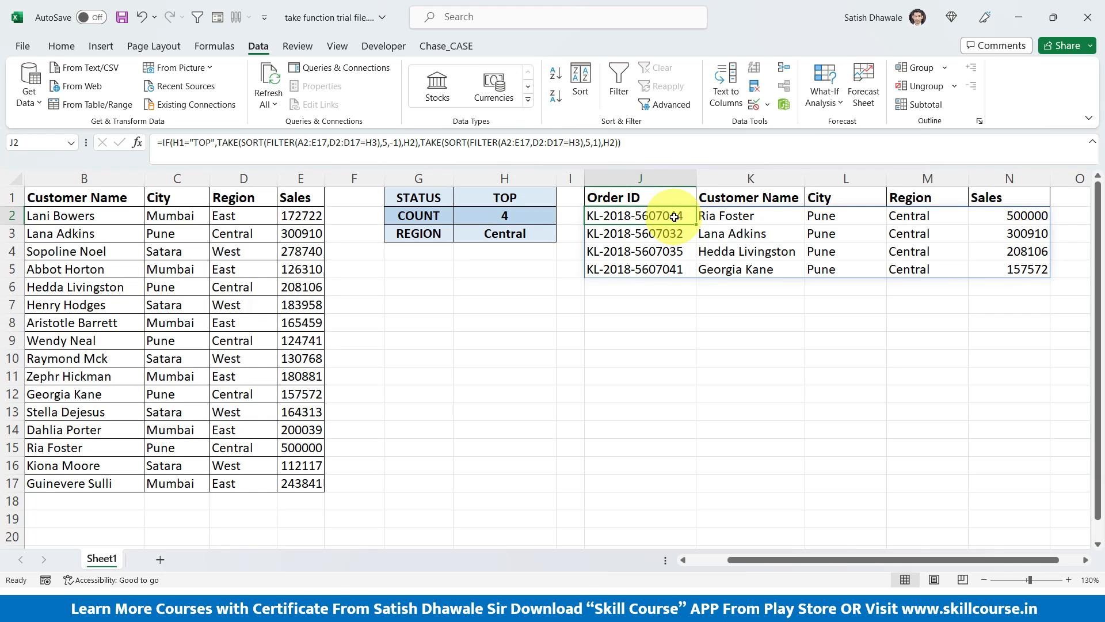